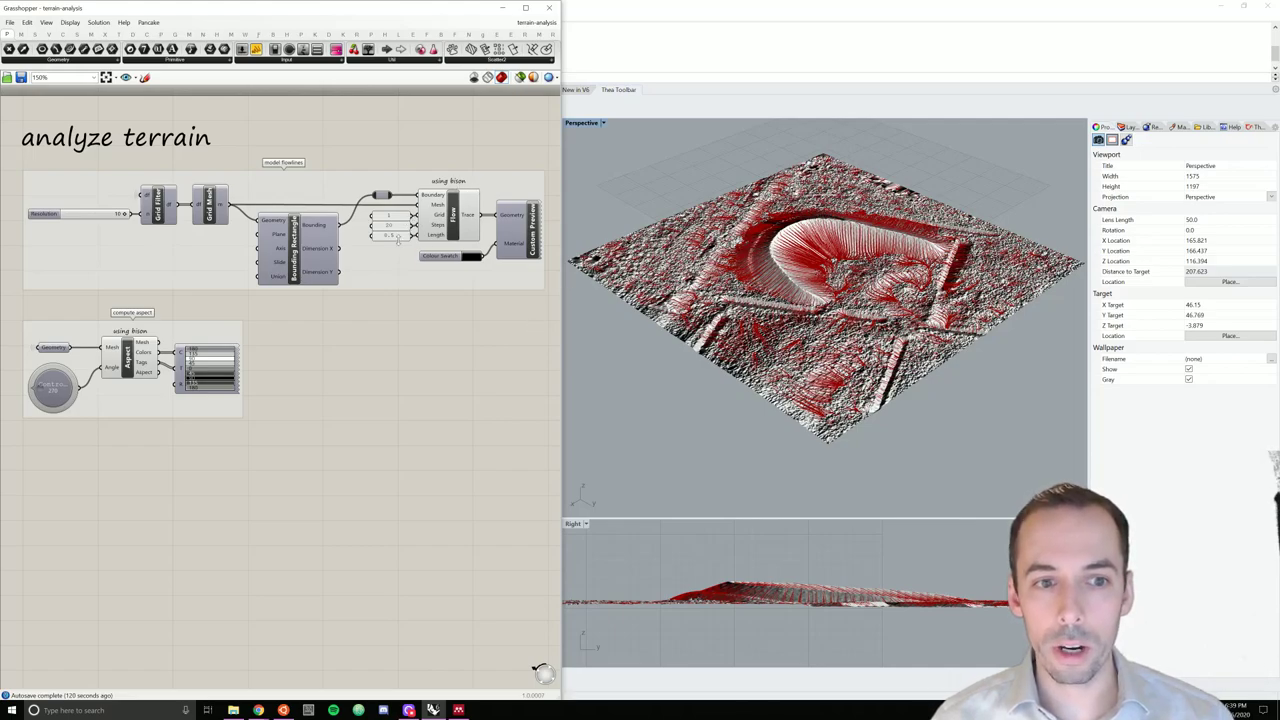
# - Turn off the Flow component's preview, select Aspect, then reopen Flow's context menu
pyautogui.click(455, 222)
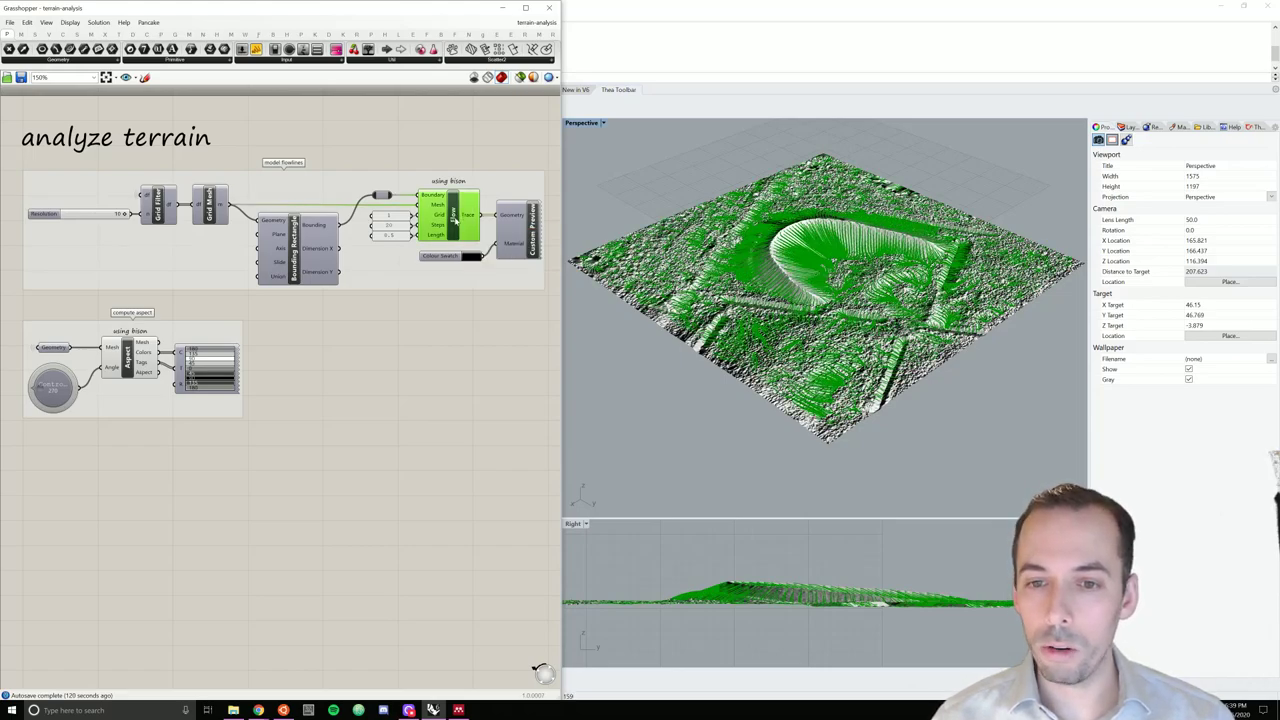
pyautogui.rightClick(456, 218)
pyautogui.click(480, 235)
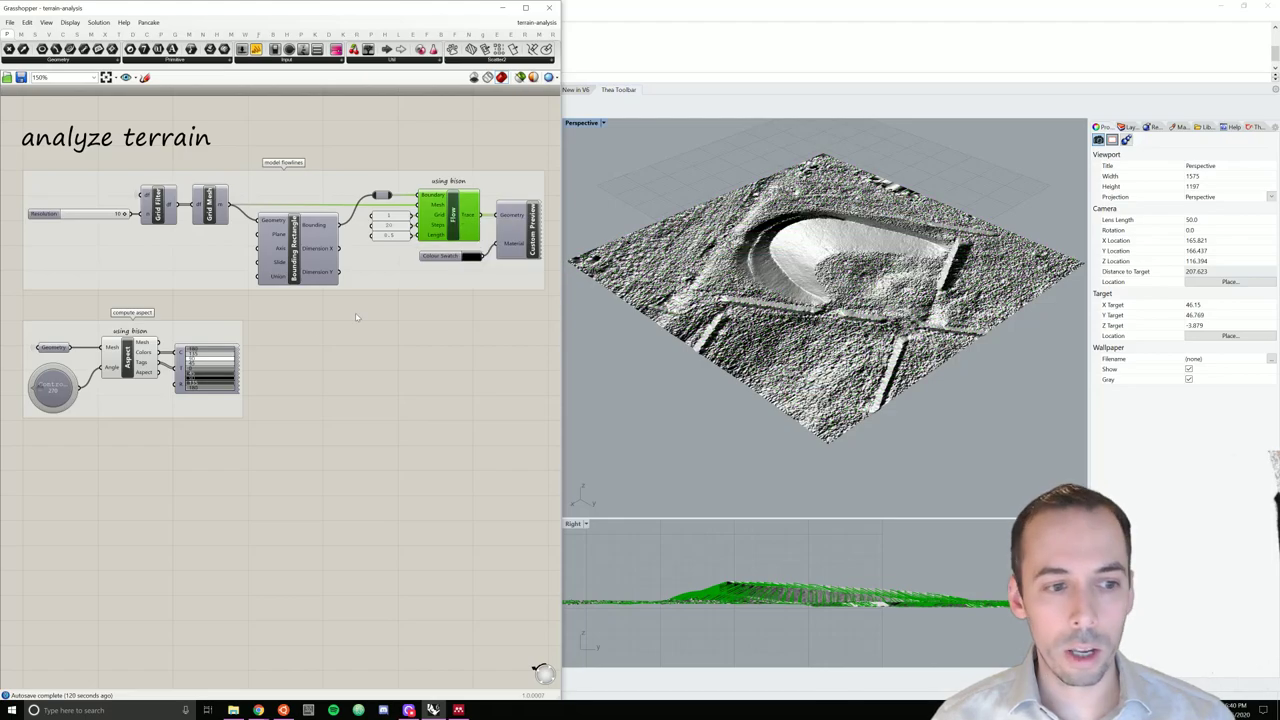
pyautogui.click(127, 365)
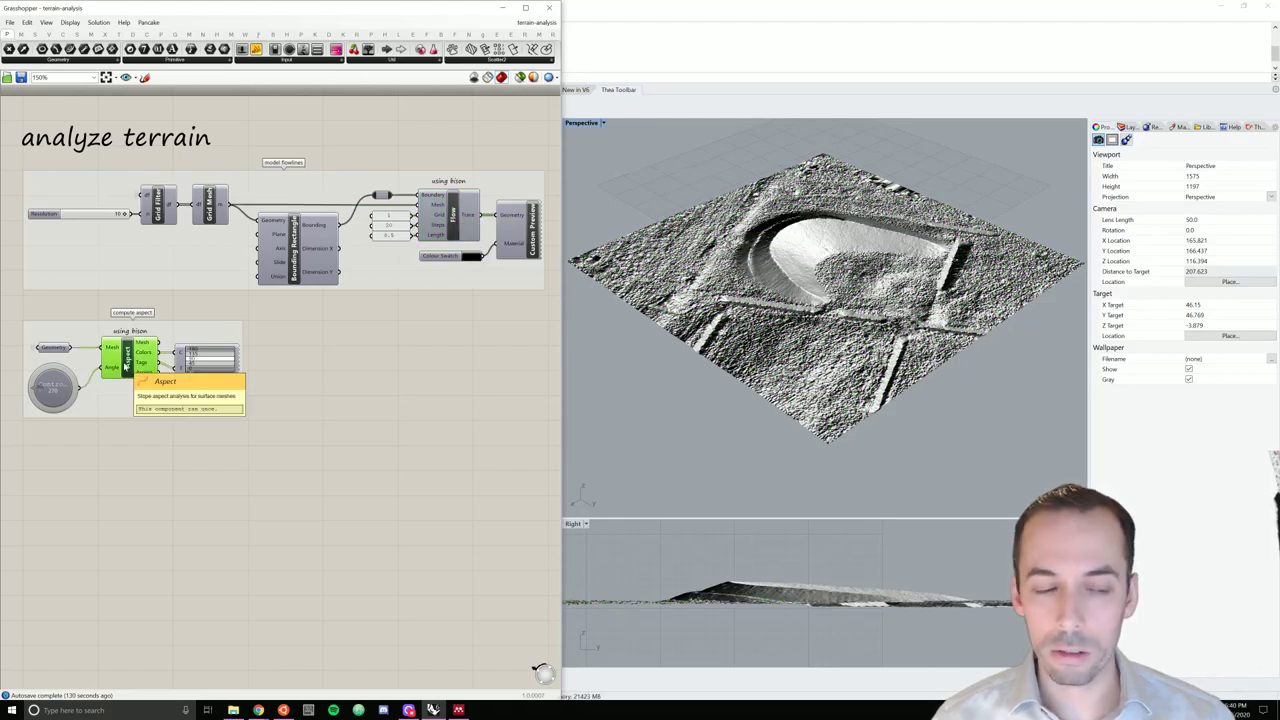
pyautogui.rightClick(453, 213)
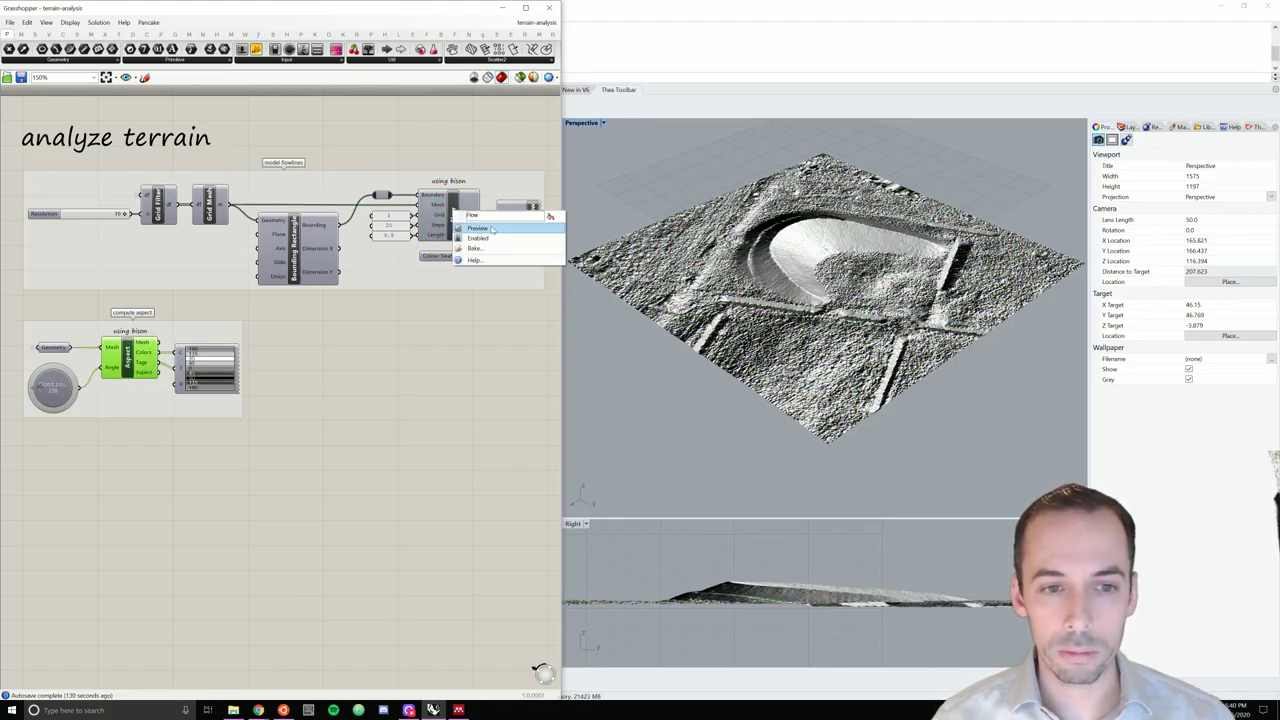
# - Re-enable the Flow component's preview and pan to the import terrain group
pyautogui.click(480, 228)
pyautogui.scroll(-2, 486, 226)
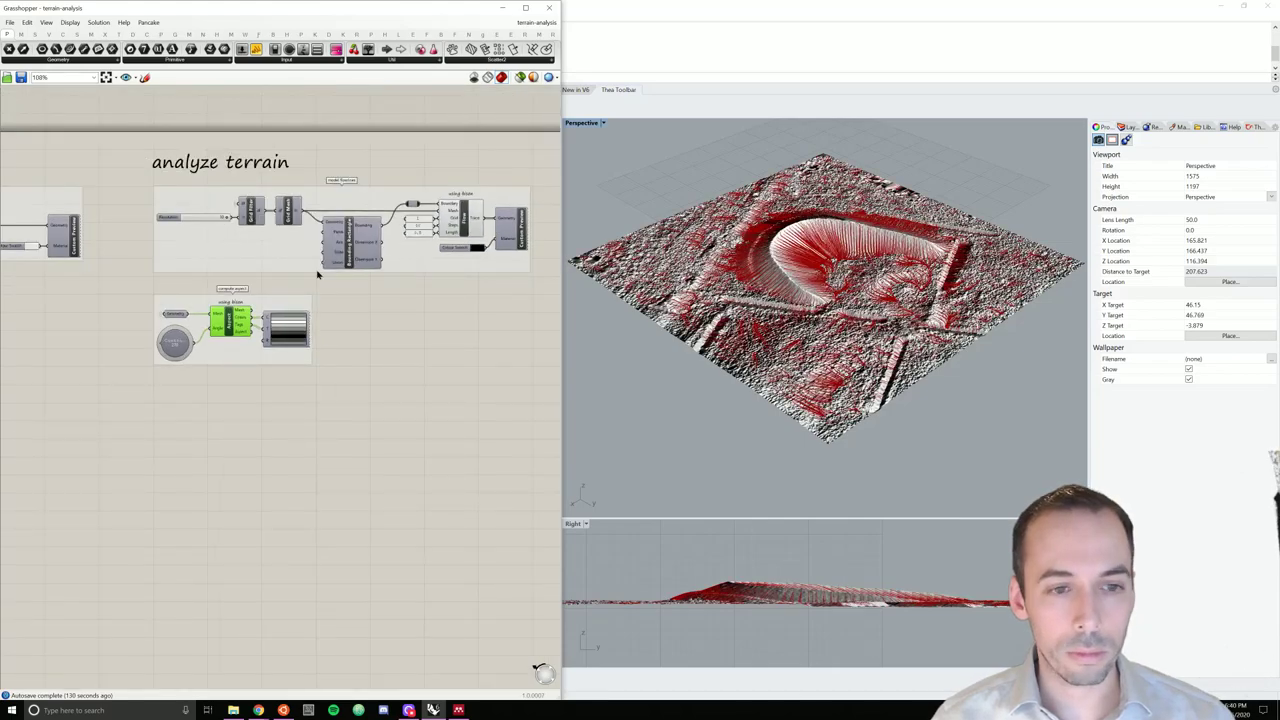
pyautogui.moveTo(318, 275); pyautogui.dragTo(575, 253, button='right')
pyautogui.scroll(2, 62, 120)
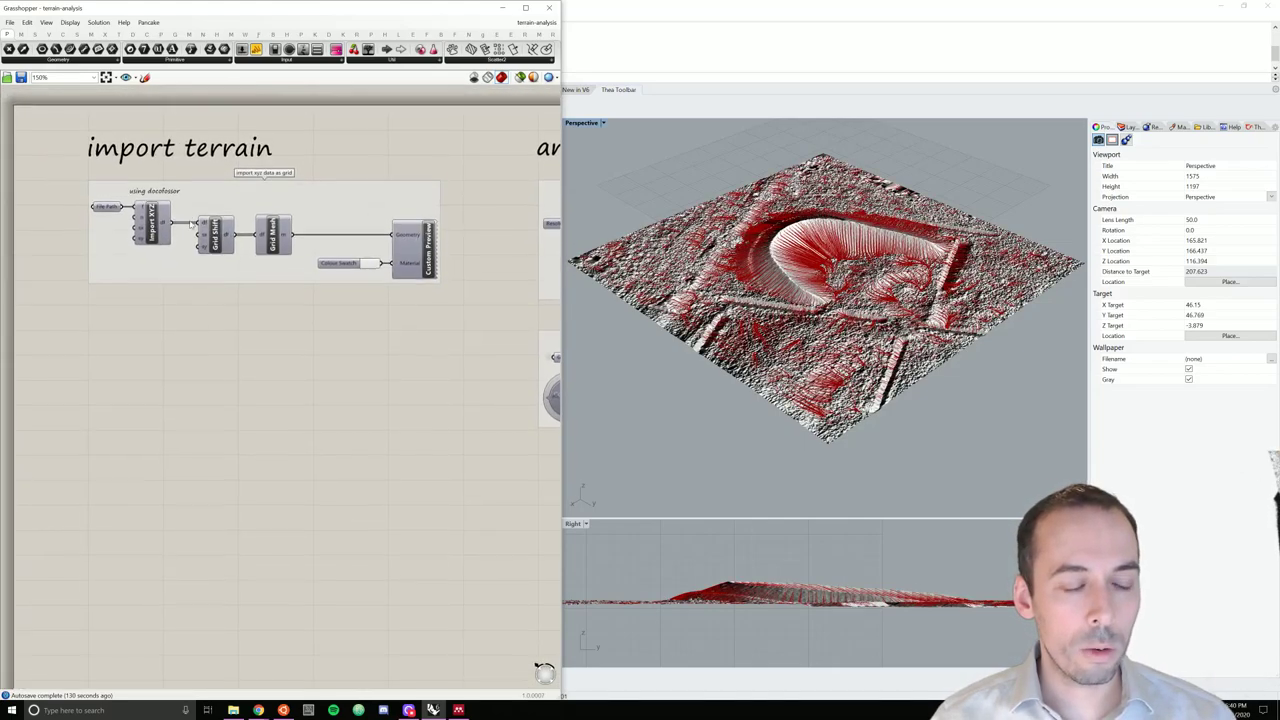
pyautogui.scroll(1, 190, 224)
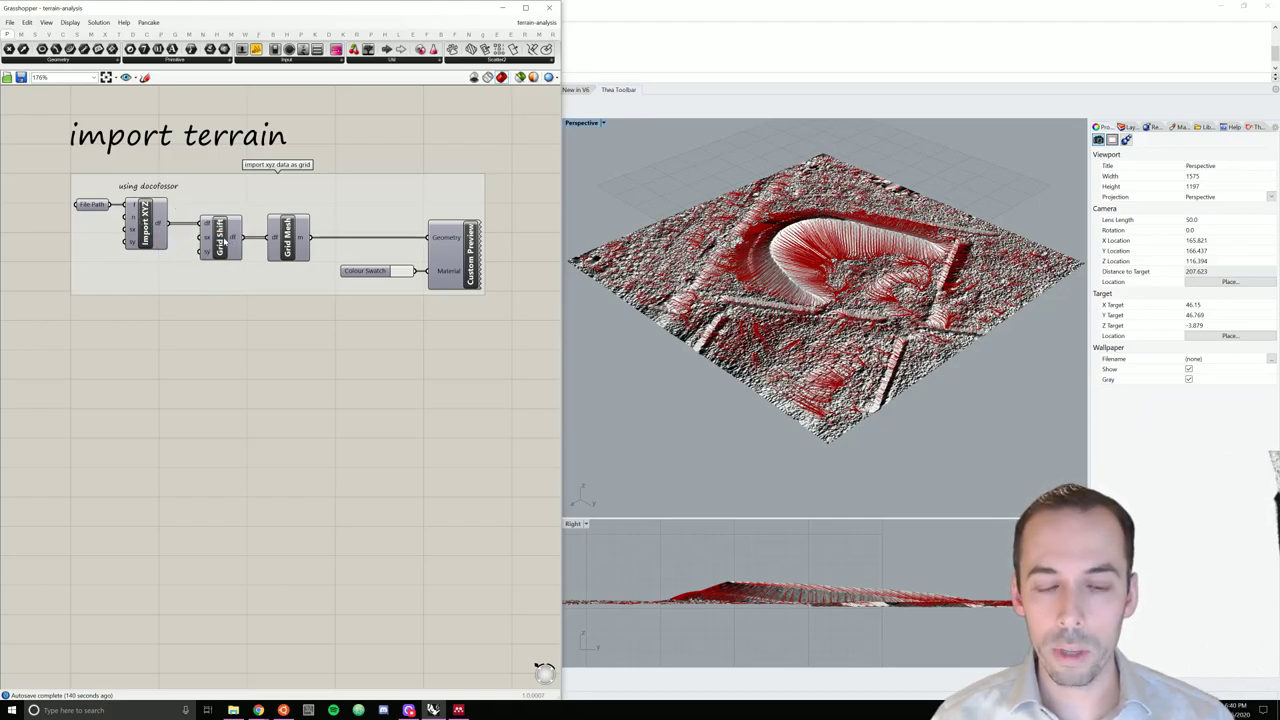
# - Select Grid Shift and Grid Mesh, then pan to the model flowlines and Grid Filter inputs
pyautogui.click(222, 229)
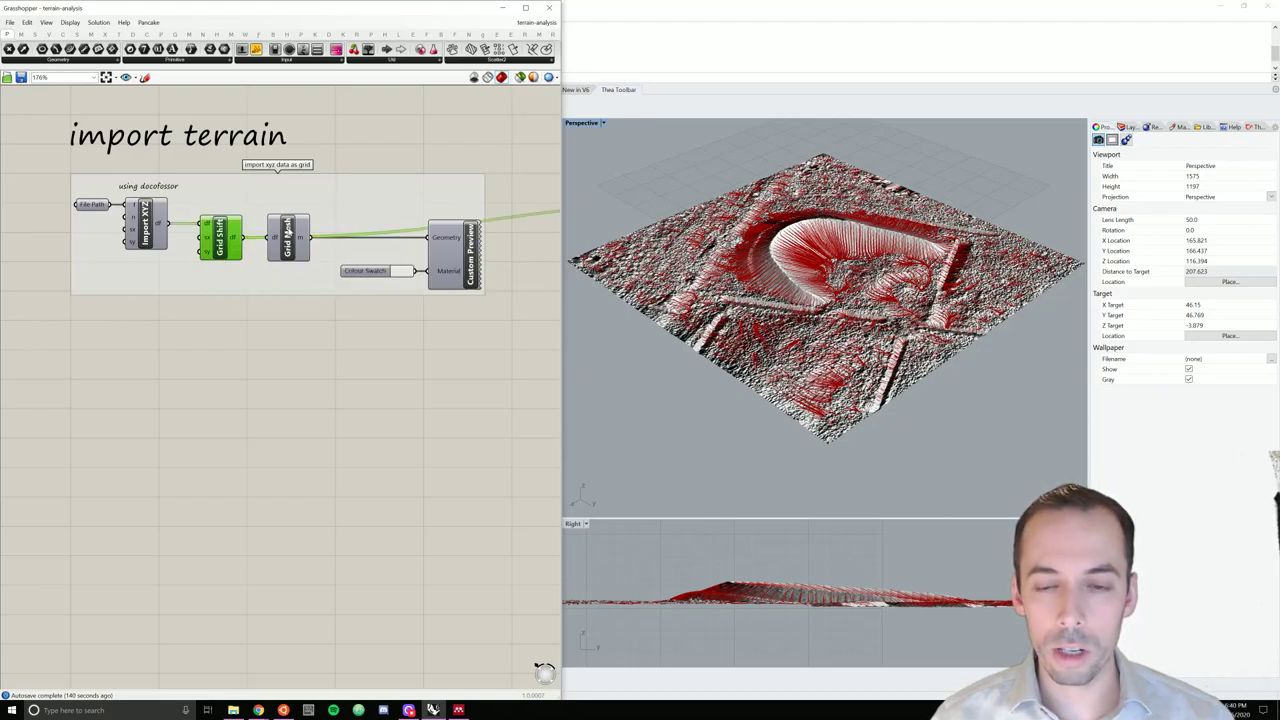
pyautogui.click(287, 230)
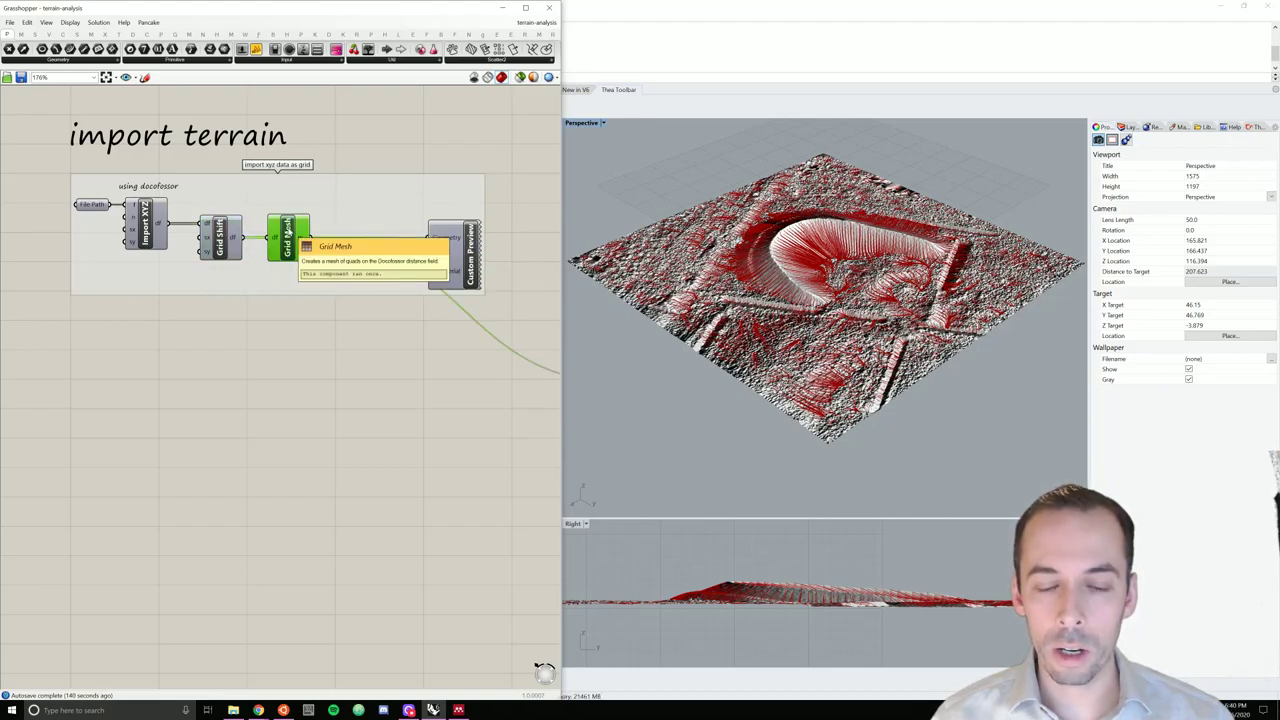
pyautogui.moveTo(332, 301); pyautogui.dragTo(228, 293, button='right')
pyautogui.moveTo(408, 294); pyautogui.dragTo(149, 294, button='right')
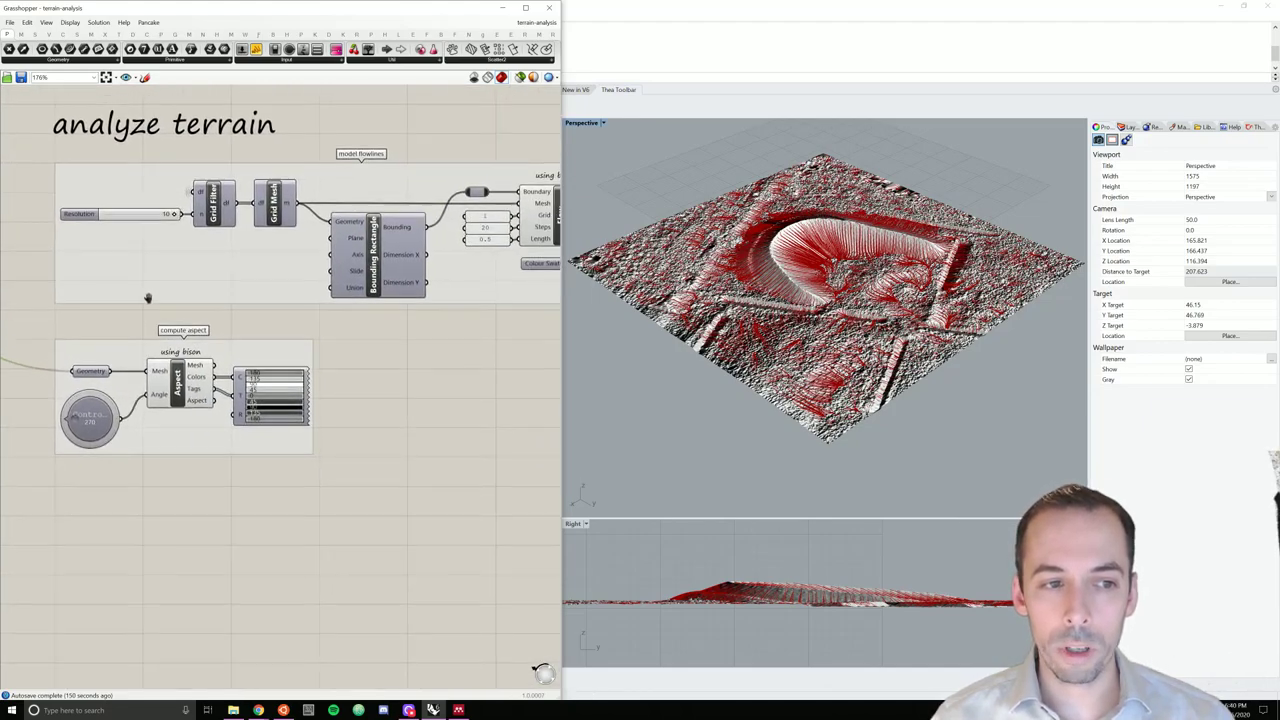
pyautogui.moveTo(295, 257); pyautogui.dragTo(273, 275, button='right')
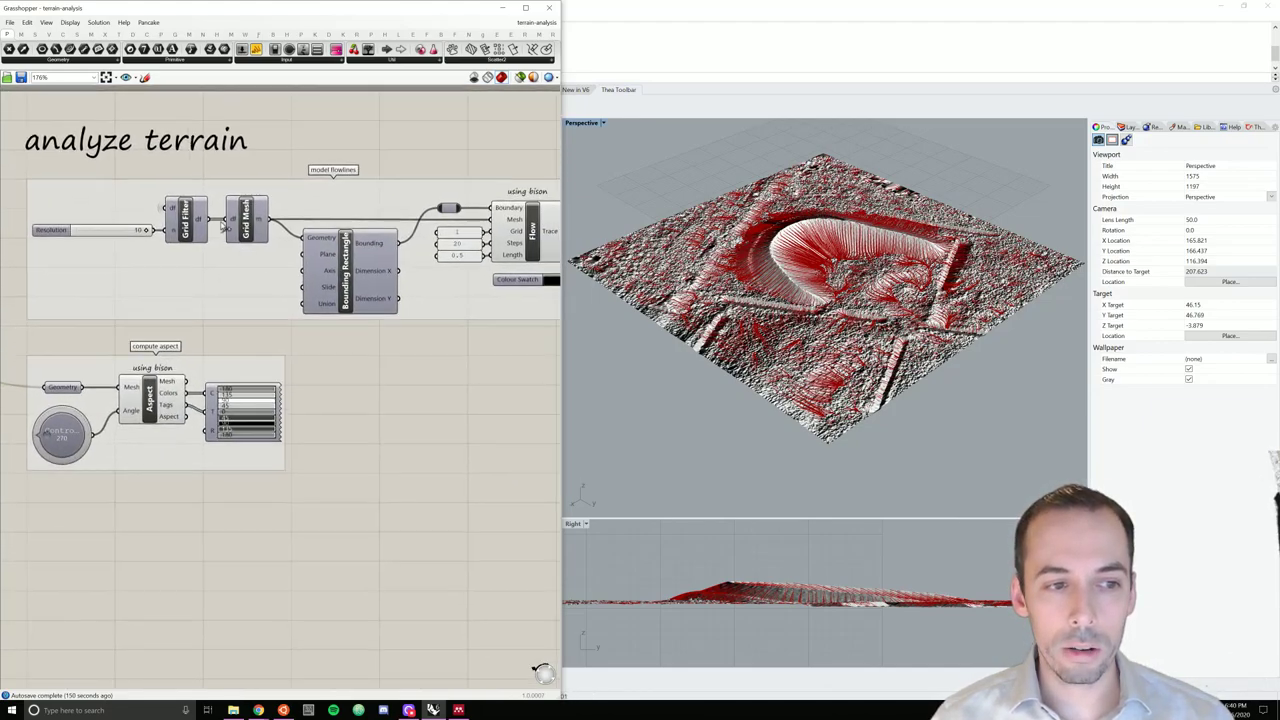
pyautogui.moveTo(197, 237)
pyautogui.scroll(-2, 232, 265)
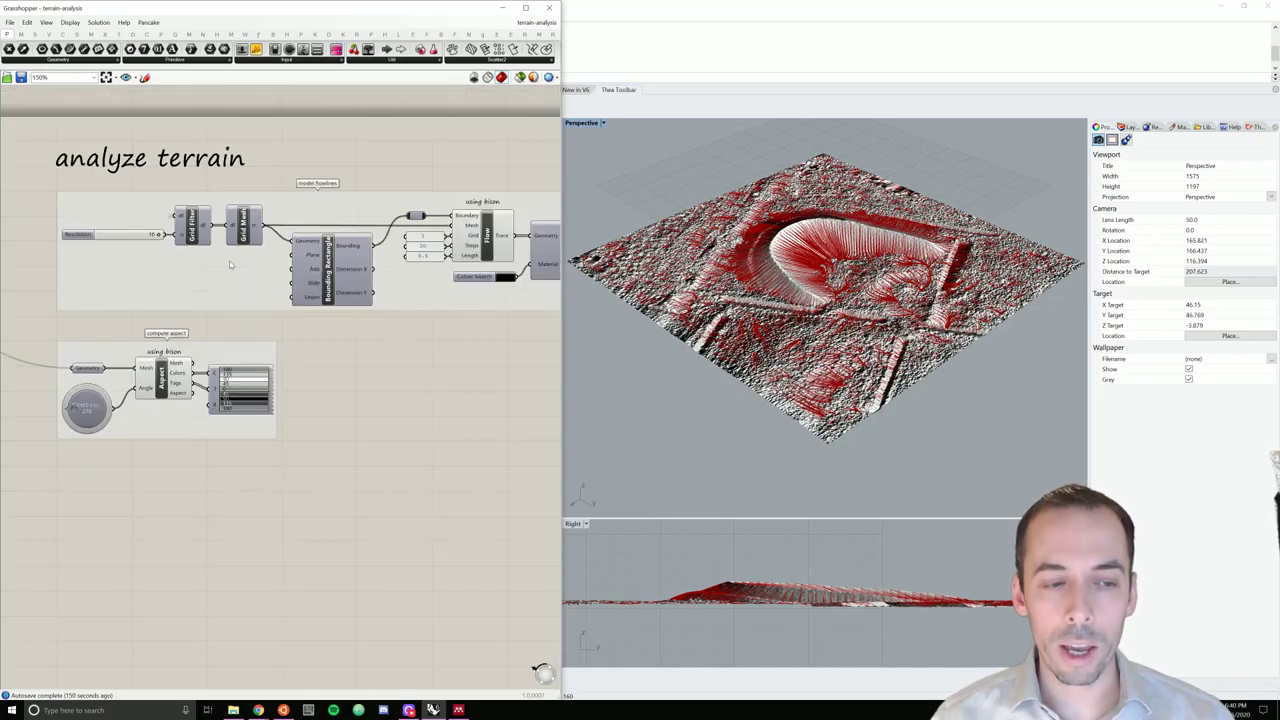
# - Select Grid Filter, Grid Mesh, Bounding Rectangle, Flow, the flowlines group and Aspect in turn
pyautogui.scroll(-1, 280, 262)
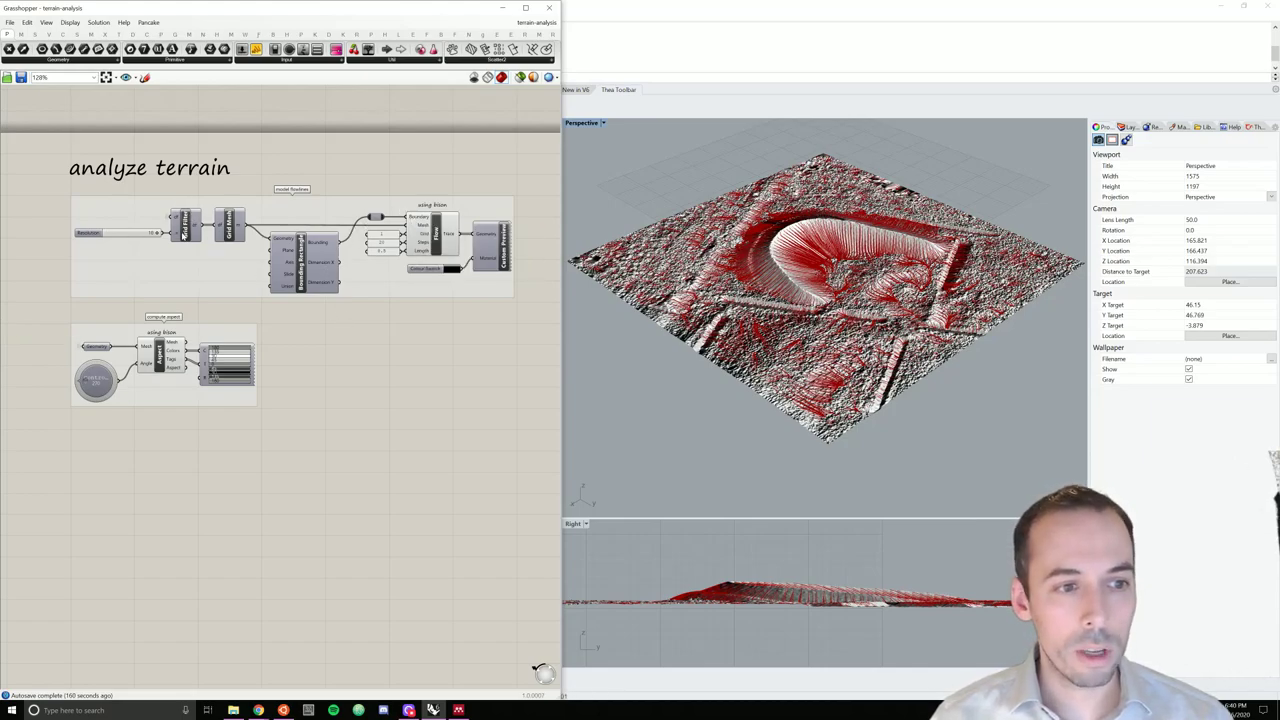
pyautogui.click(185, 234)
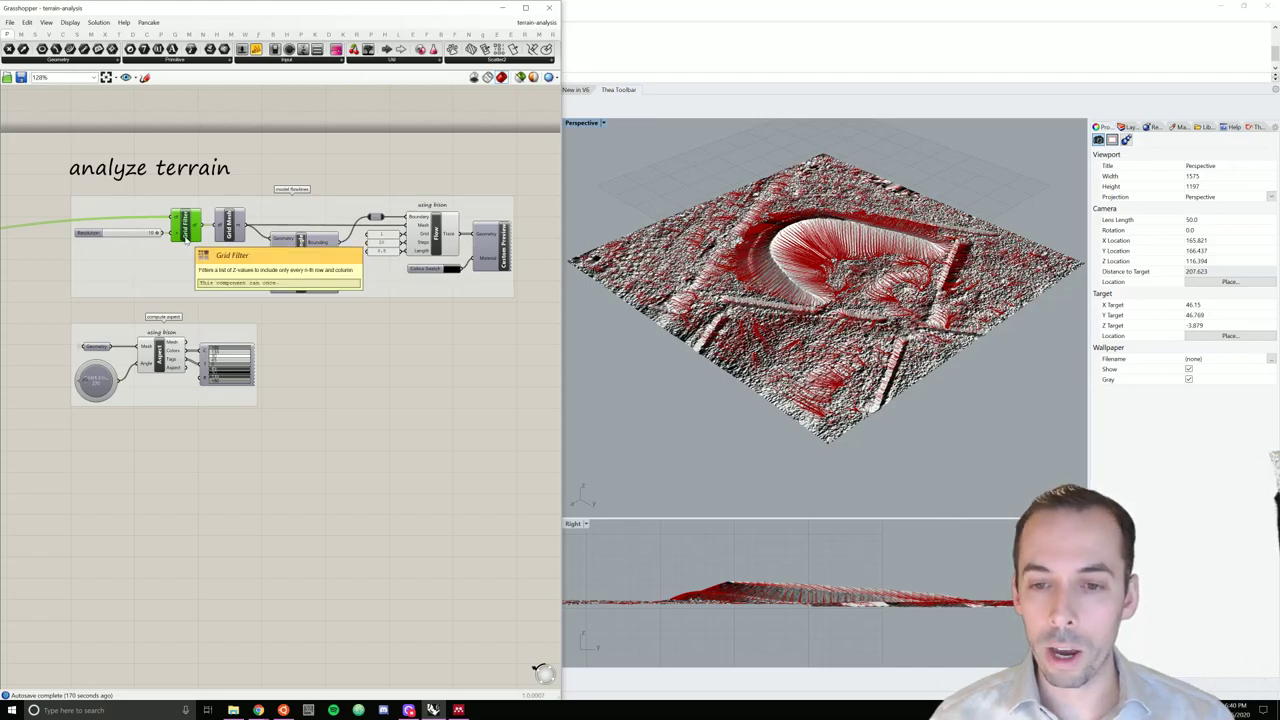
pyautogui.click(229, 226)
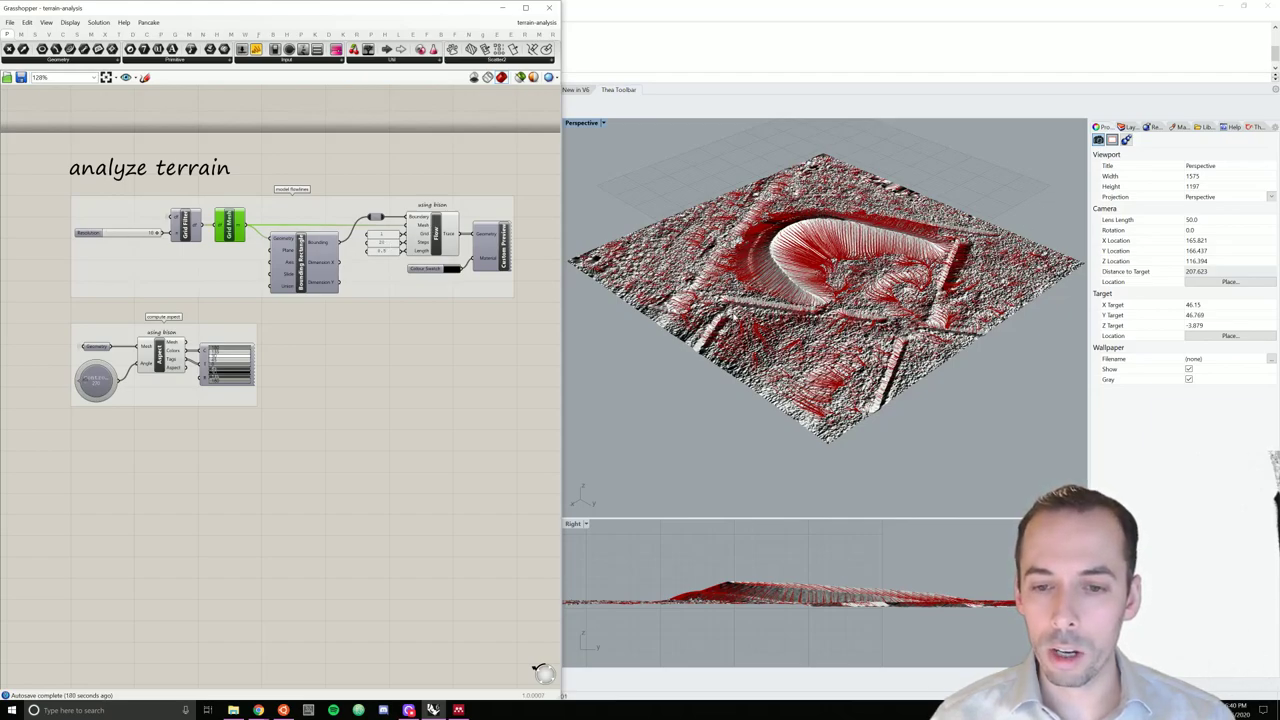
pyautogui.click(425, 320)
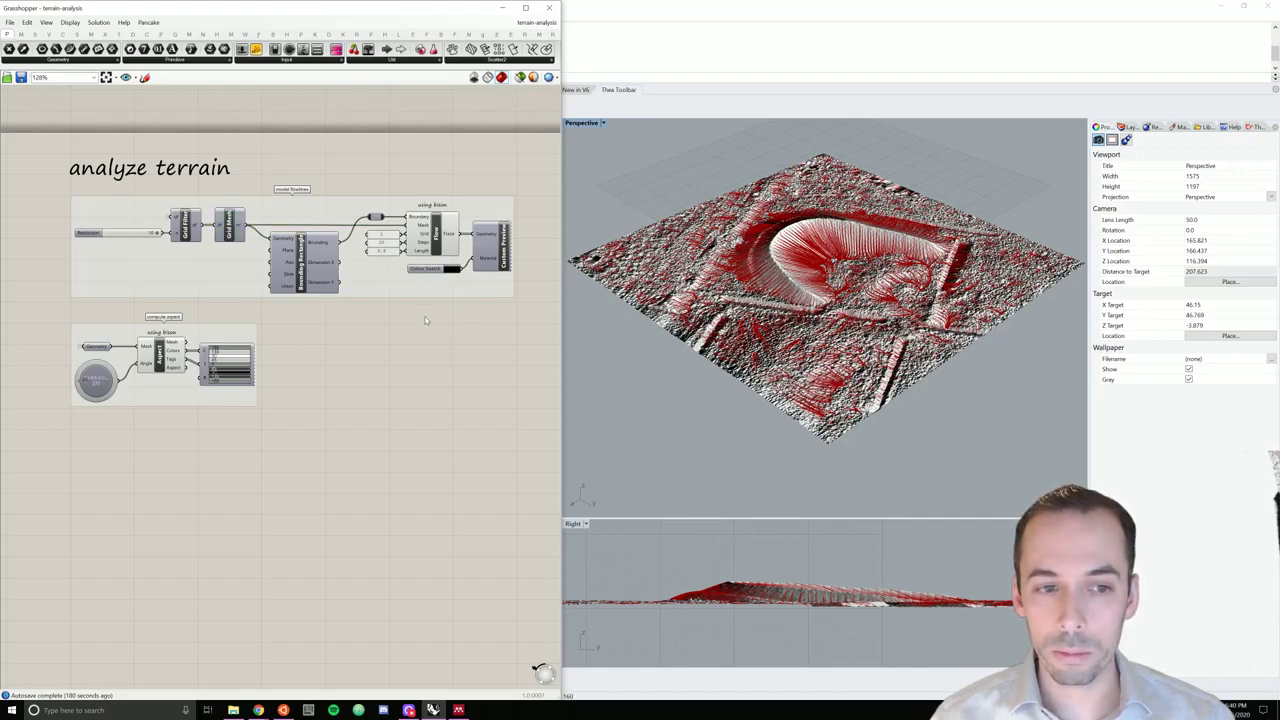
pyautogui.click(302, 272)
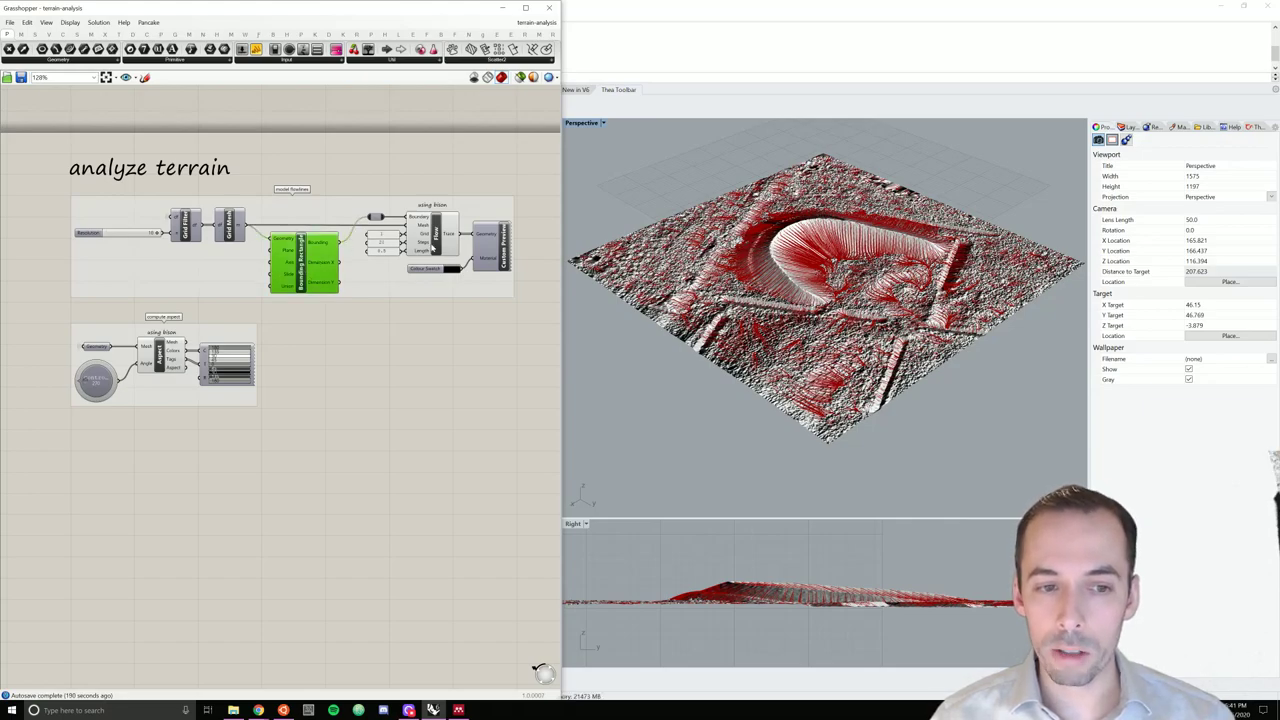
pyautogui.click(432, 248)
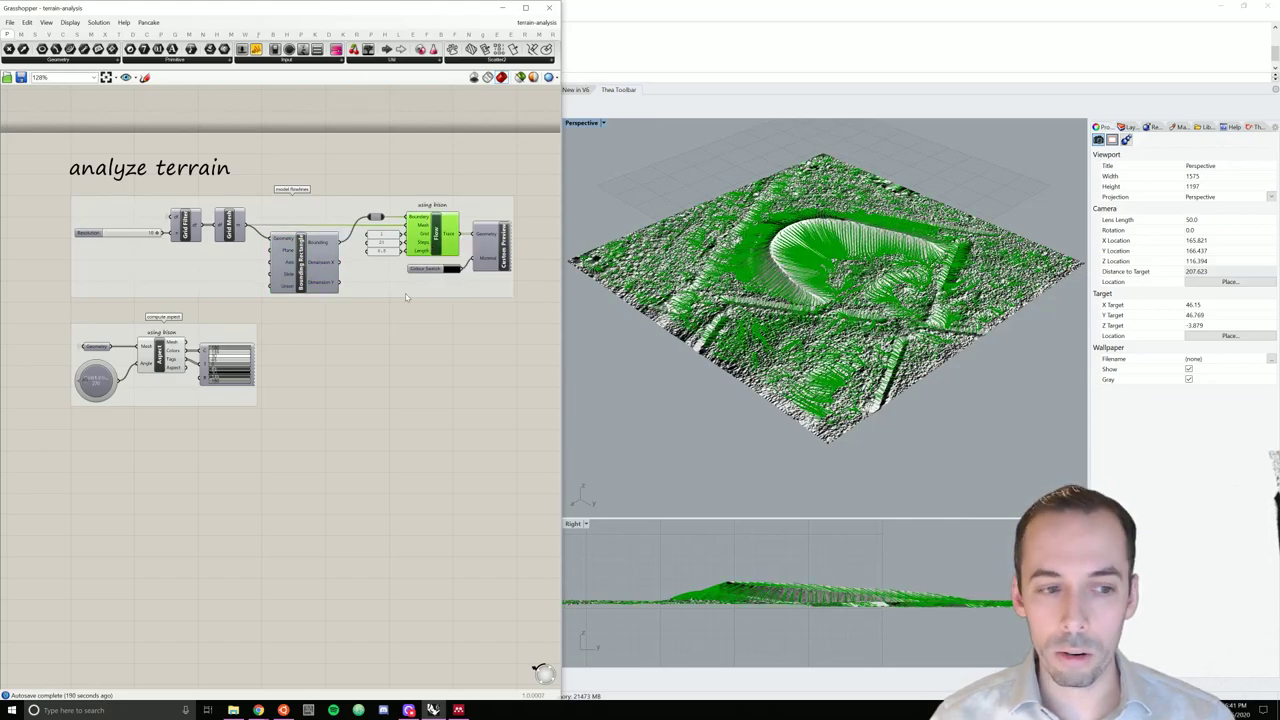
pyautogui.click(407, 295)
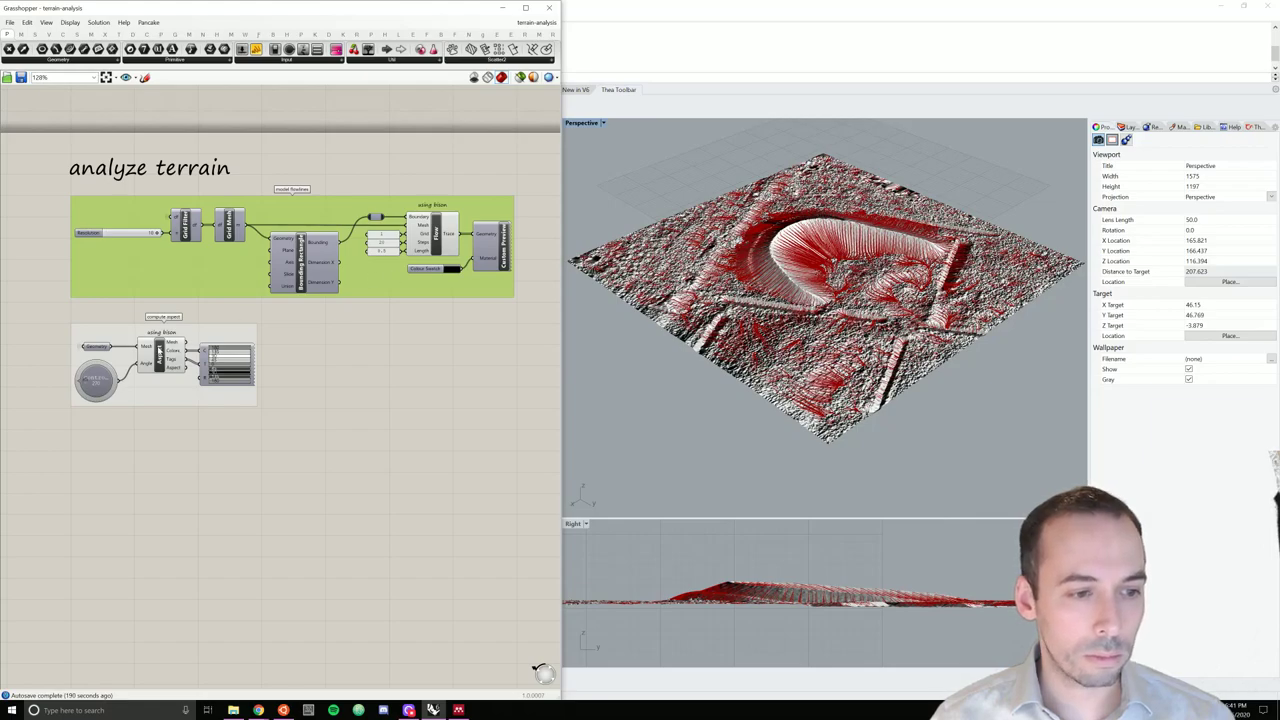
pyautogui.click(159, 353)
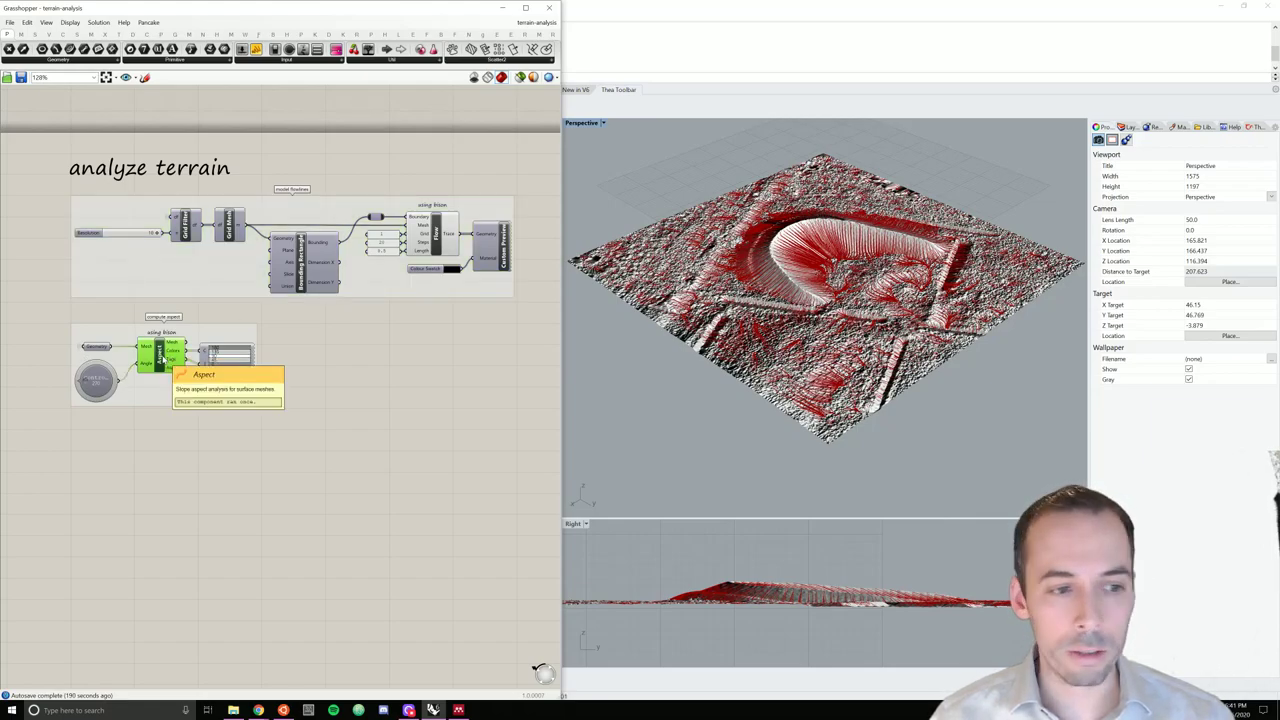
pyautogui.click(367, 358)
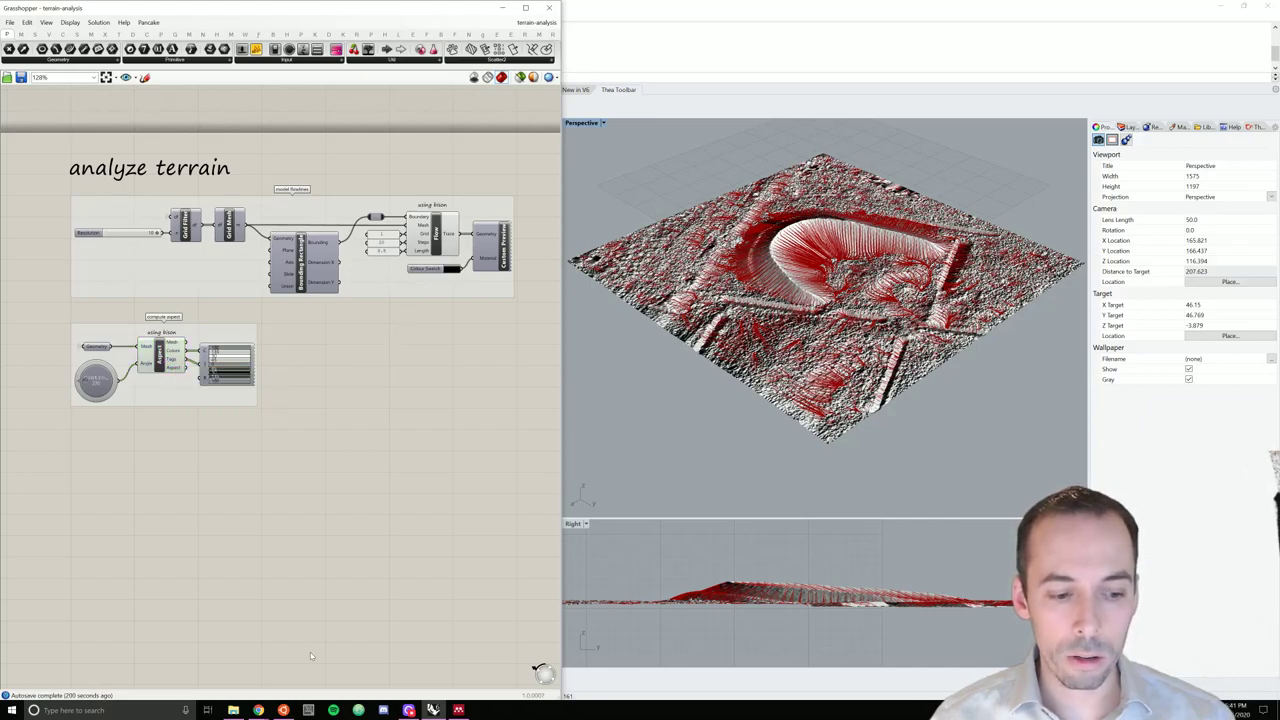
# - View the Docofossor page, switch to the Bison tab in Chrome, then return to Grasshopper
pyautogui.moveTo(258, 710)
pyautogui.click(320, 682)
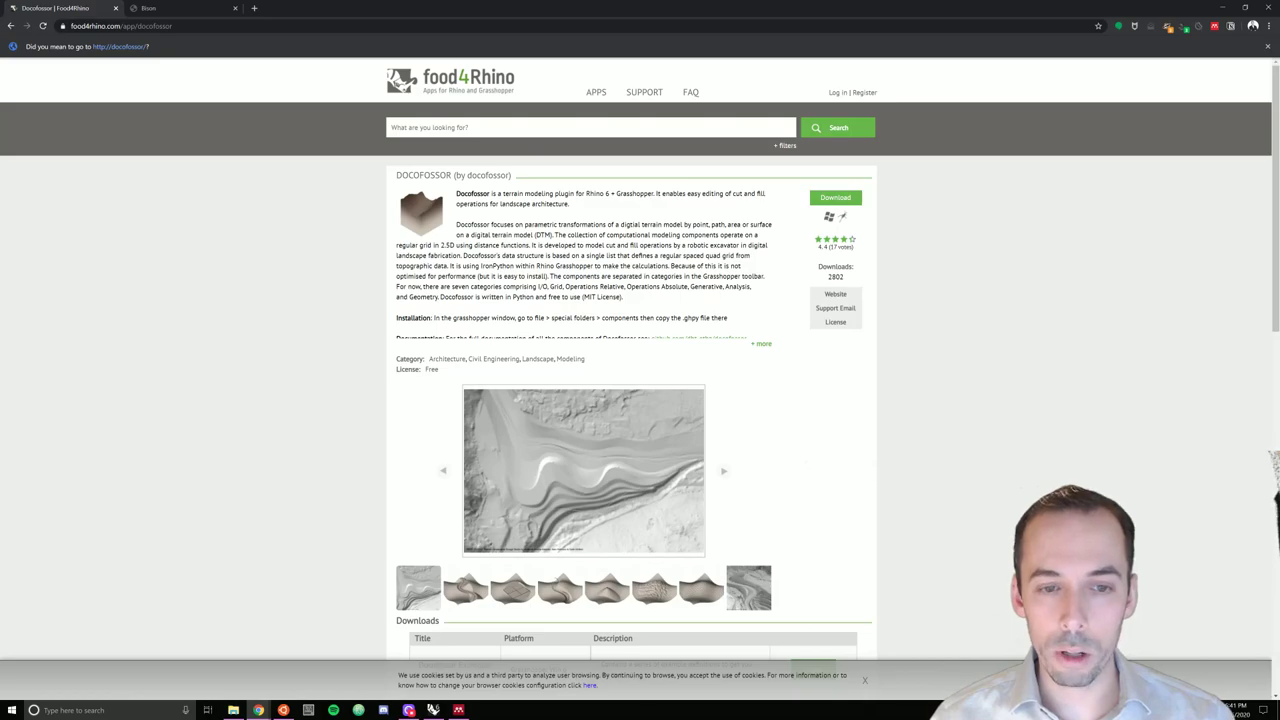
pyautogui.click(186, 10)
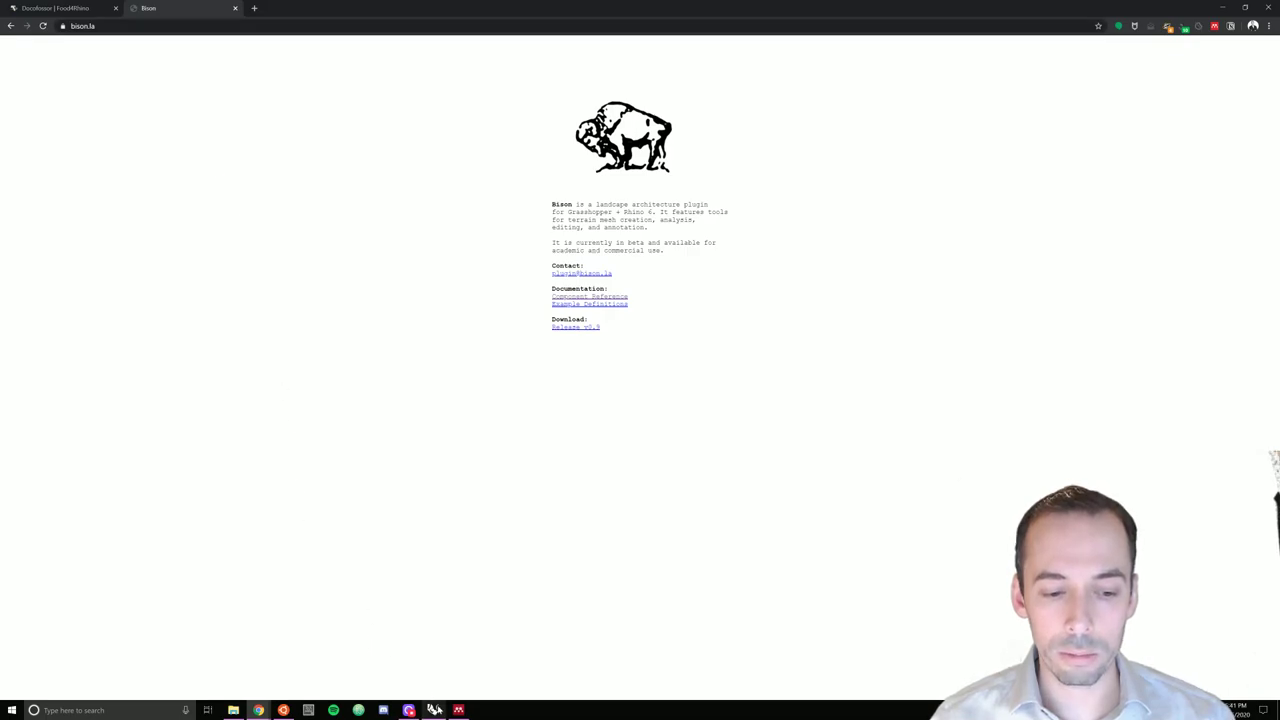
pyautogui.click(433, 710)
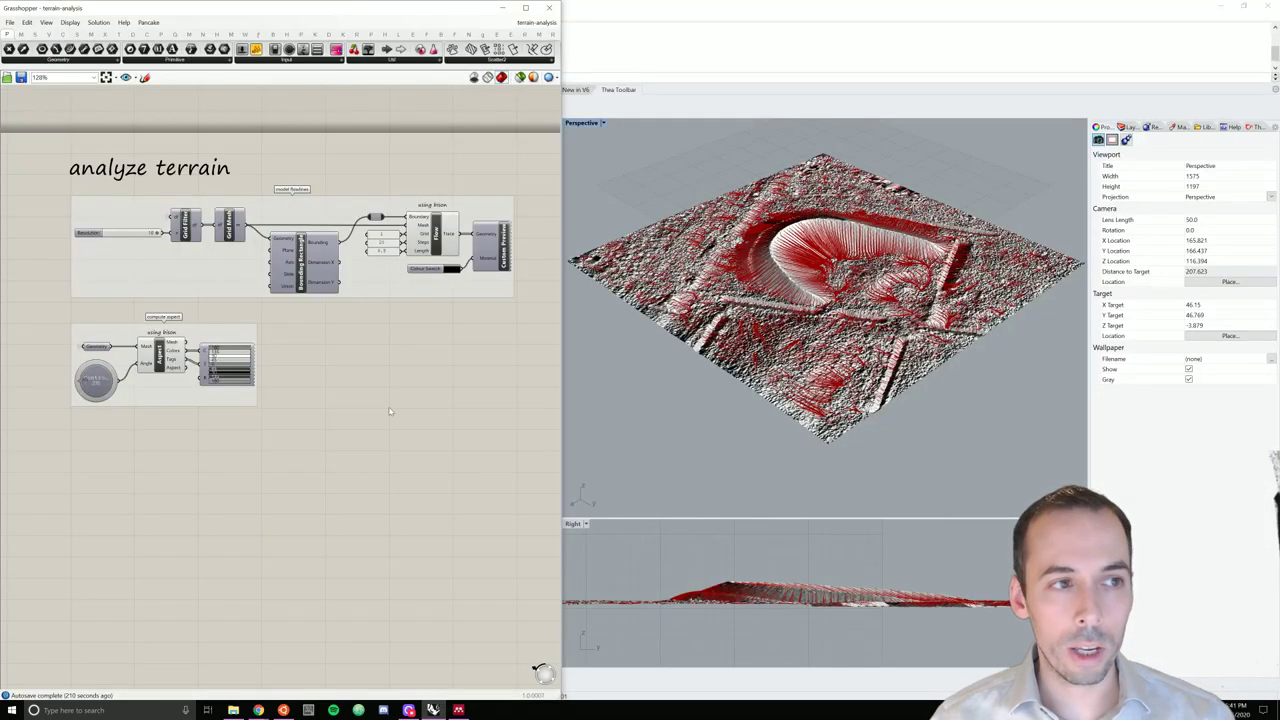
# - Create a new empty Grasshopper document and switch to the Docofossor tab
pyautogui.click(9, 22)
pyautogui.click(21, 36)
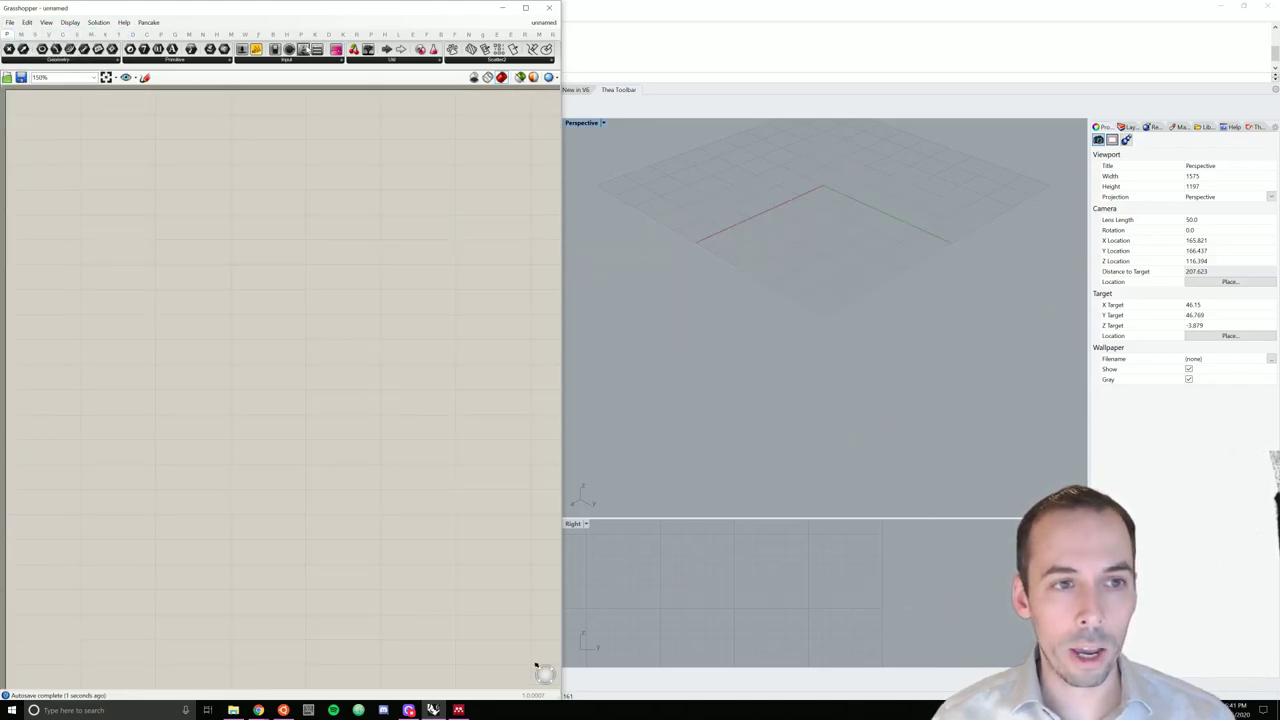
pyautogui.click(330, 34)
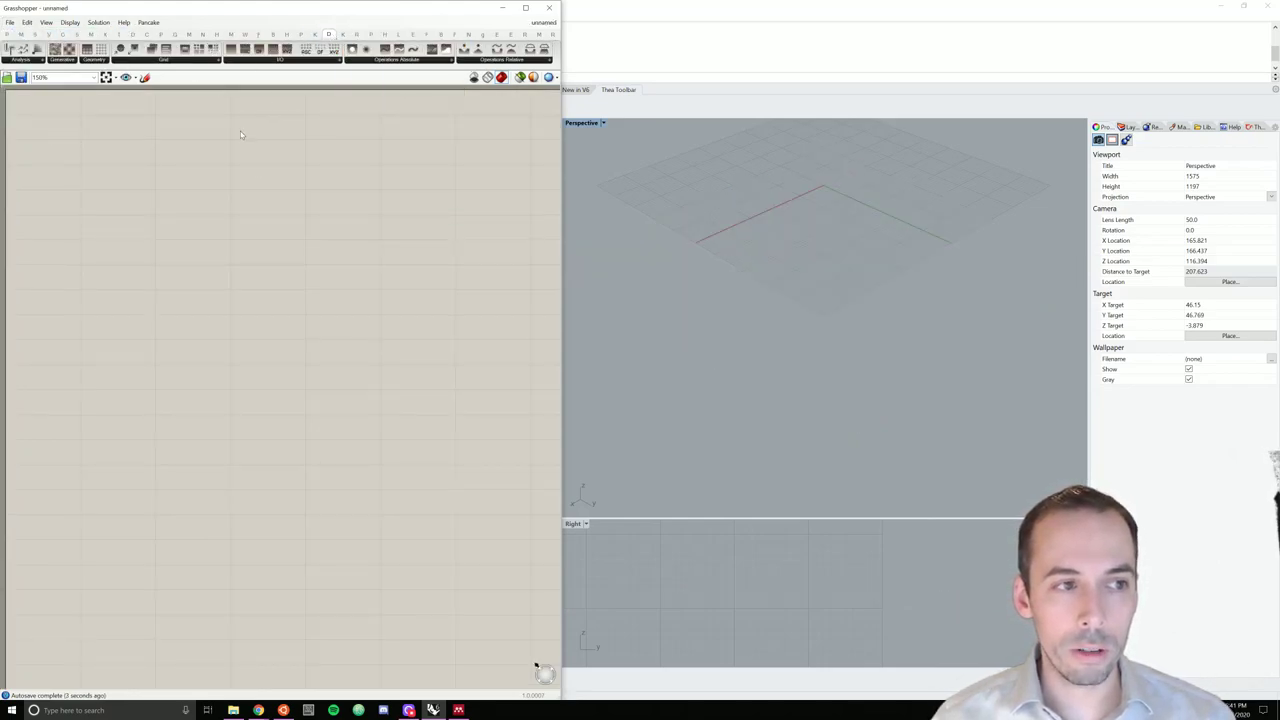
# - Place Docofossor's Import XYZ component on the empty canvas
pyautogui.click(281, 61)
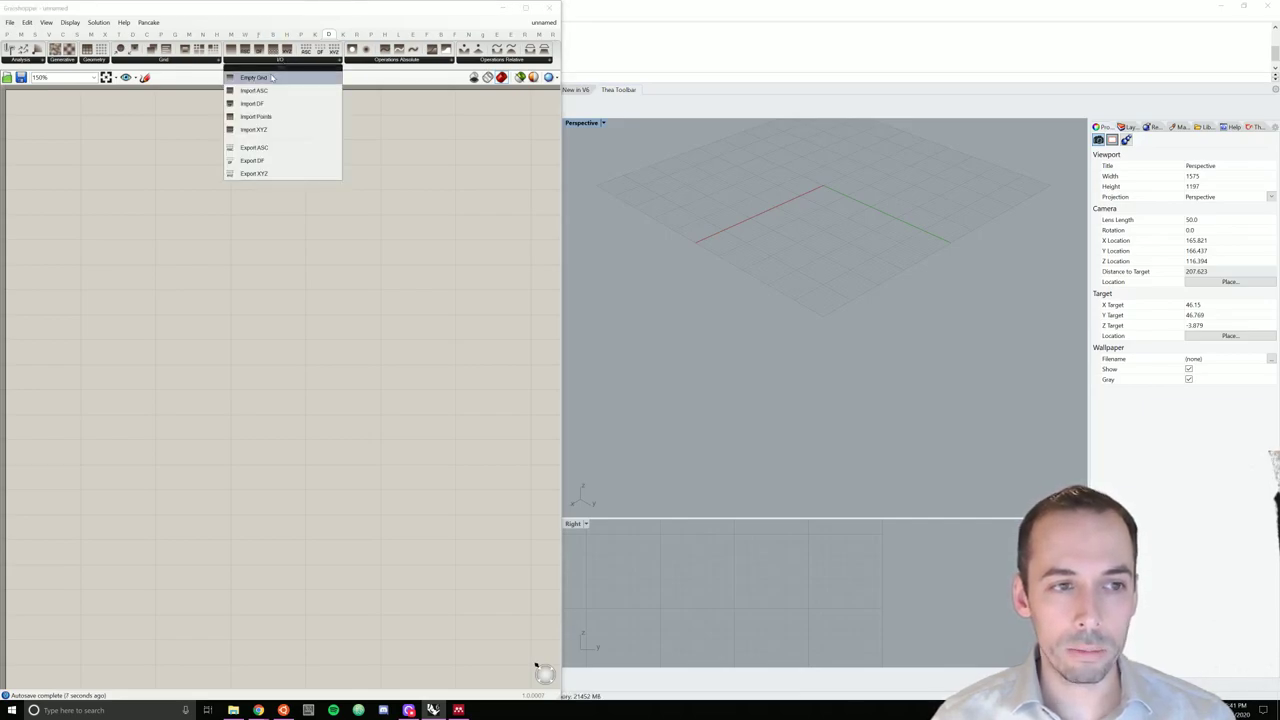
pyautogui.click(265, 131)
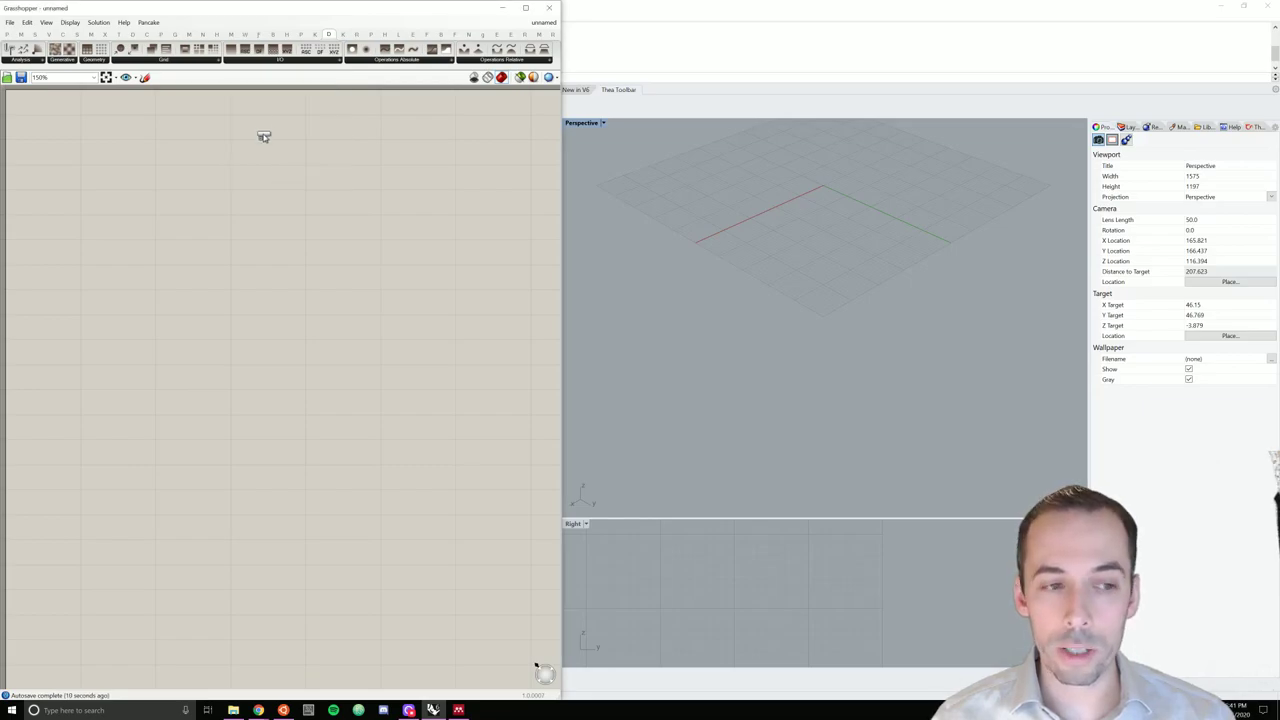
pyautogui.click(214, 197)
# - Add a File Path parameter set to the existing file elevation.xyz
pyautogui.doubleClick(124, 187)
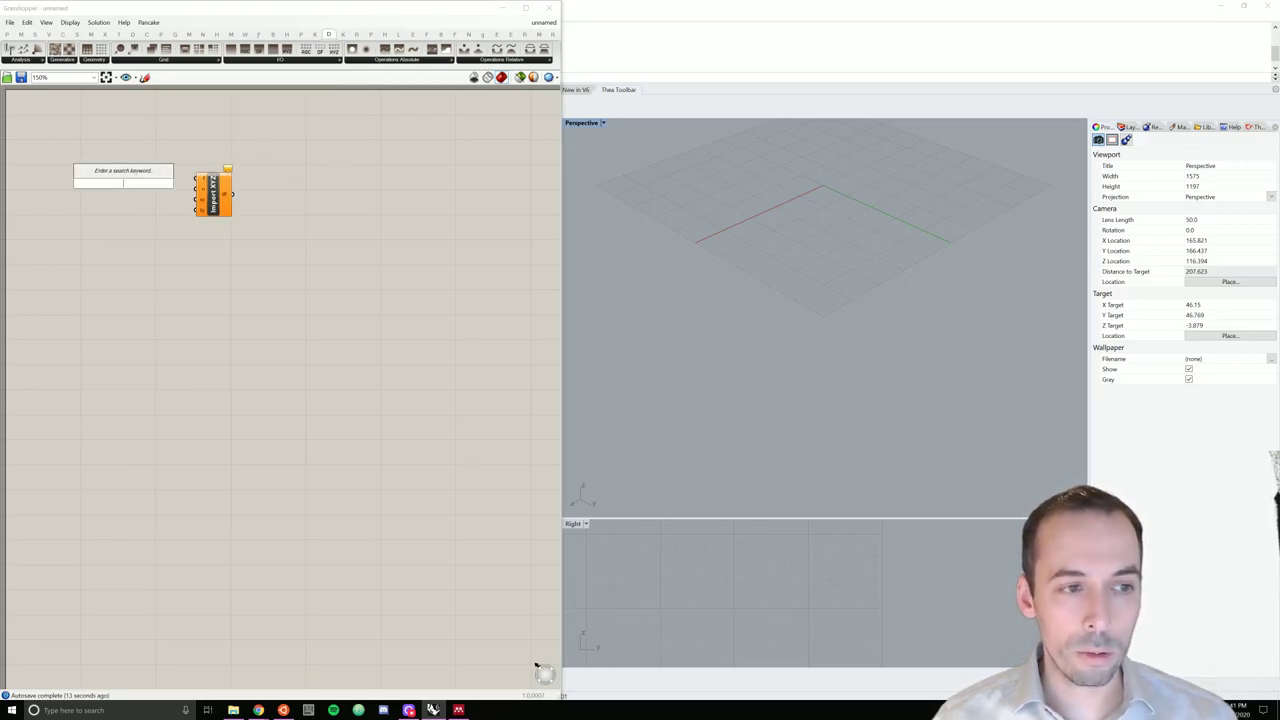
pyautogui.write('file')
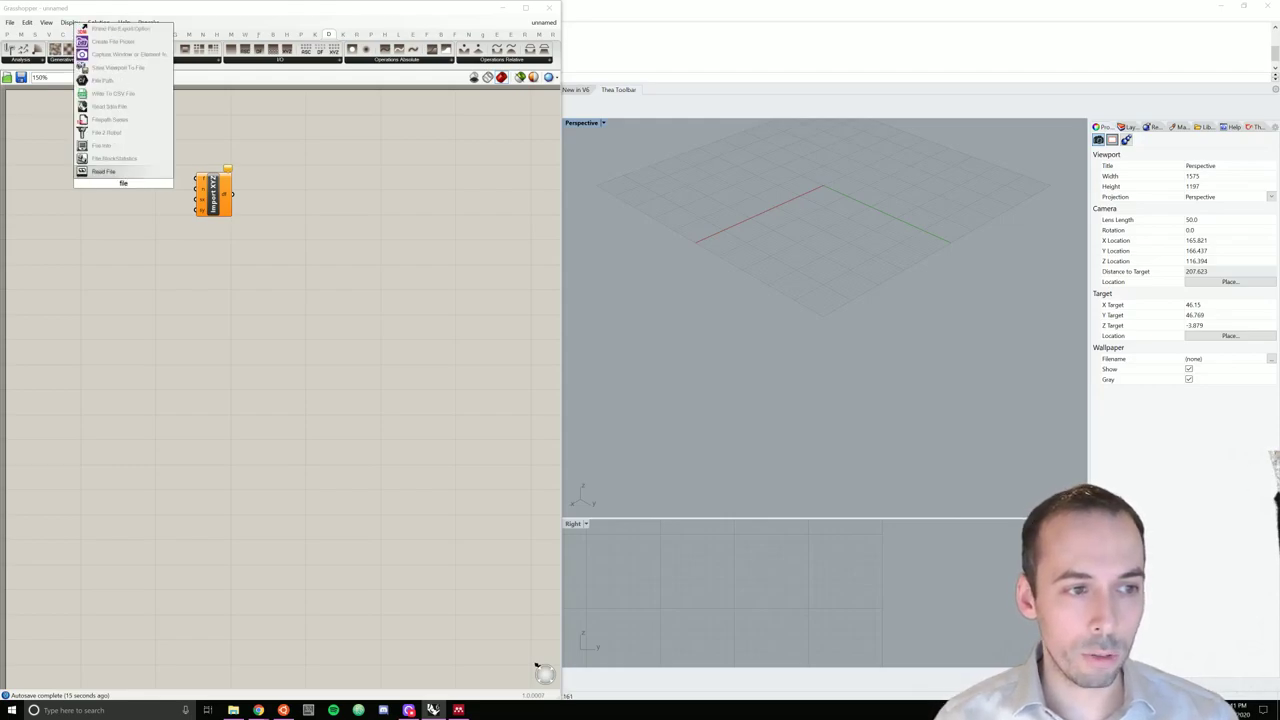
pyautogui.write(' path')
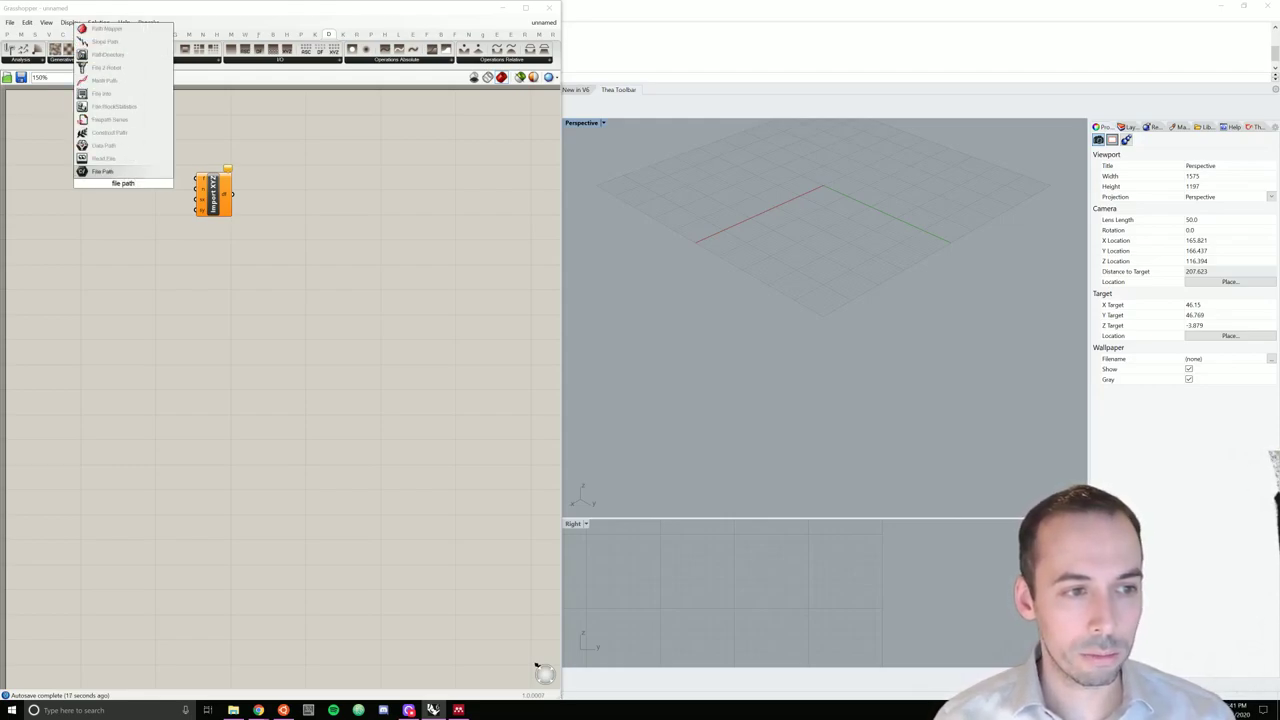
pyautogui.click(119, 175)
pyautogui.moveTo(118, 182); pyautogui.dragTo(148, 181)
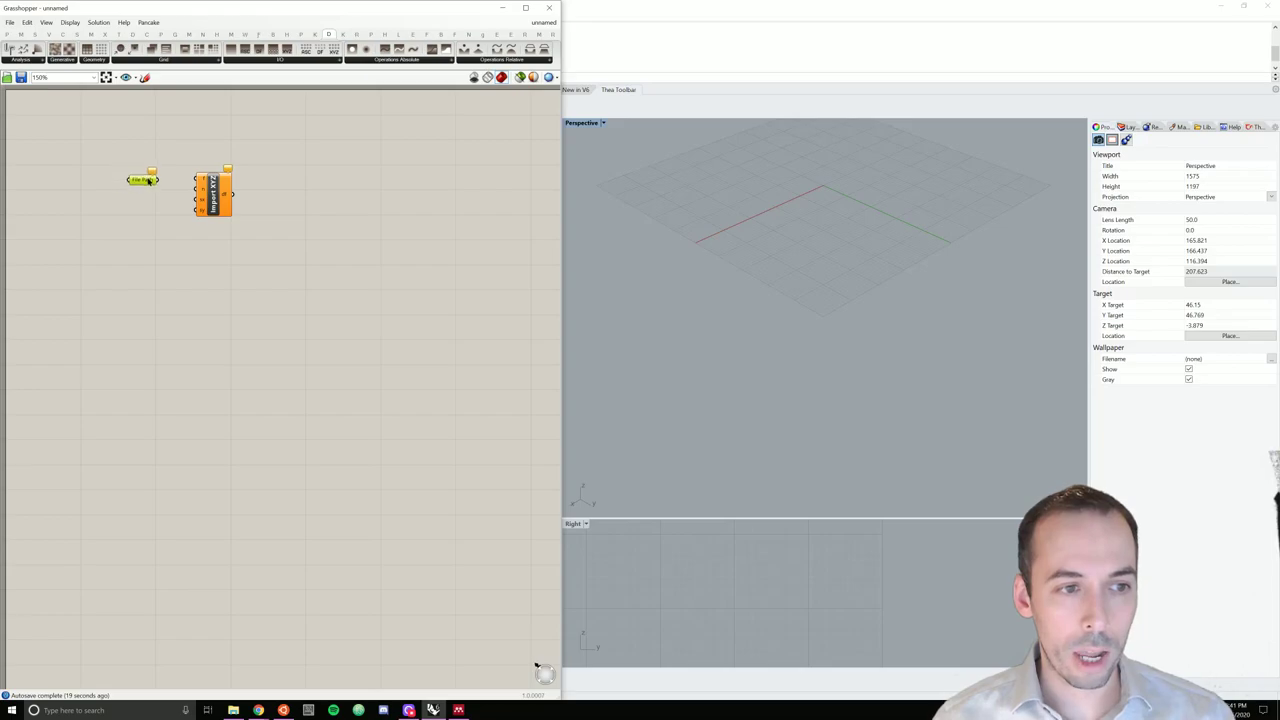
pyautogui.rightClick(148, 180)
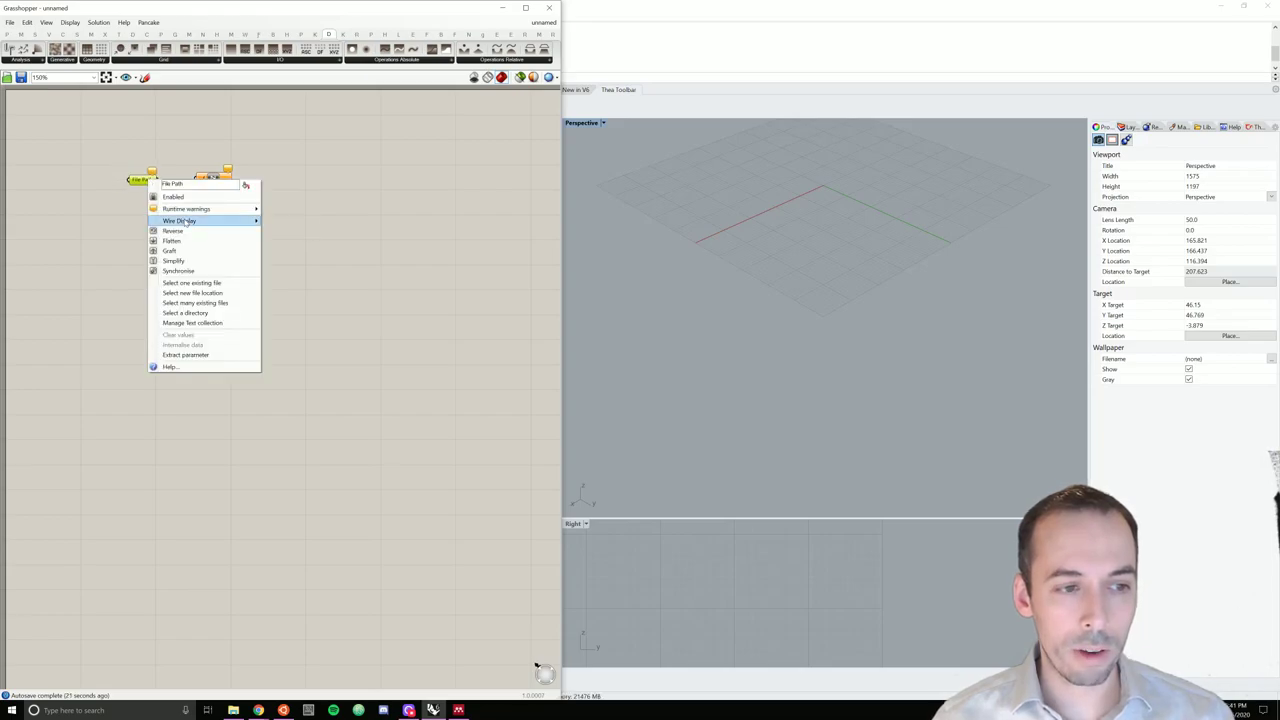
pyautogui.click(230, 289)
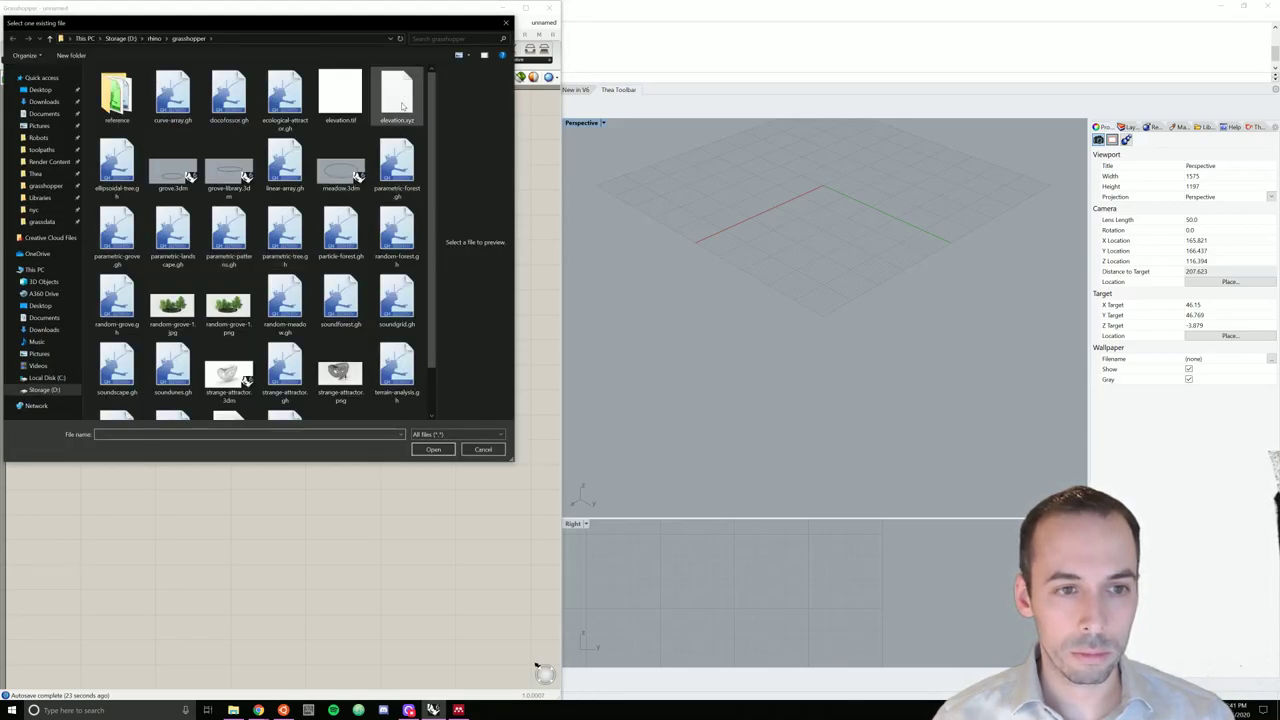
pyautogui.click(403, 93)
pyautogui.click(440, 452)
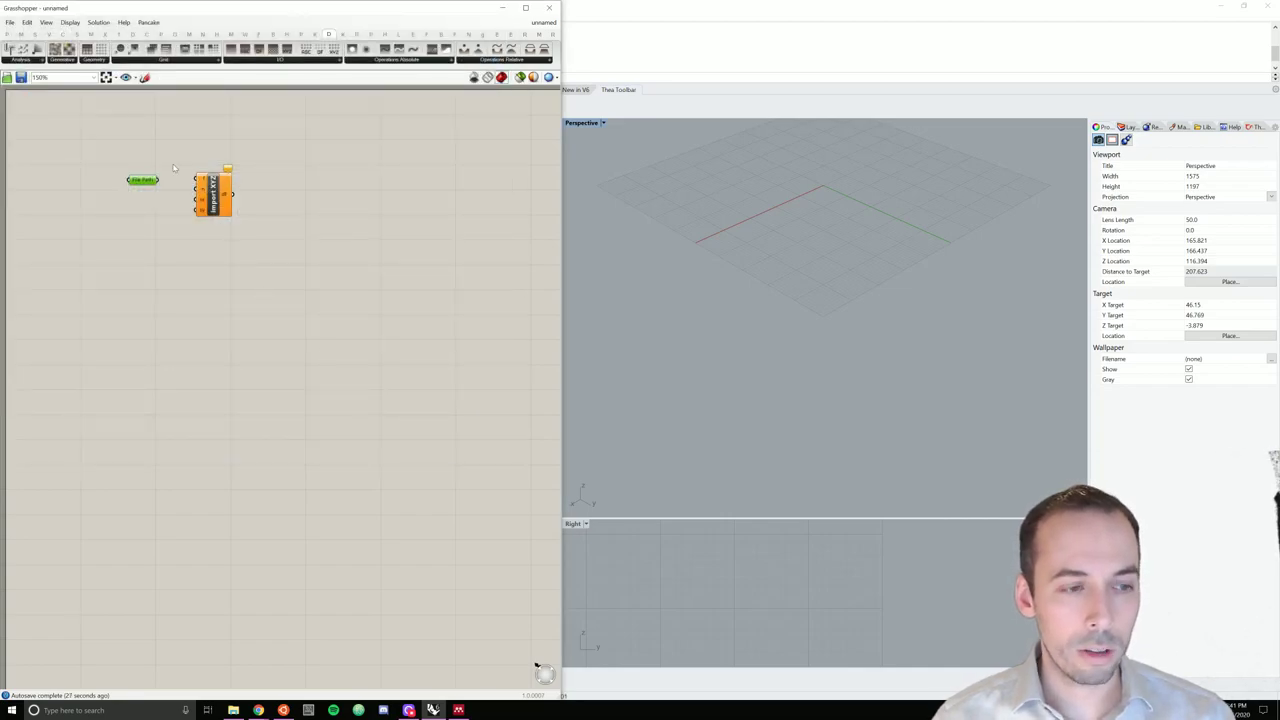
# - Wire the File Path into Import XYZ's first input and tidy the layout
pyautogui.moveTo(158, 182); pyautogui.dragTo(198, 181)
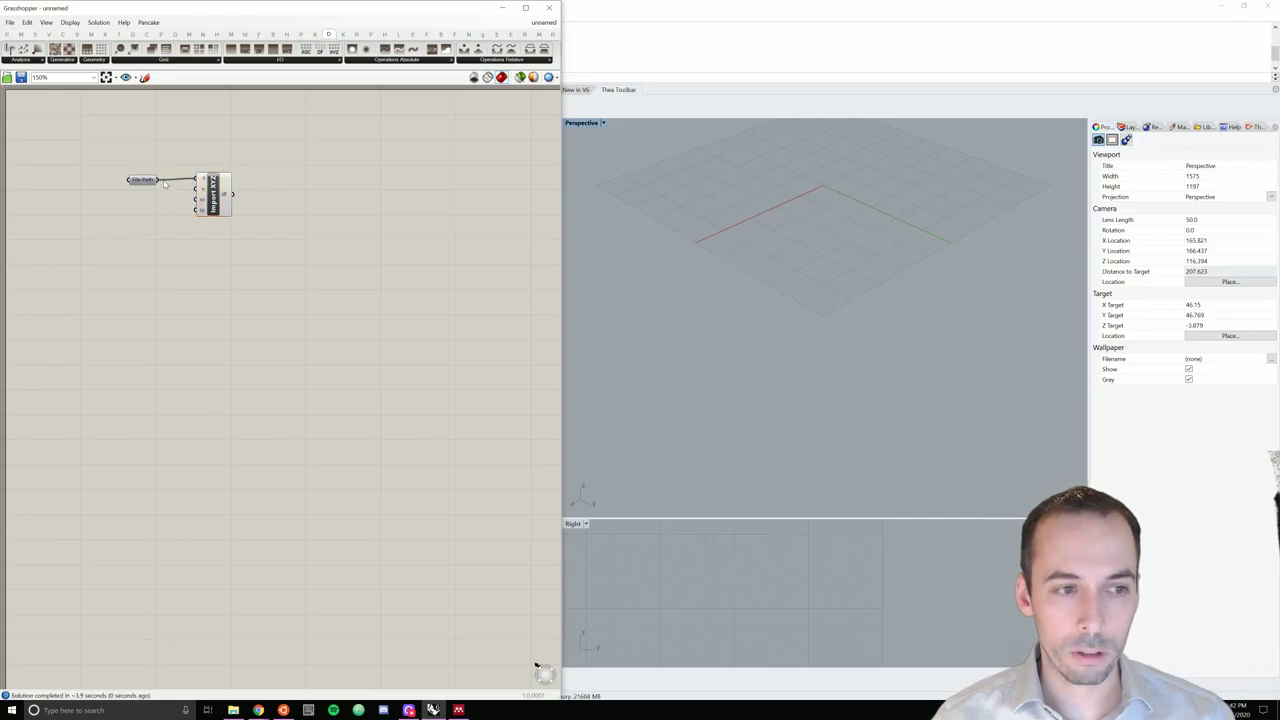
pyautogui.moveTo(140, 180); pyautogui.dragTo(155, 180)
pyautogui.click(247, 203)
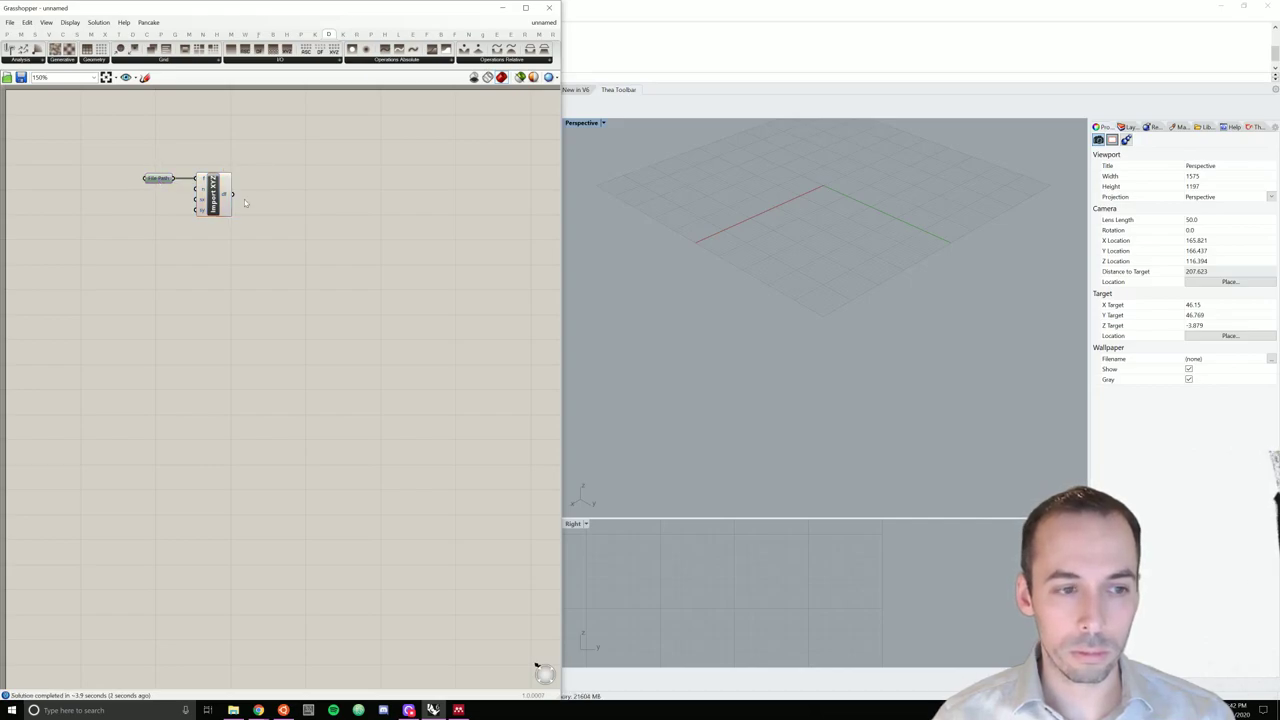
pyautogui.moveTo(258, 208); pyautogui.dragTo(211, 210, button='right')
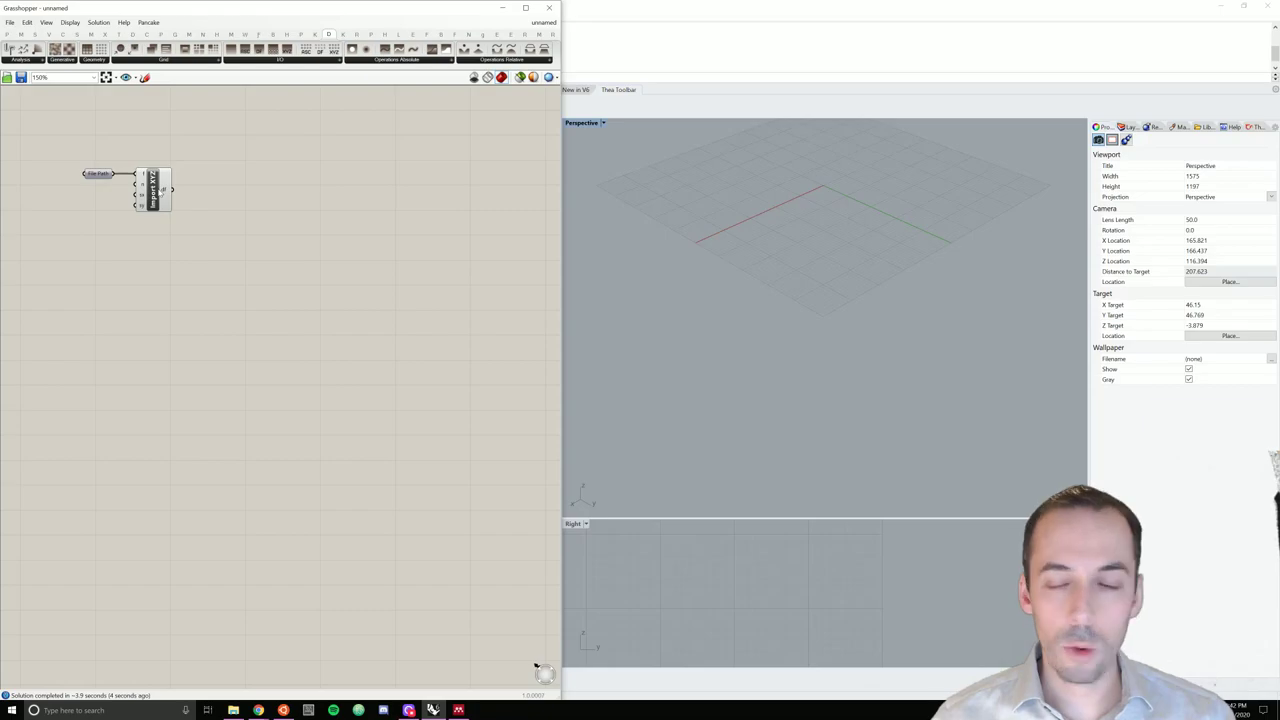
# - Add Grid Shift fed by Import XYZ, then add a Grid Mesh after it
pyautogui.click(180, 62)
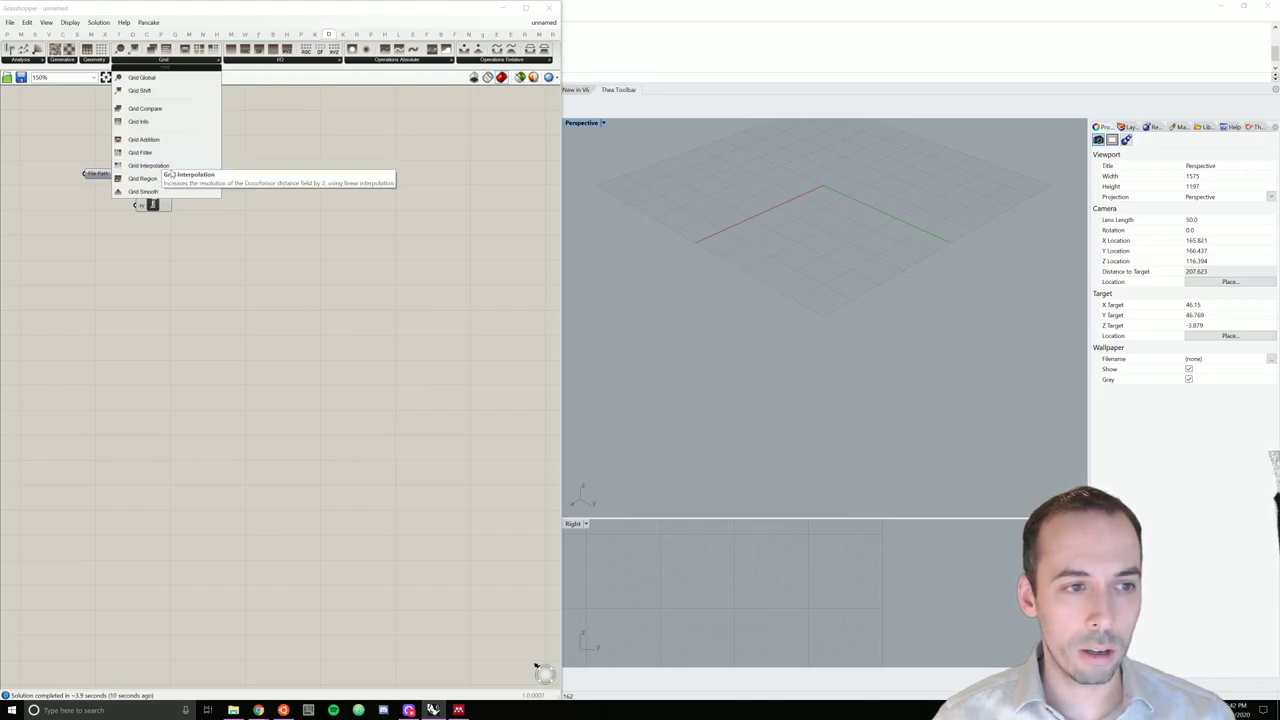
pyautogui.click(153, 91)
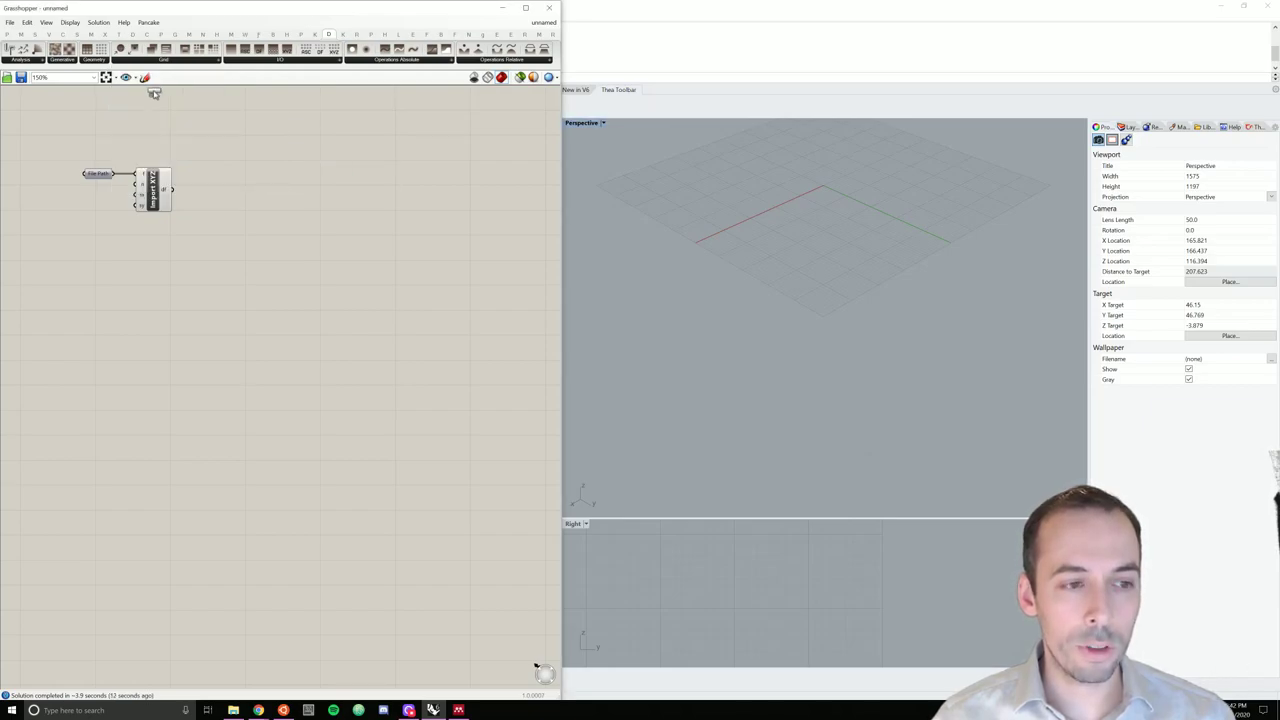
pyautogui.click(217, 190)
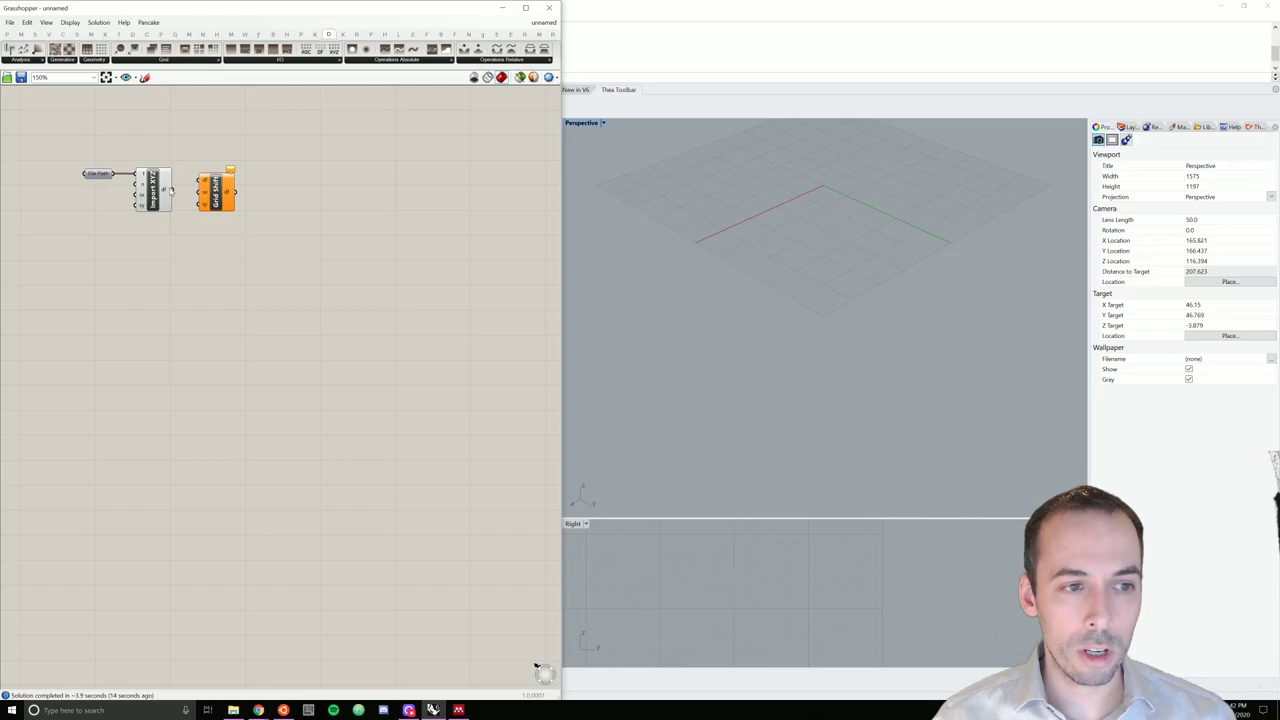
pyautogui.moveTo(172, 189); pyautogui.dragTo(200, 181)
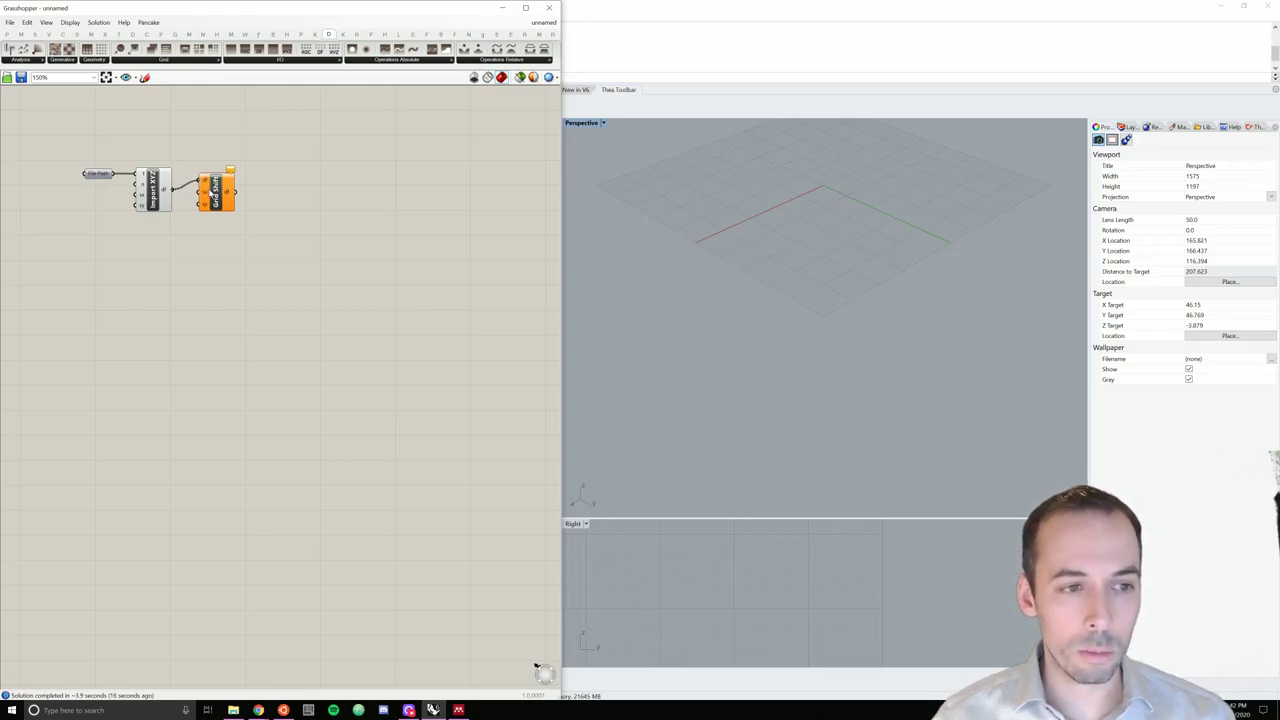
pyautogui.moveTo(218, 200); pyautogui.dragTo(212, 210)
pyautogui.click(270, 208)
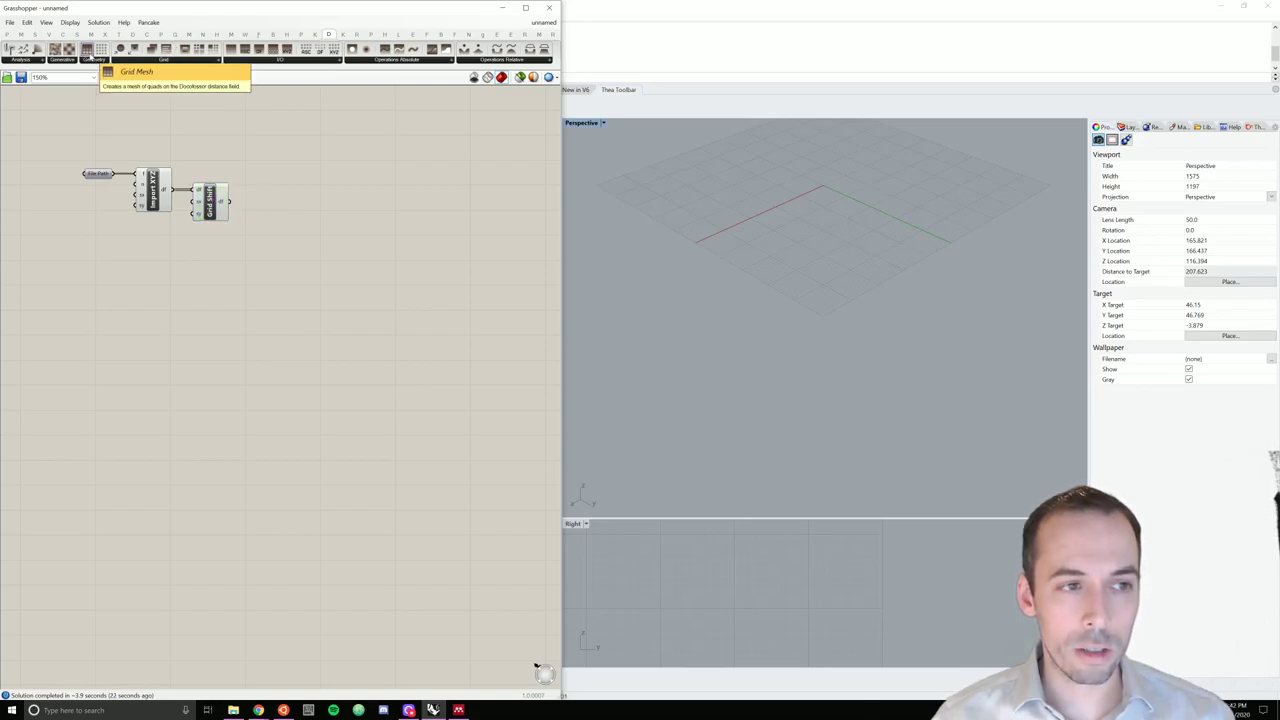
pyautogui.moveTo(87, 52); pyautogui.dragTo(261, 204)
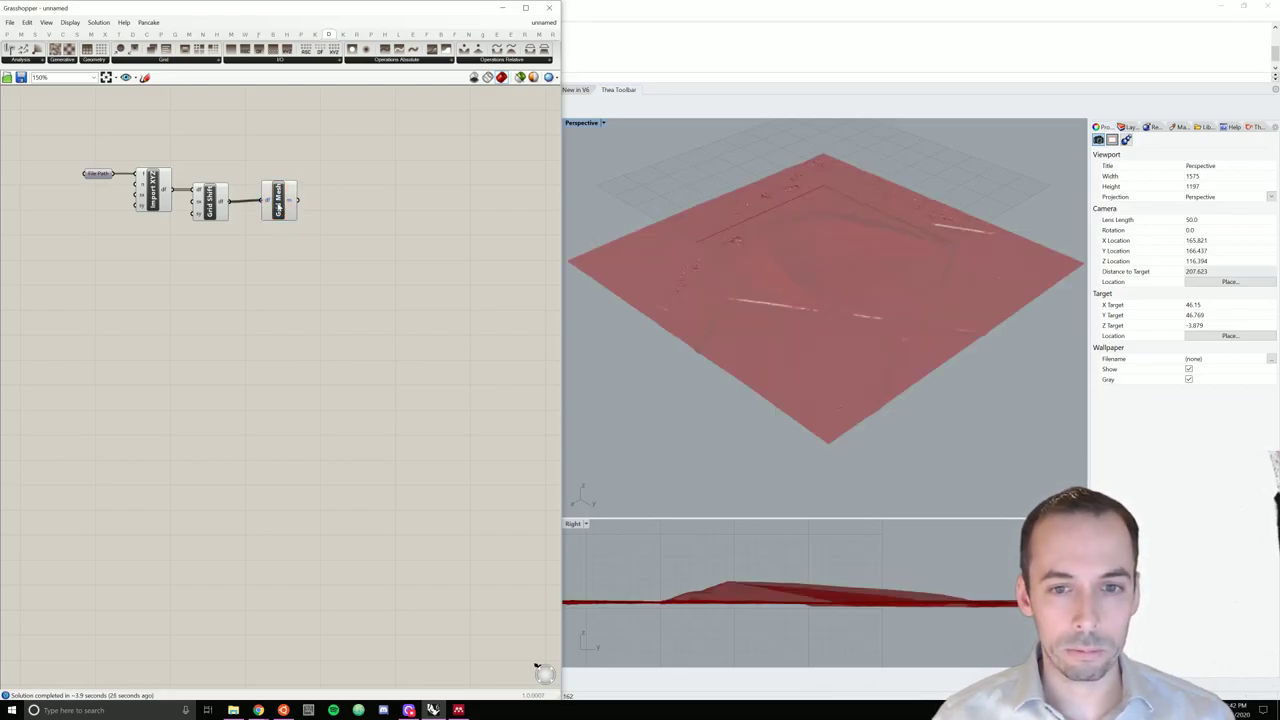
# - Add a Custom Preview component fed by Grid Mesh's output
pyautogui.click(274, 200)
pyautogui.click(420, 300)
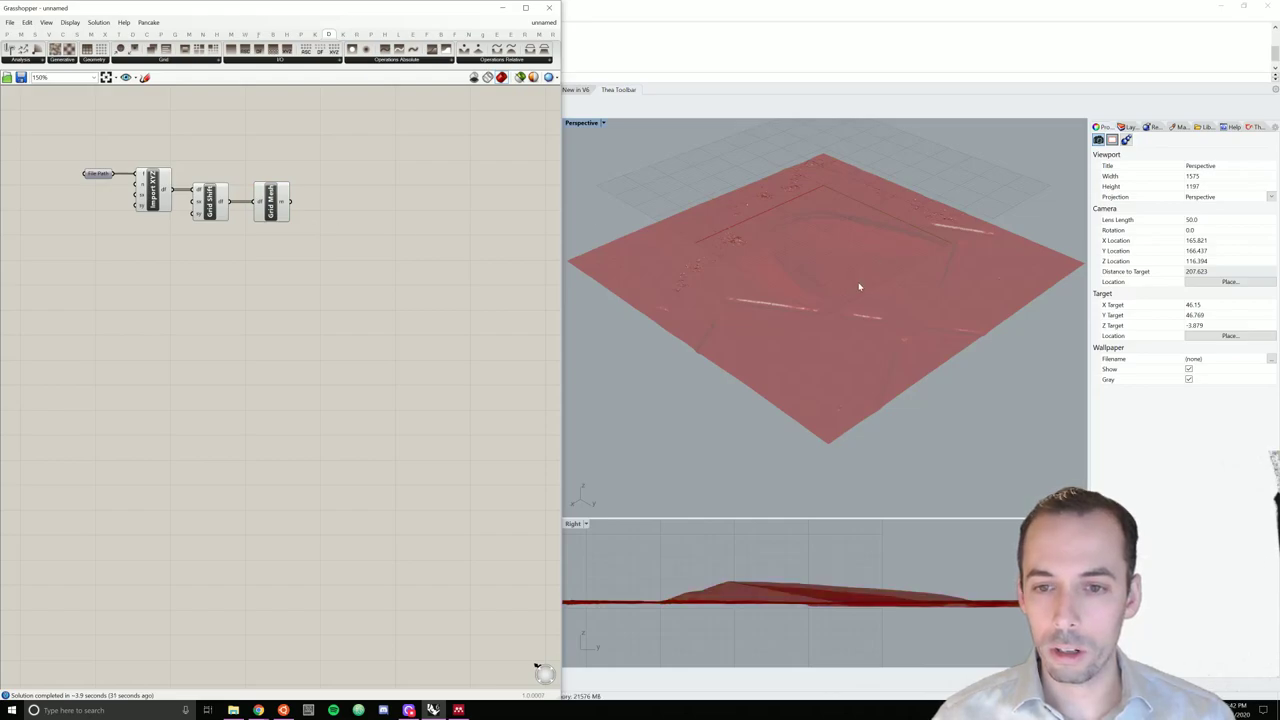
pyautogui.moveTo(857, 286)
pyautogui.mouseDown(button='right')
pyautogui.moveTo(880, 266)
pyautogui.moveTo(858, 282)
pyautogui.mouseUp(button='right')
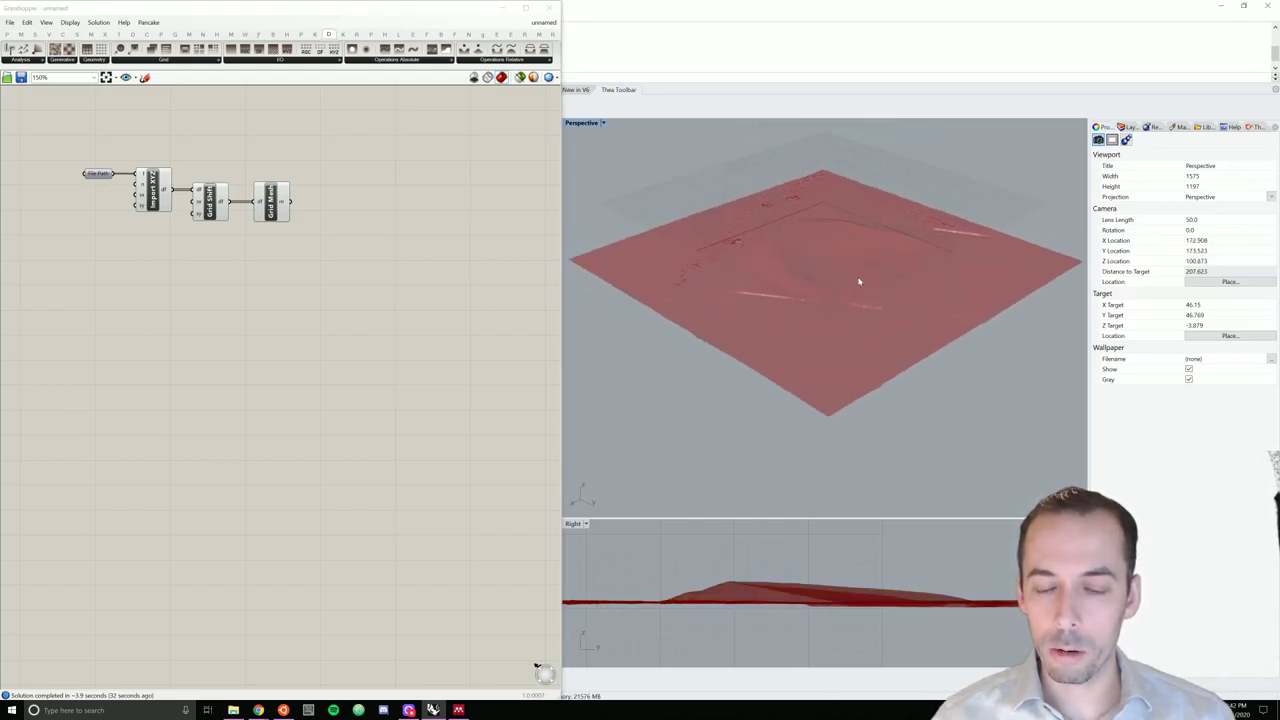
pyautogui.doubleClick(334, 210)
pyautogui.write('custom p')
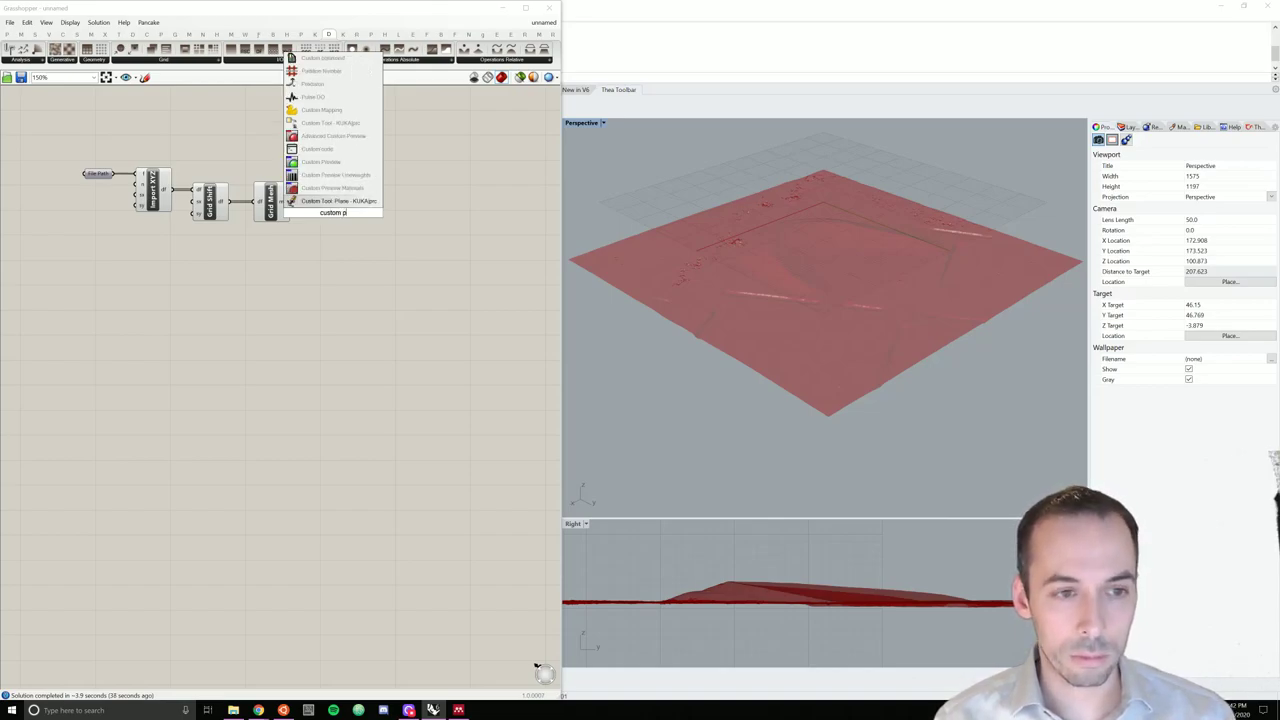
pyautogui.press('Up')
pyautogui.press('Up')
pyautogui.press('Return')
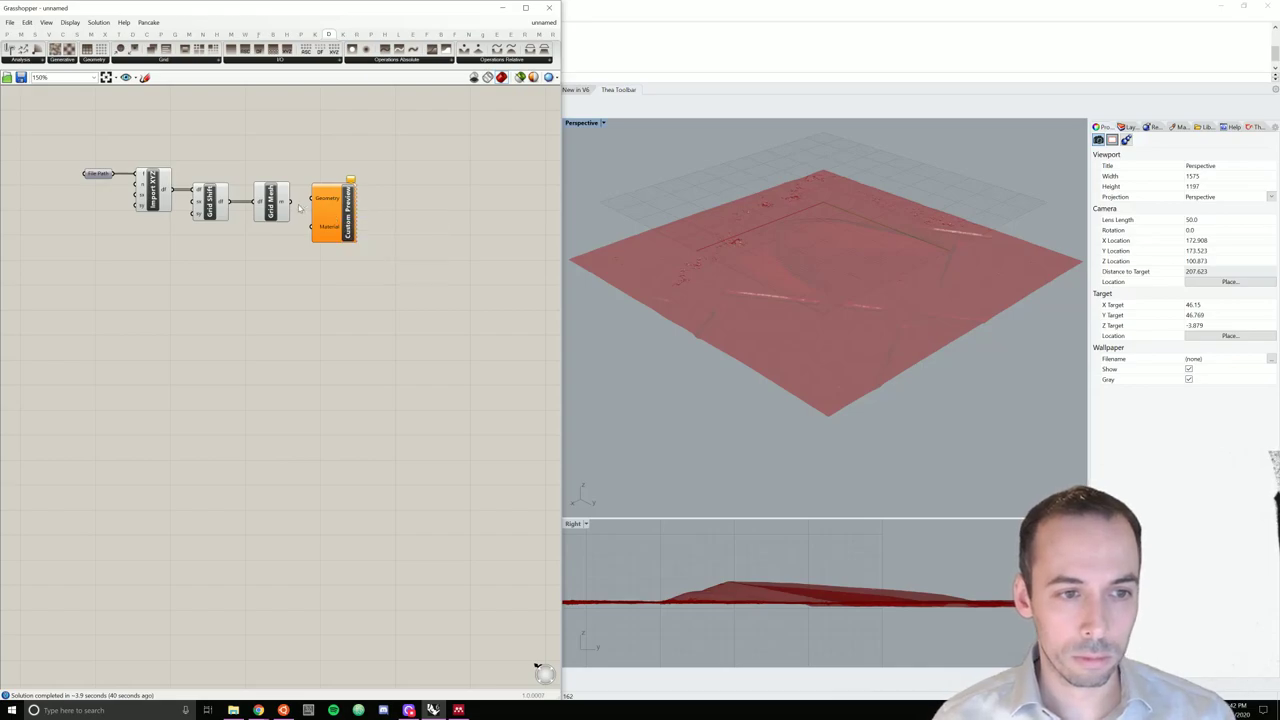
pyautogui.moveTo(289, 205); pyautogui.dragTo(358, 213)
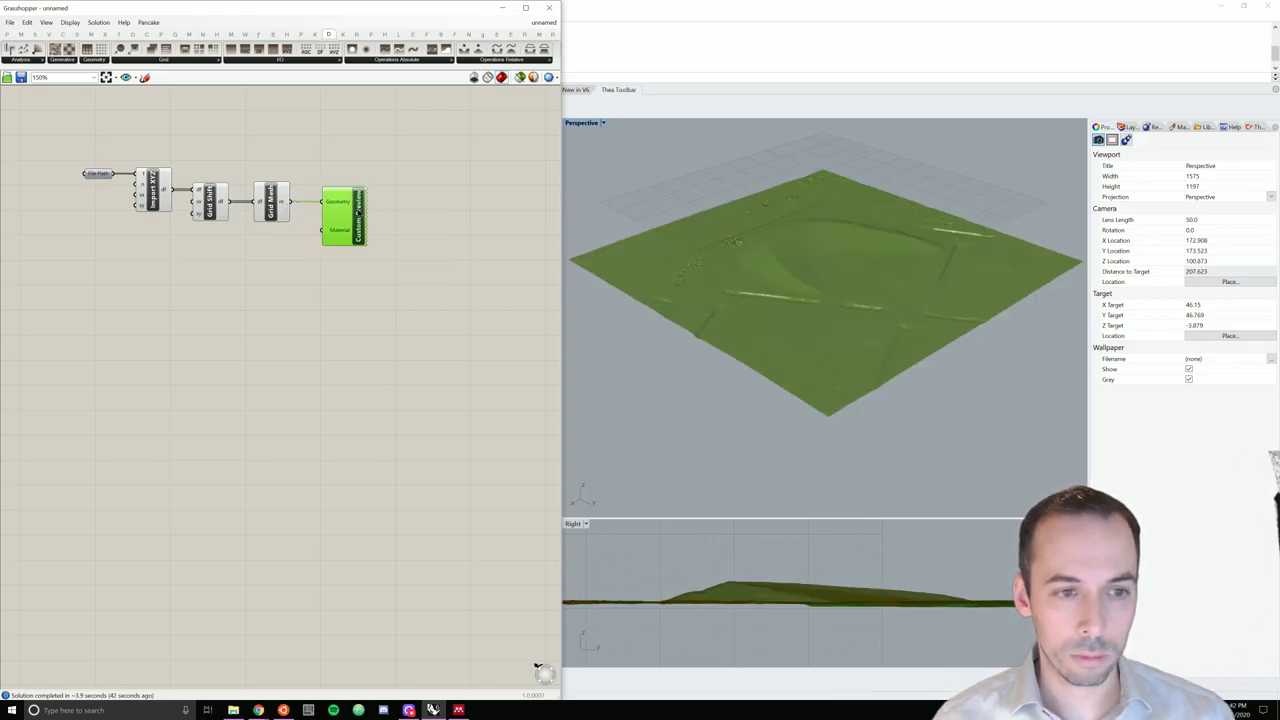
# - Turn off preview on Import XYZ, Grid Shift and Grid Mesh
pyautogui.moveTo(300, 250); pyautogui.dragTo(190, 167)
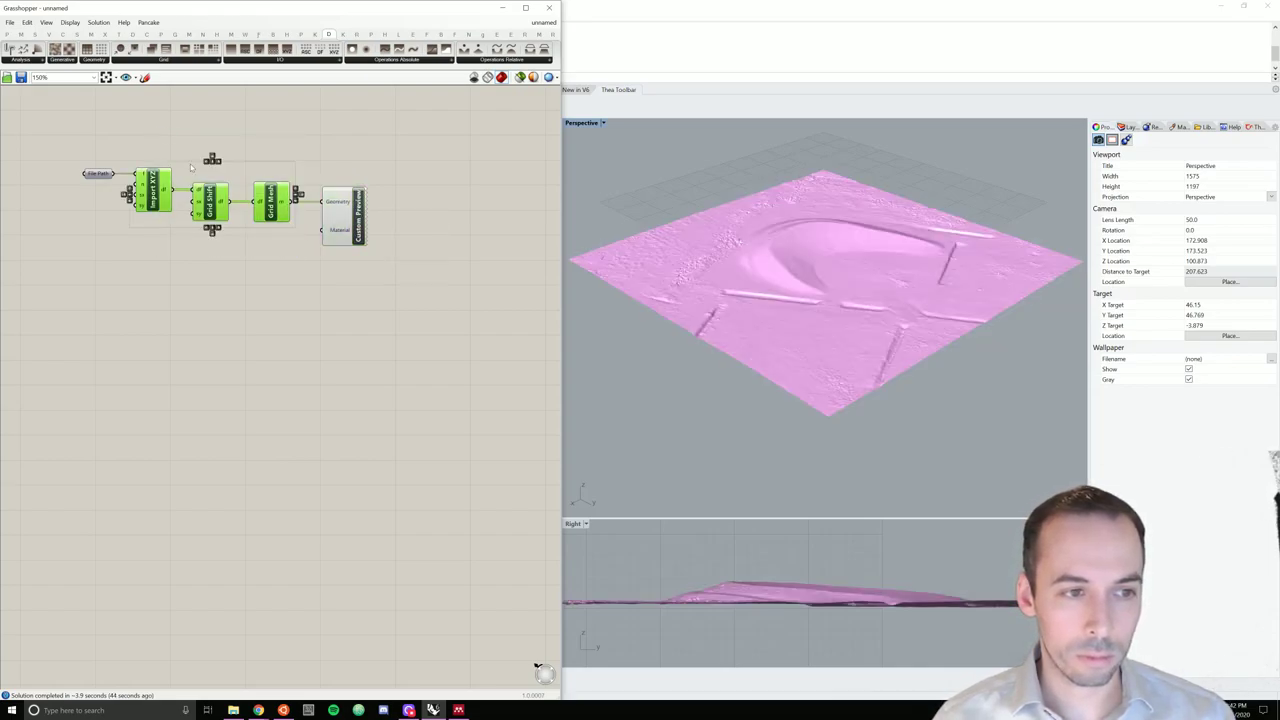
pyautogui.middleClick(226, 205)
pyautogui.click(246, 180)
pyautogui.click(270, 254)
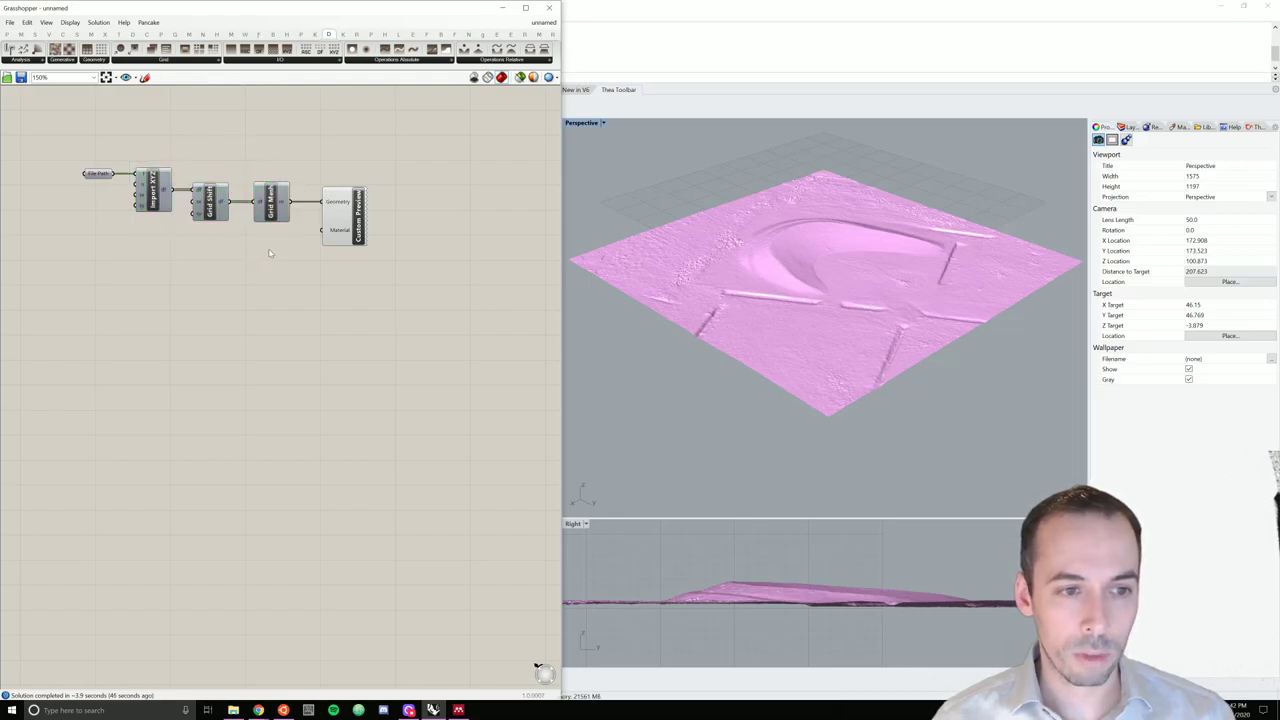
# - Add a Colour Swatch wired into Custom Preview's Material so the terrain renders white
pyautogui.doubleClick(270, 254)
pyautogui.write('custom')
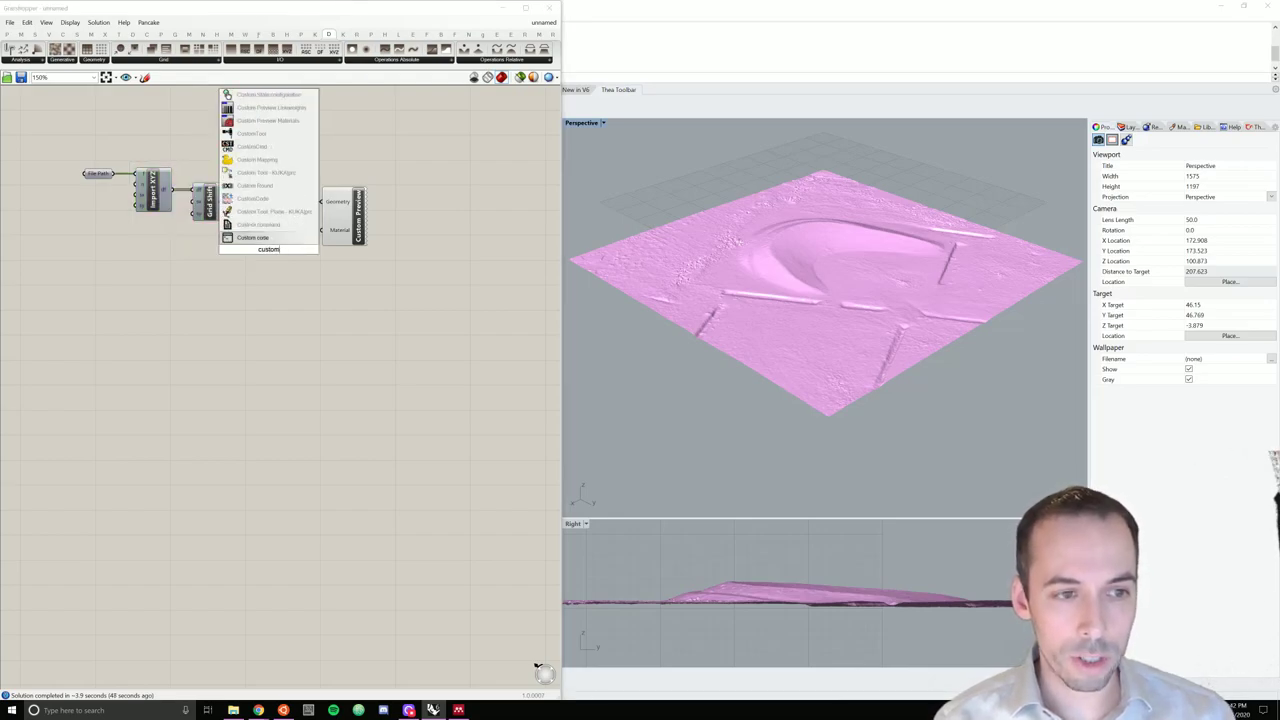
pyautogui.write(' mat')
pyautogui.press('BackSpace')
pyautogui.press('BackSpace')
pyautogui.press('BackSpace')
pyautogui.press('BackSpace')
pyautogui.press('BackSpace')
pyautogui.press('BackSpace')
pyautogui.press('BackSpace')
pyautogui.press('BackSpace')
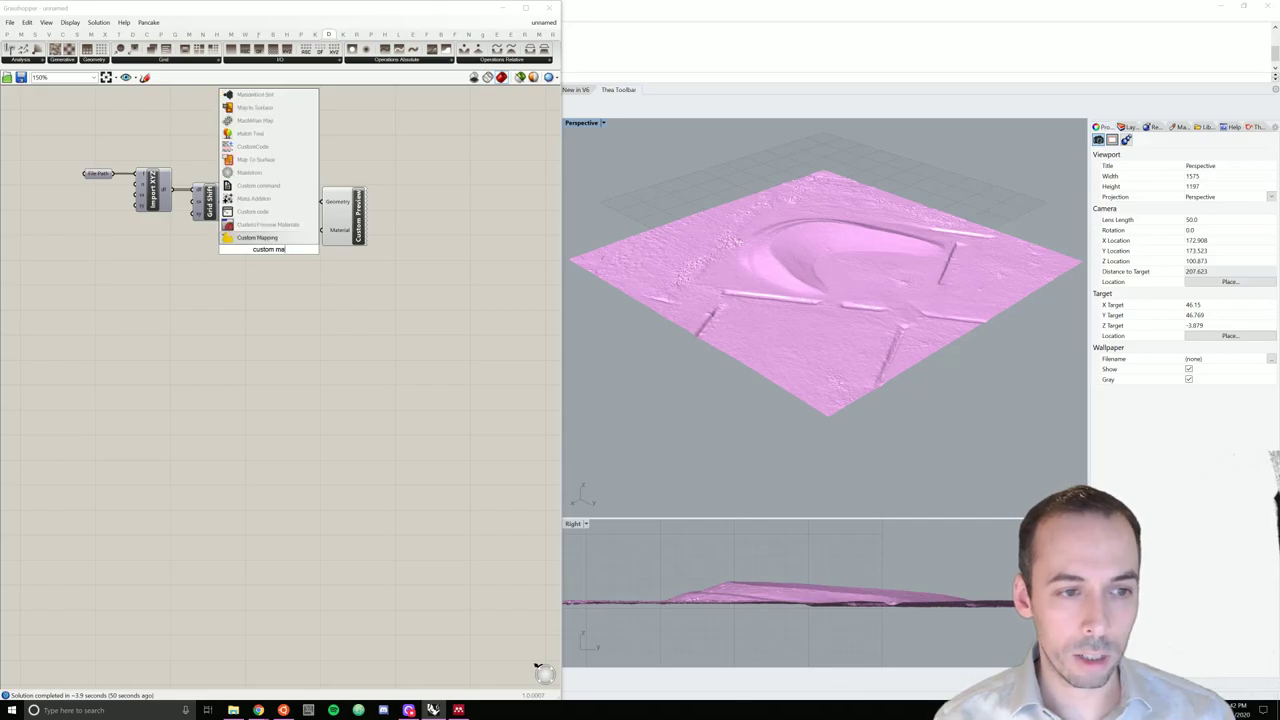
pyautogui.press('BackSpace')
pyautogui.write('olor')
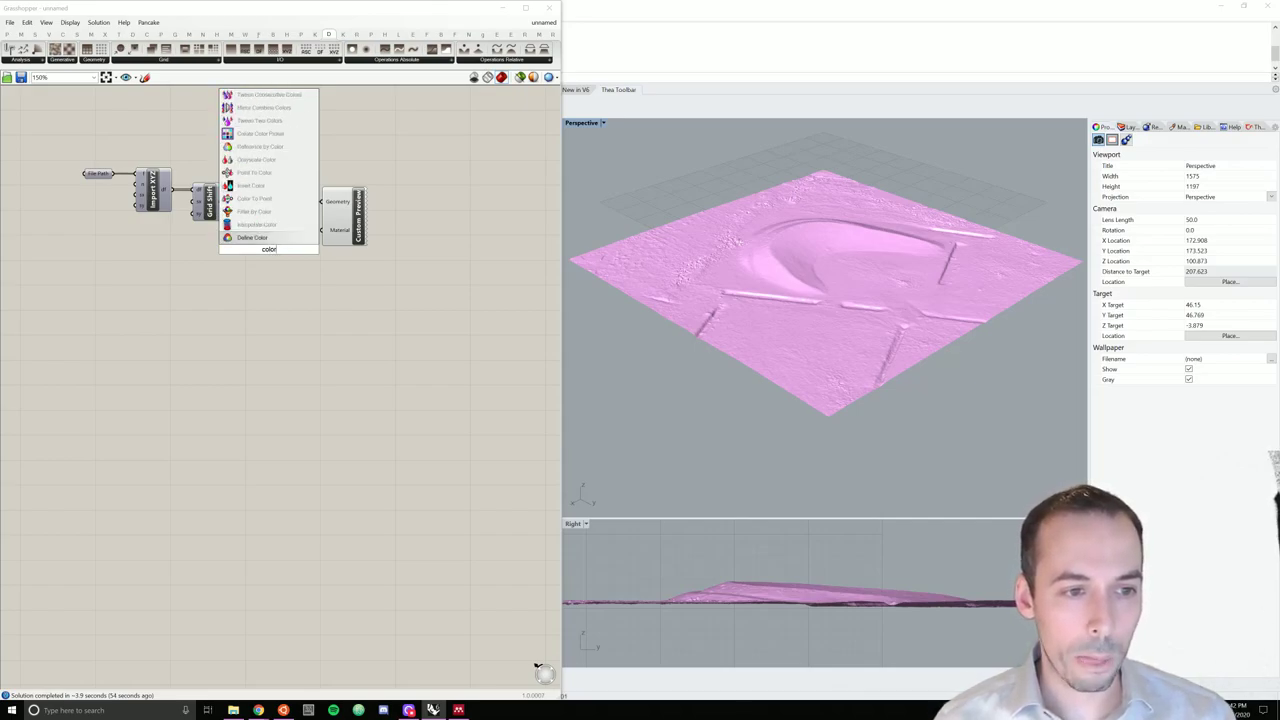
pyautogui.press('BackSpace')
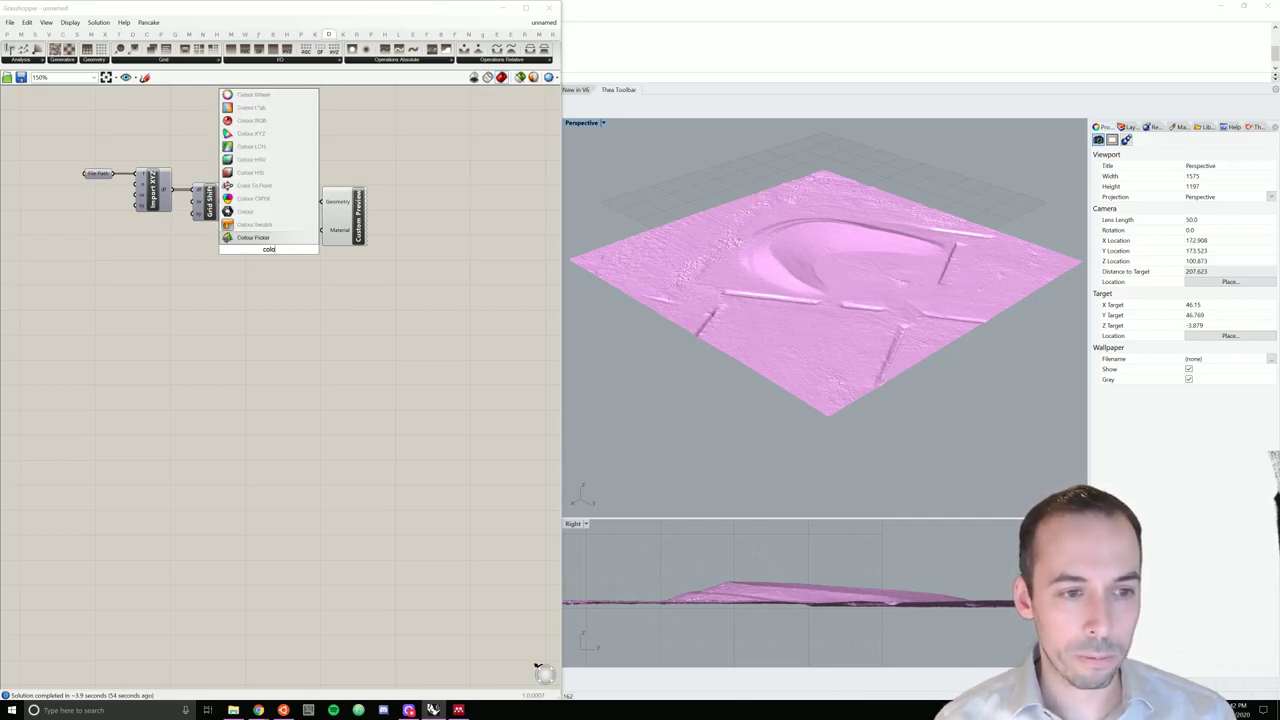
pyautogui.click(248, 226)
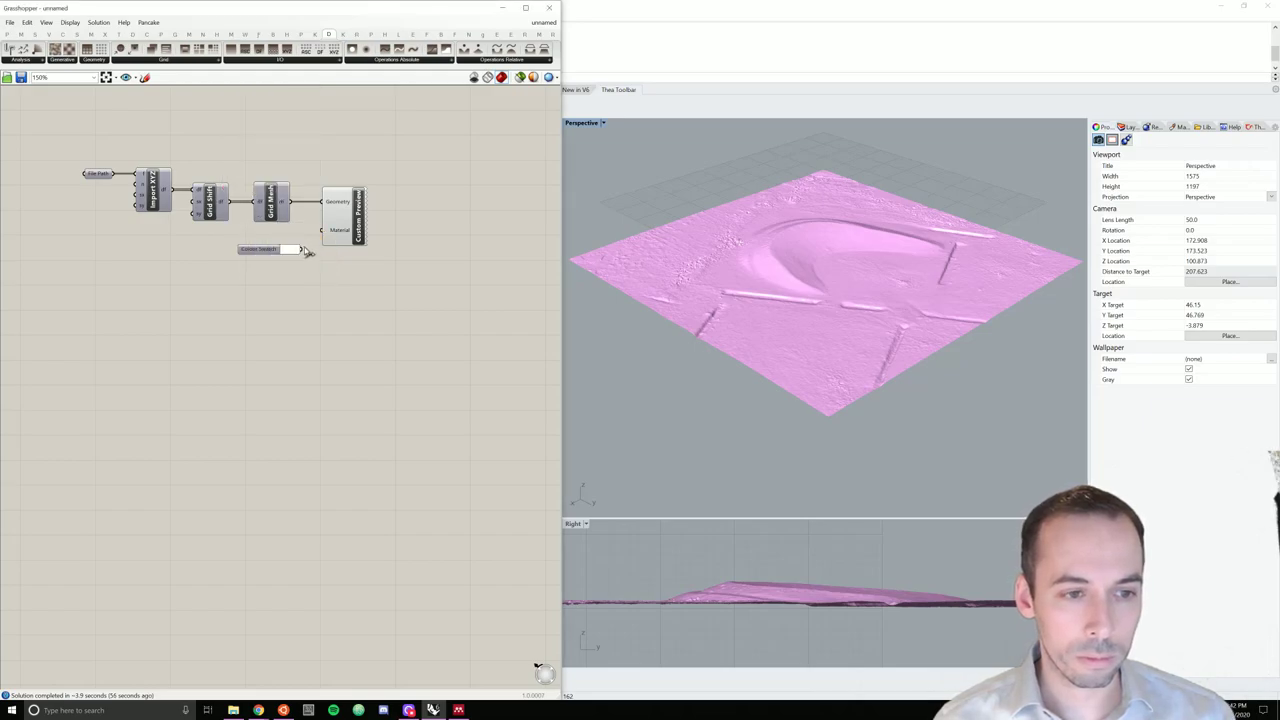
pyautogui.moveTo(301, 249); pyautogui.dragTo(263, 236)
pyautogui.click(281, 286)
pyautogui.moveTo(817, 239)
pyautogui.mouseDown(button='right')
pyautogui.moveTo(814, 249)
pyautogui.moveTo(831, 197)
pyautogui.moveTo(823, 239)
pyautogui.moveTo(814, 229)
pyautogui.mouseUp(button='right')
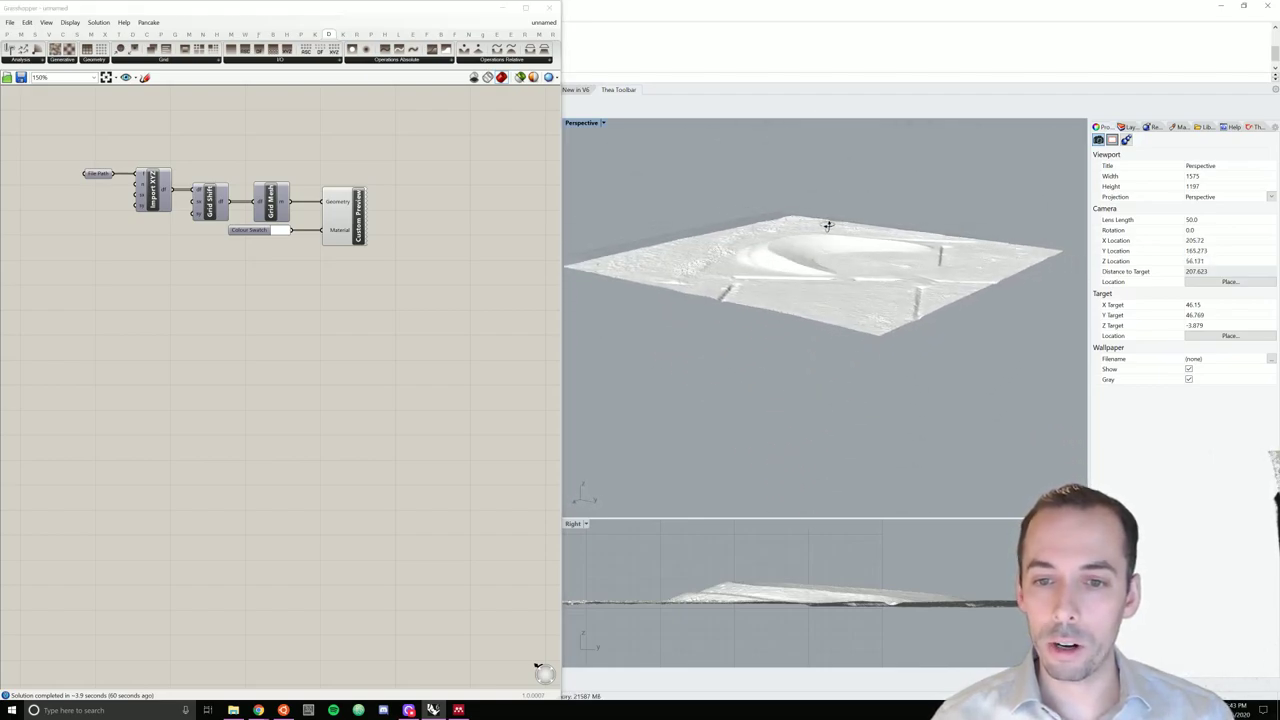
pyautogui.moveTo(827, 226); pyautogui.dragTo(846, 251, button='right')
# - Group all the components with Ctrl+G and name the group 'Import xyz point cloud'
pyautogui.moveTo(82, 125); pyautogui.dragTo(415, 292)
pyautogui.hotkey('ctrl', 'g')
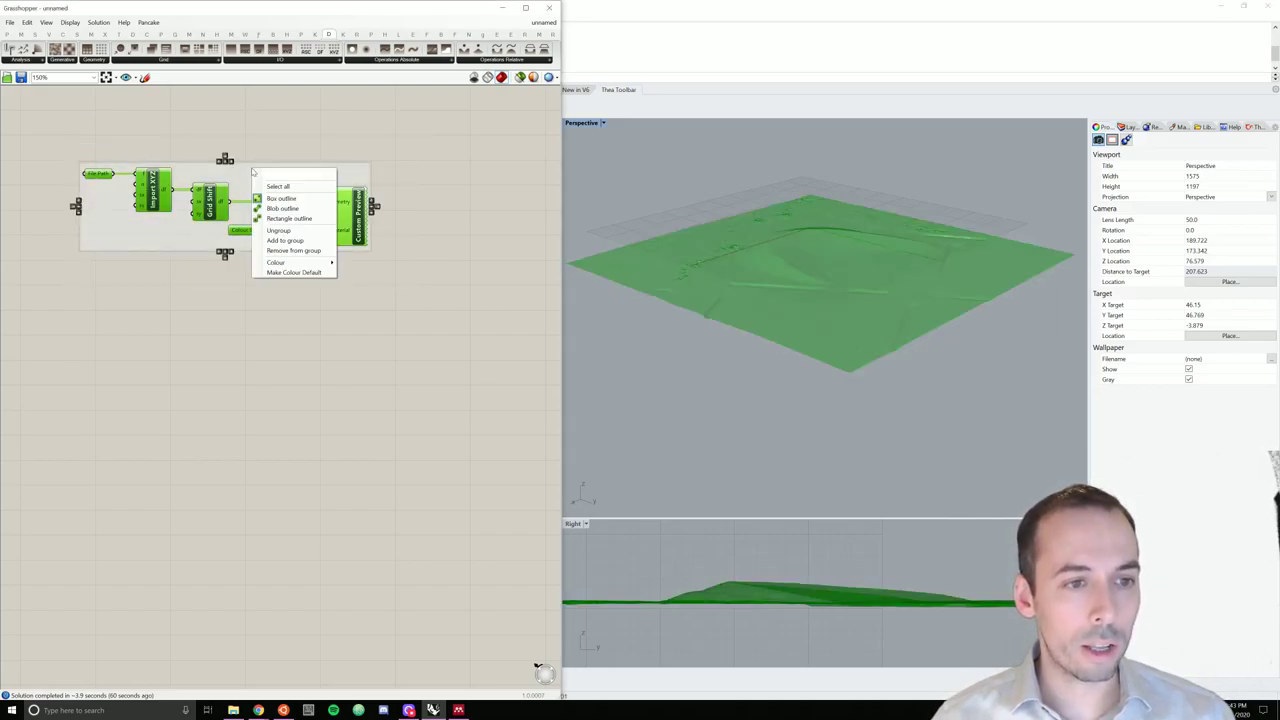
pyautogui.rightClick(254, 172)
pyautogui.write('Import xyz')
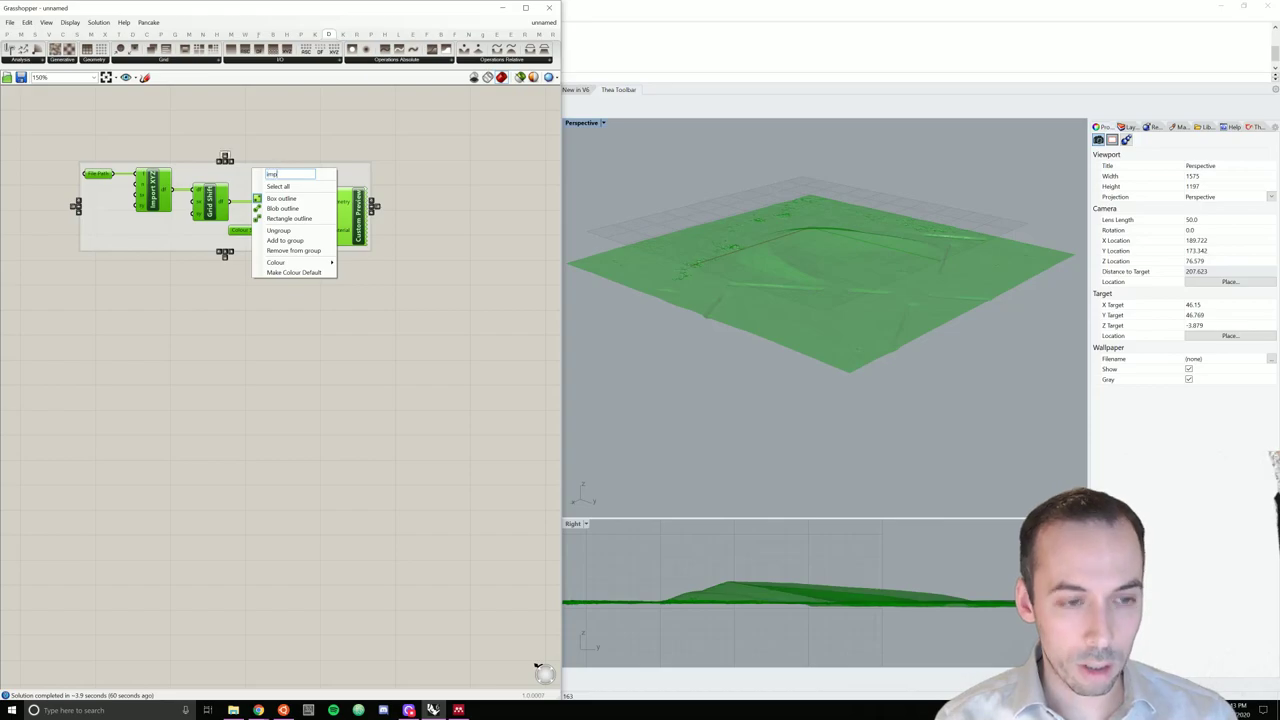
pyautogui.write(' poin')
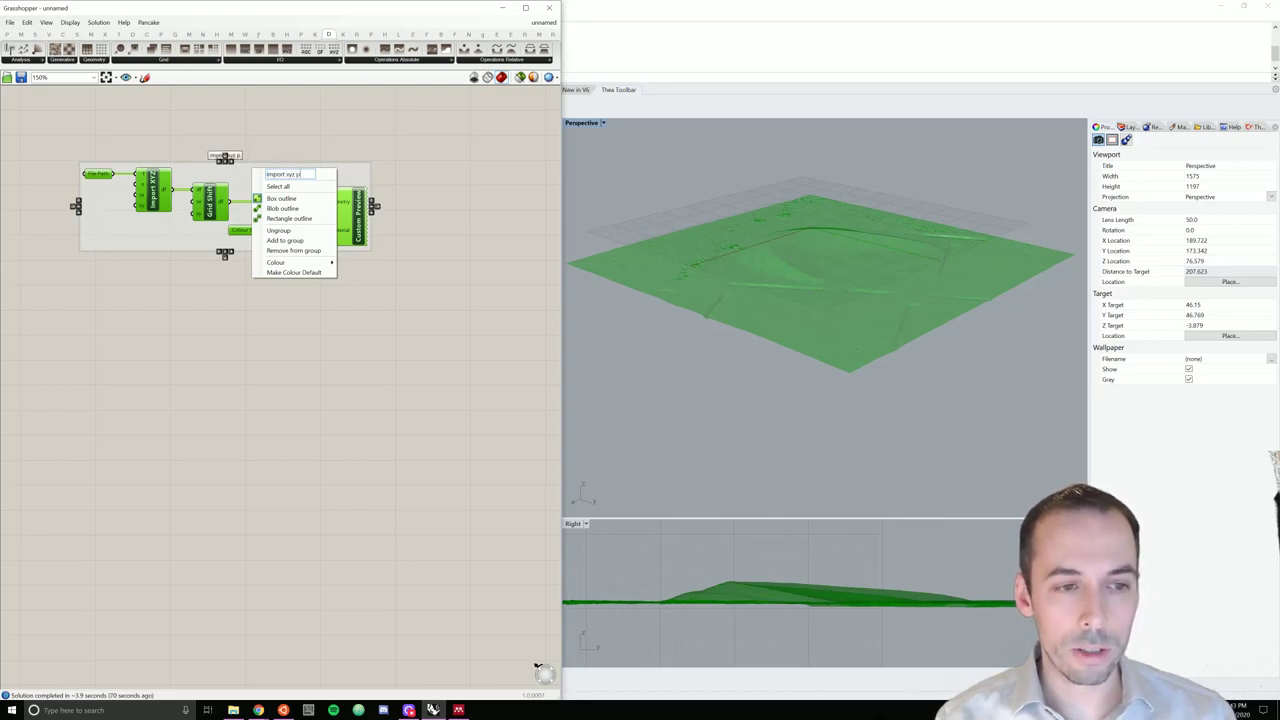
pyautogui.write('t cloud')
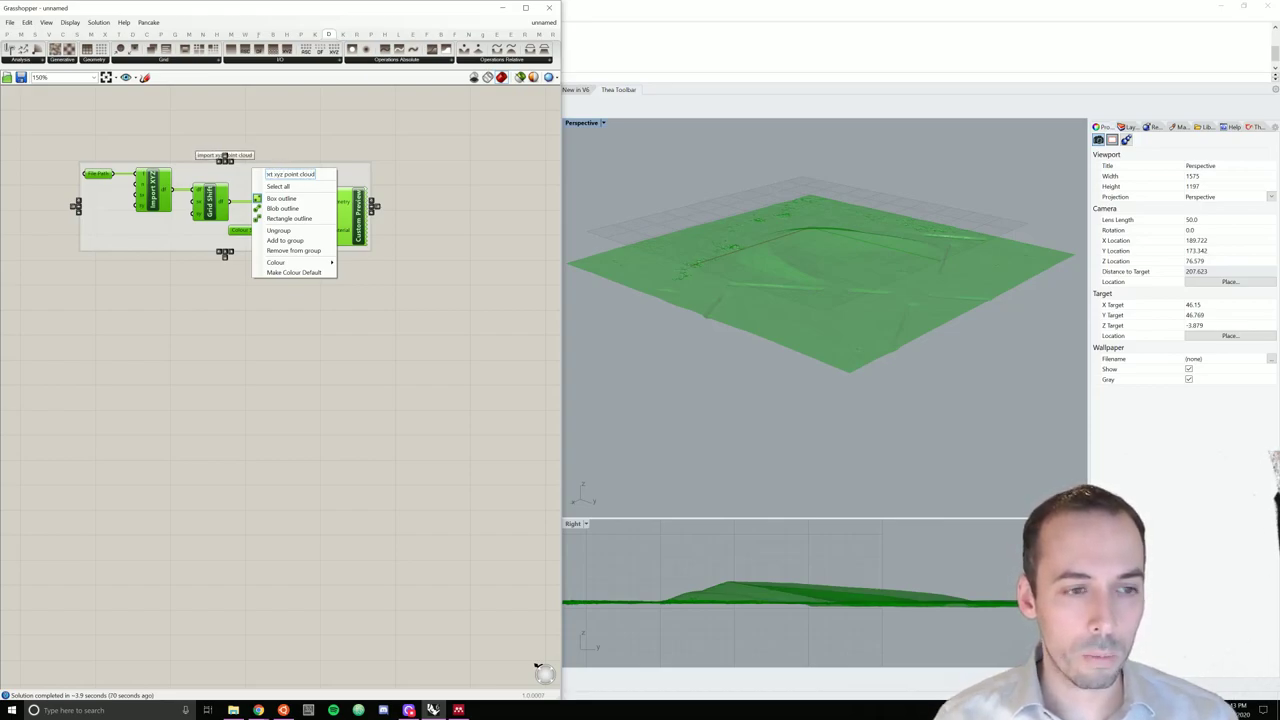
pyautogui.click(430, 202)
pyautogui.scroll(-2, 432, 204)
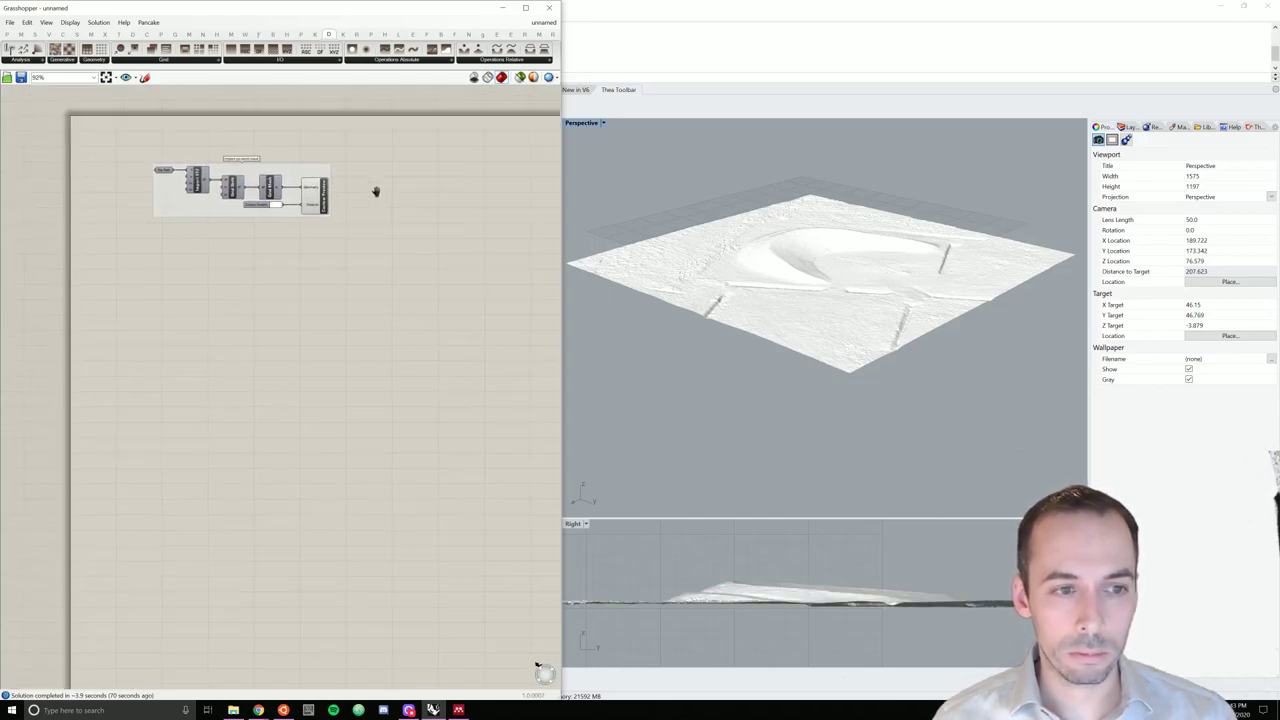
pyautogui.moveTo(277, 208); pyautogui.dragTo(317, 230, button='right')
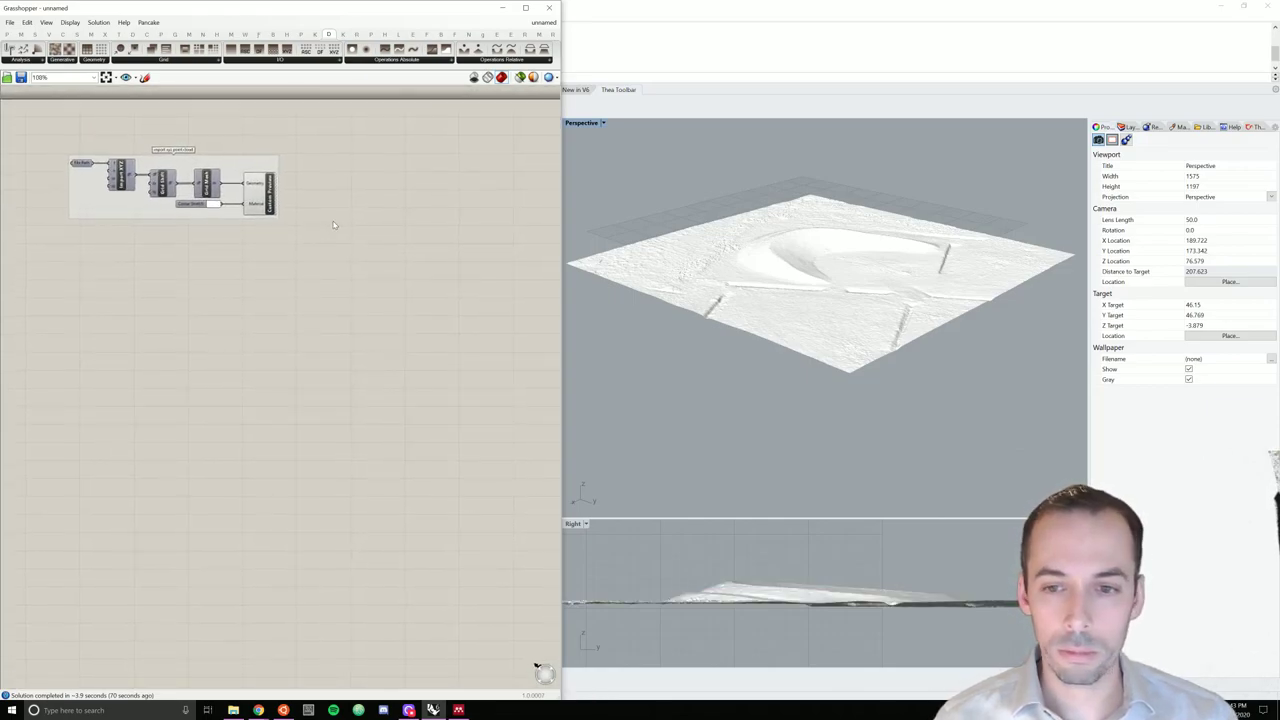
# - Switch to the Bison tab, browse the Mesh Import and Mesh lists, then open Analysis
pyautogui.scroll(1, 317, 230)
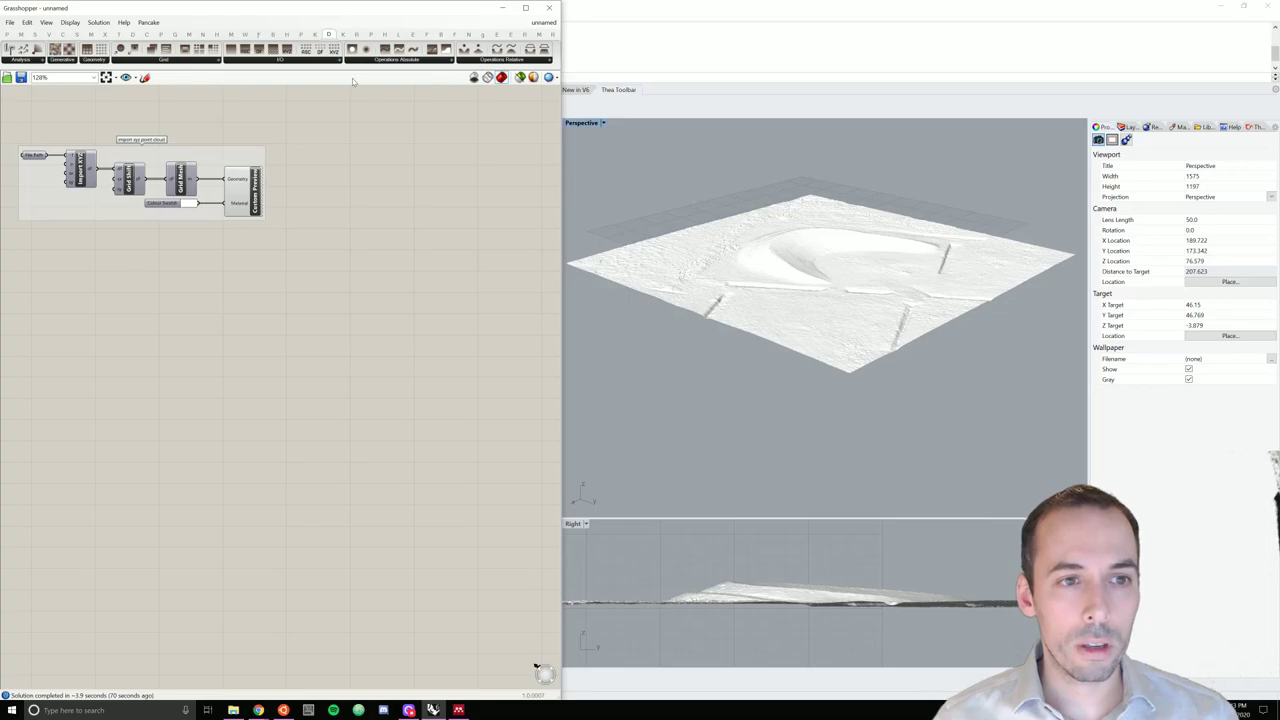
pyautogui.click(440, 34)
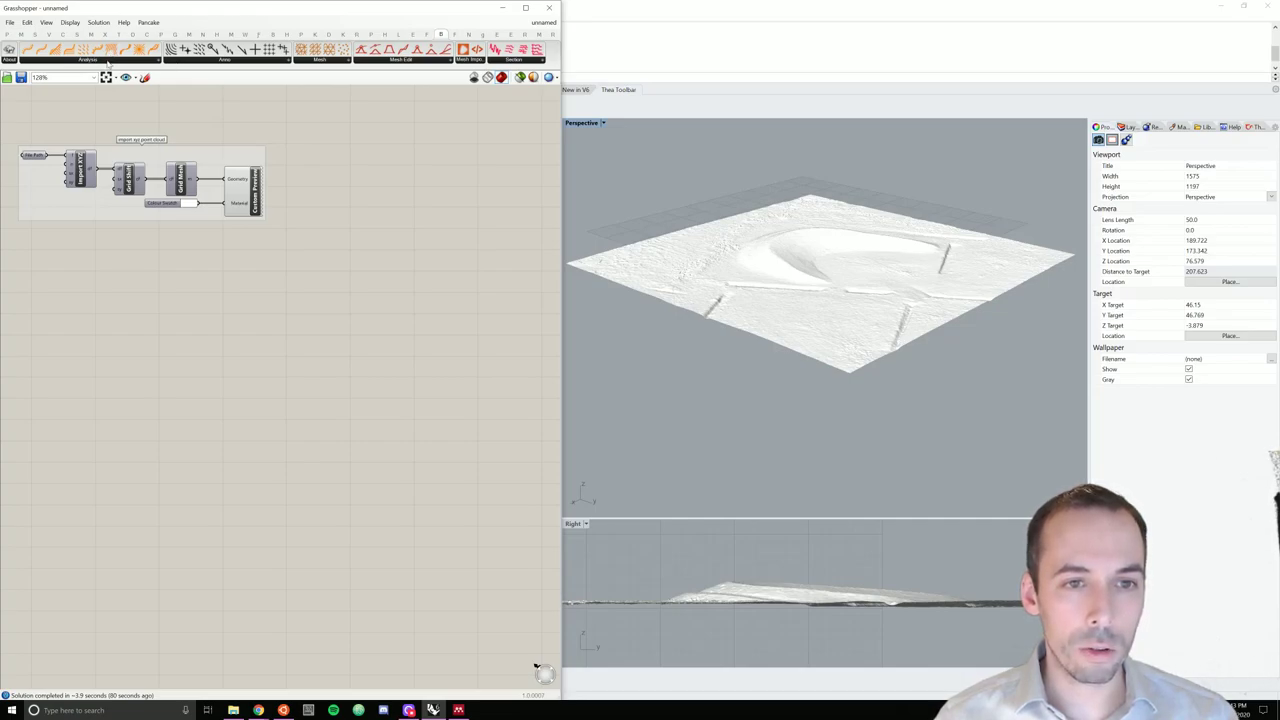
pyautogui.click(474, 60)
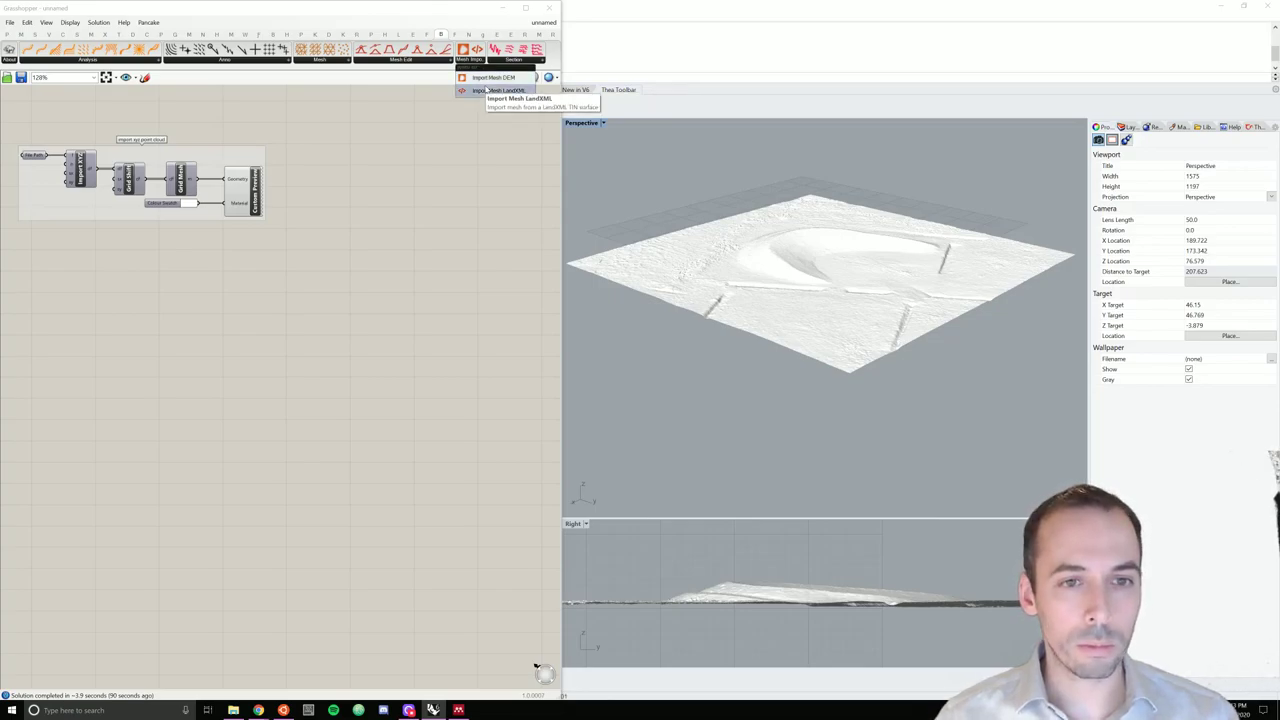
pyautogui.click(368, 146)
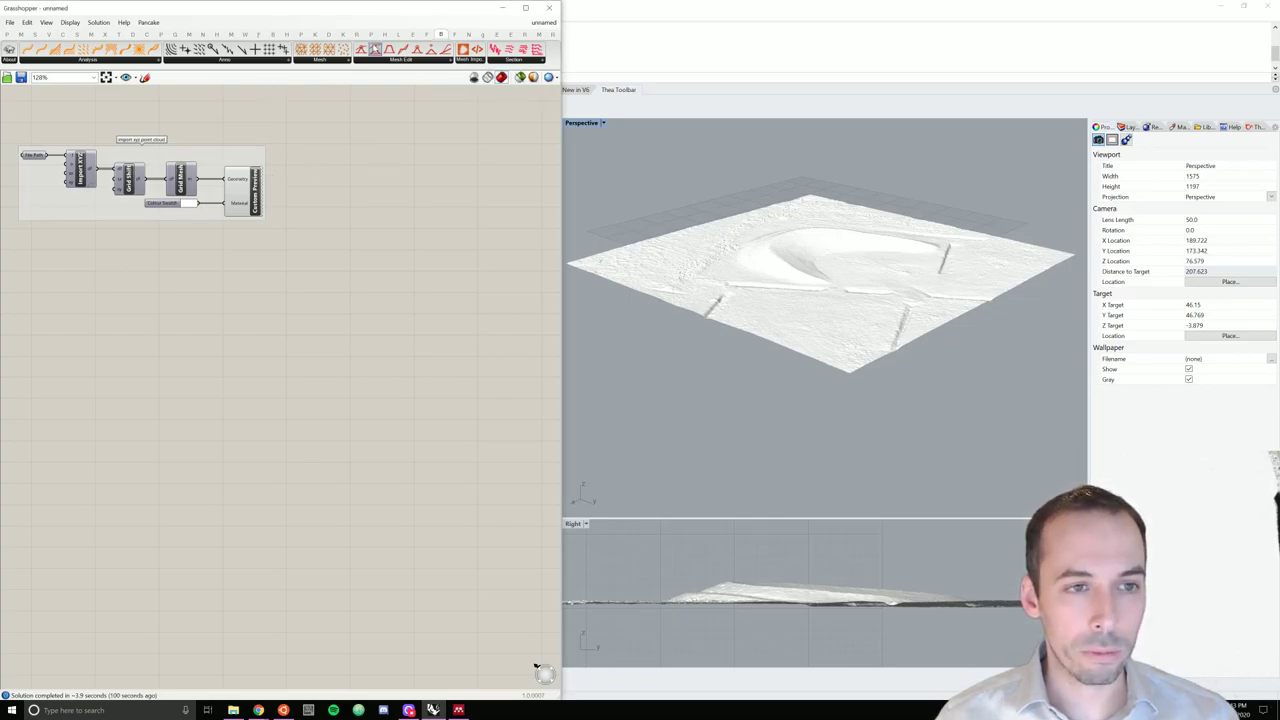
pyautogui.click(322, 61)
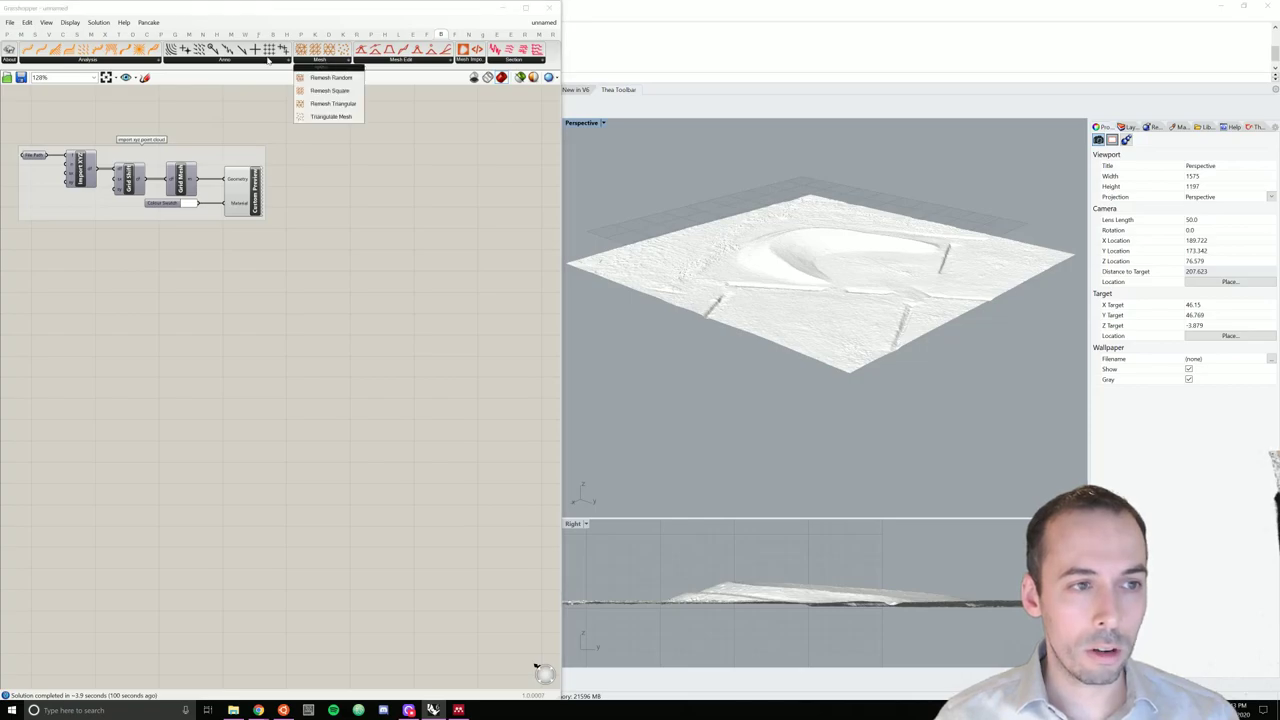
pyautogui.click(100, 61)
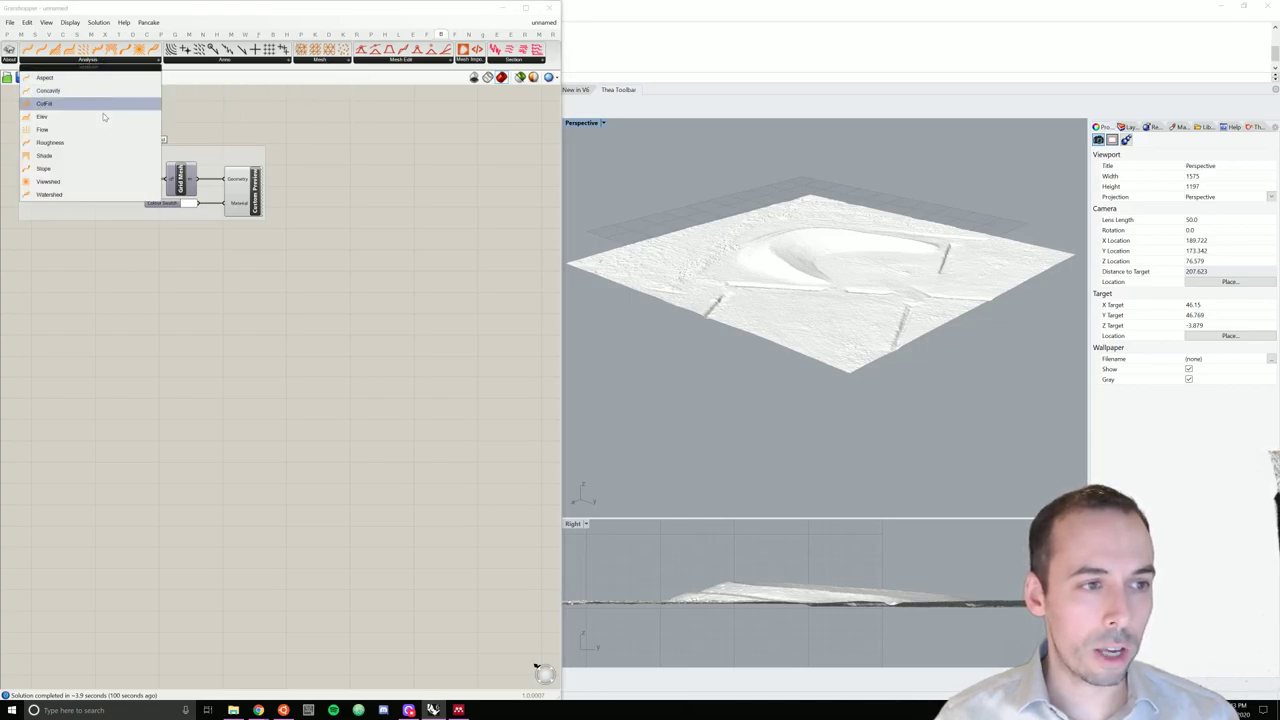
# - Place a Bison Flow component beside the grouped terrain chain, its Mesh input still unconnected
pyautogui.click(96, 130)
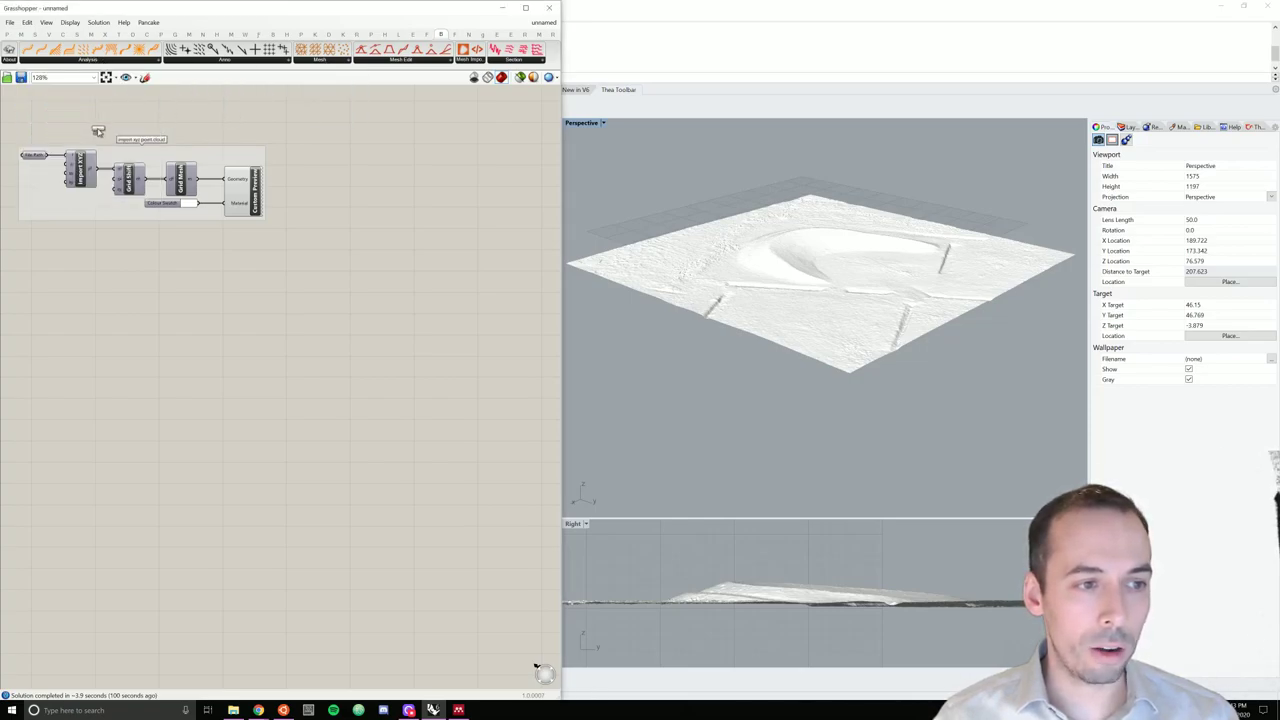
pyautogui.click(452, 179)
pyautogui.click(73, 61)
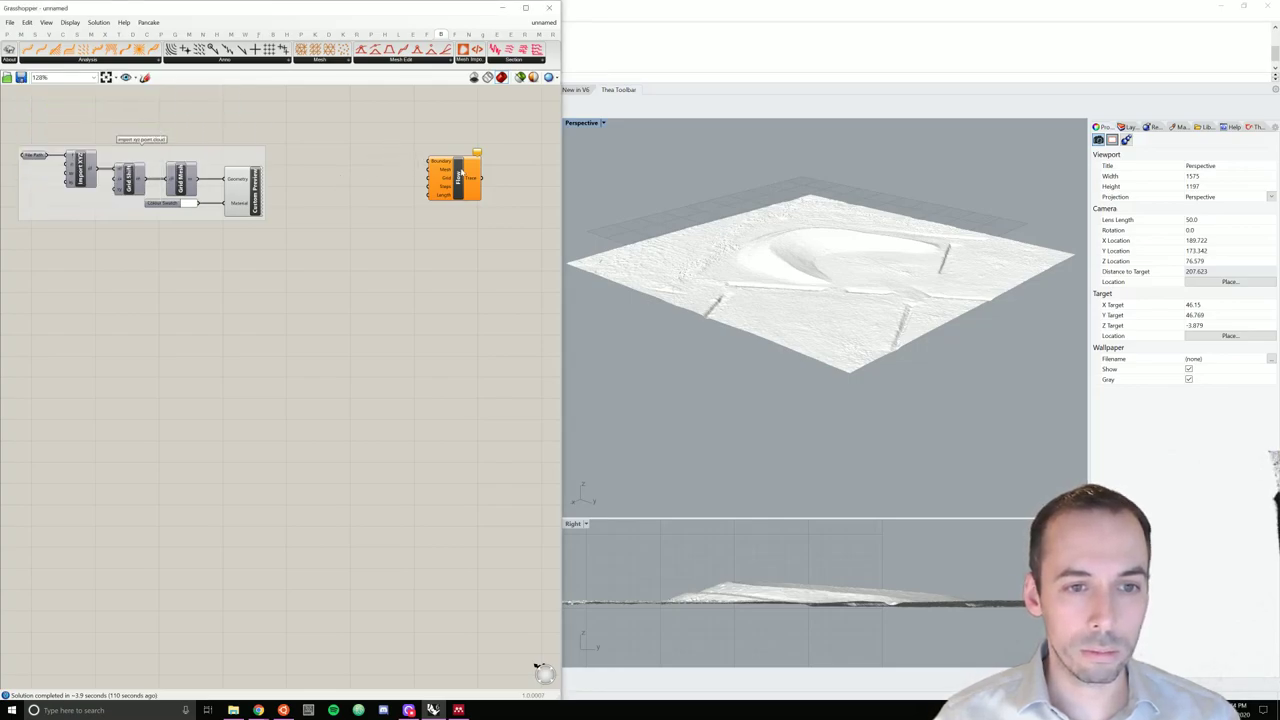
pyautogui.moveTo(464, 174); pyautogui.dragTo(496, 176)
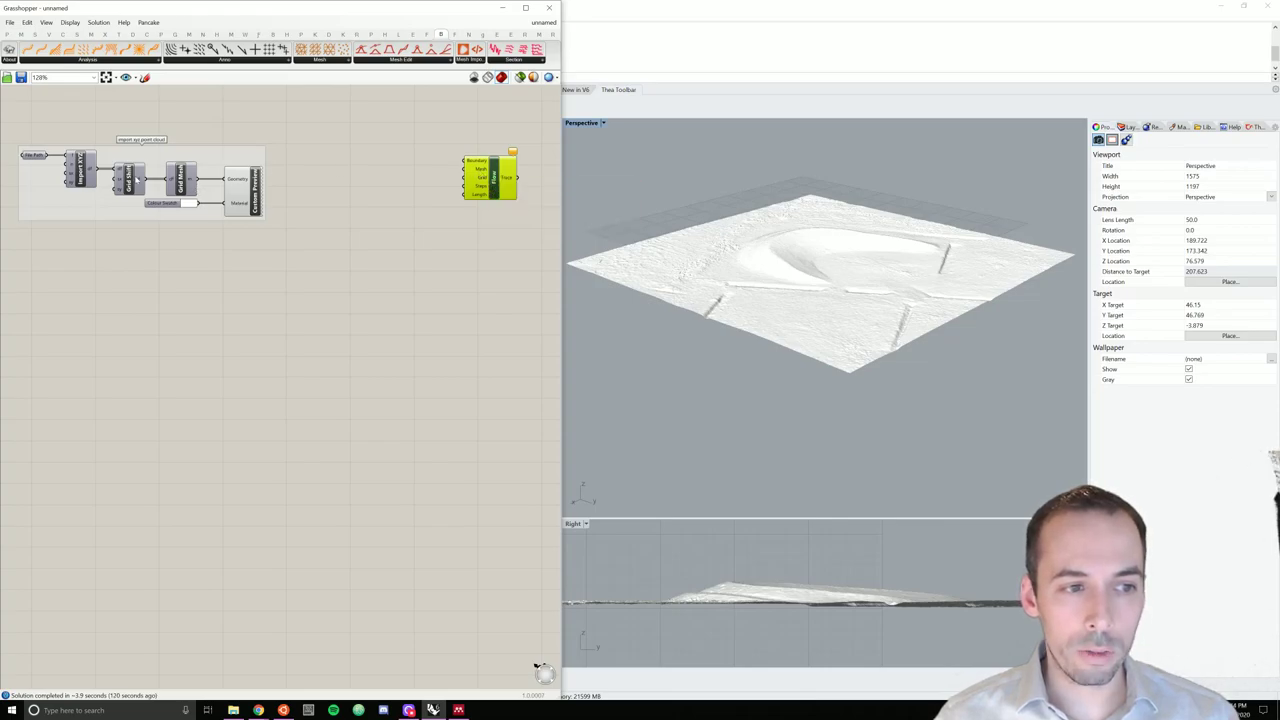
pyautogui.moveTo(482, 172)
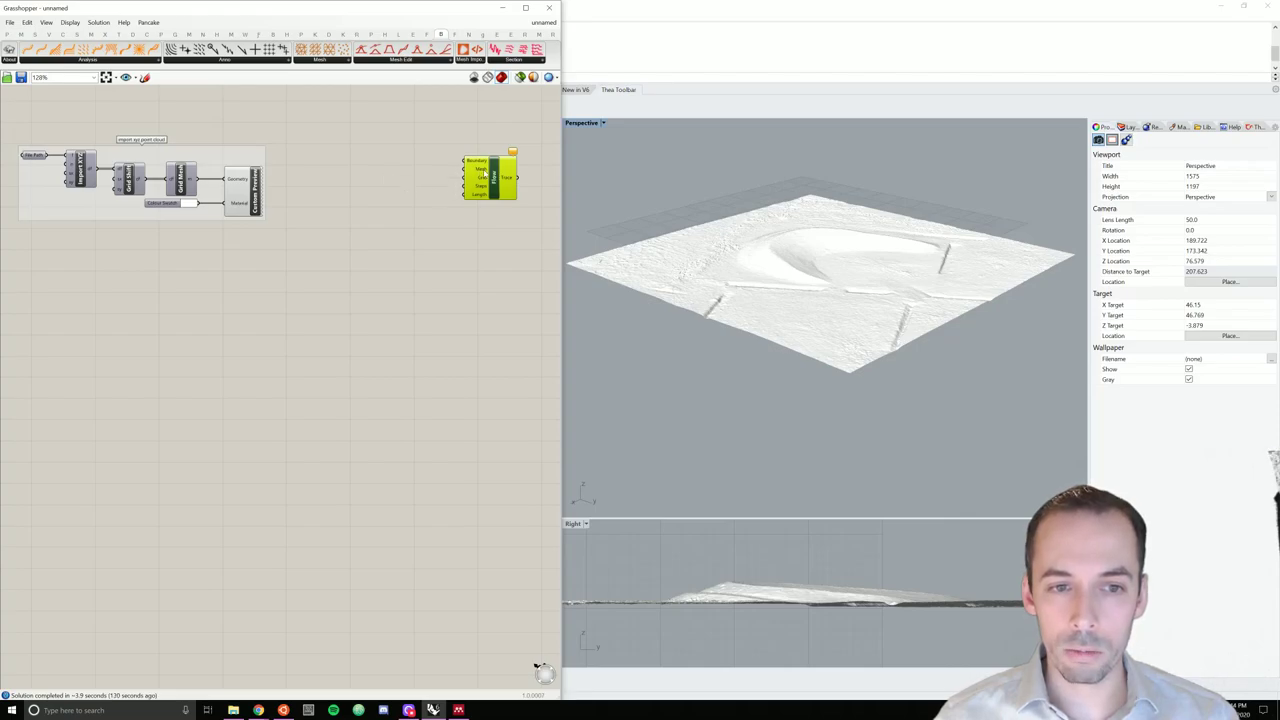
# - Add a Docofossor Grid Filter component and wire the Grid Mesh output into its input
pyautogui.doubleClick(420, 186)
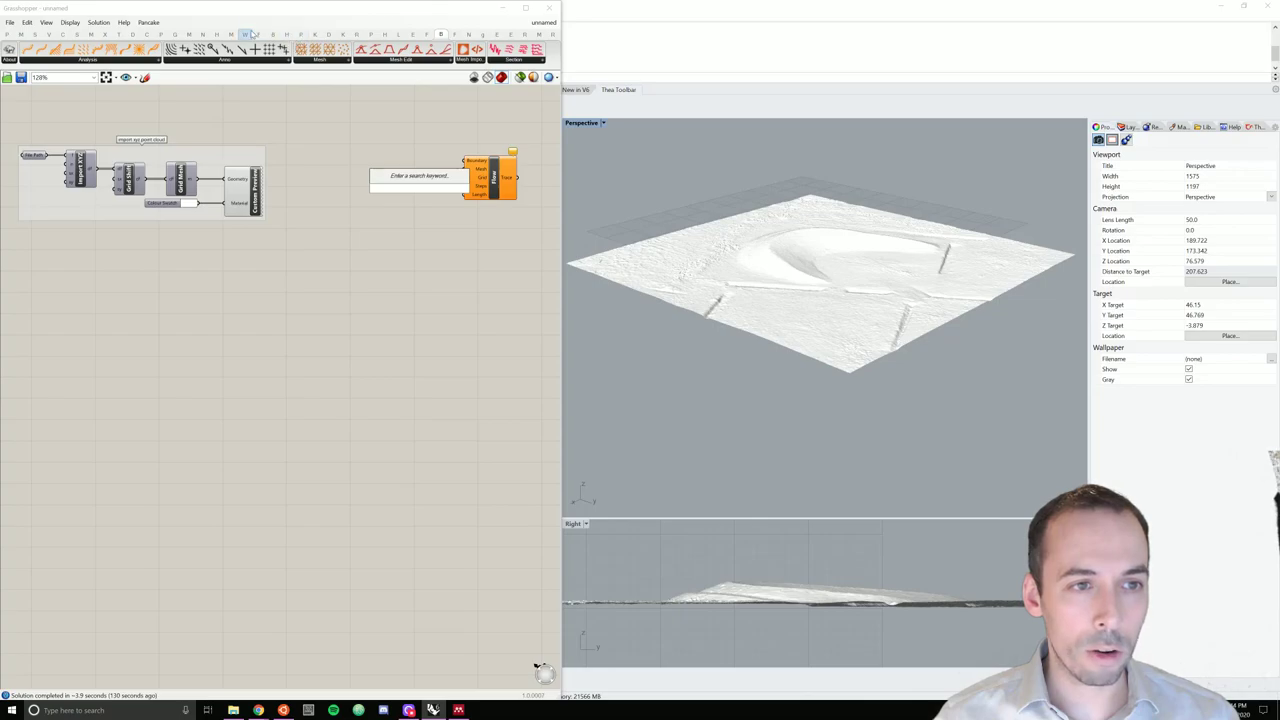
pyautogui.click(333, 35)
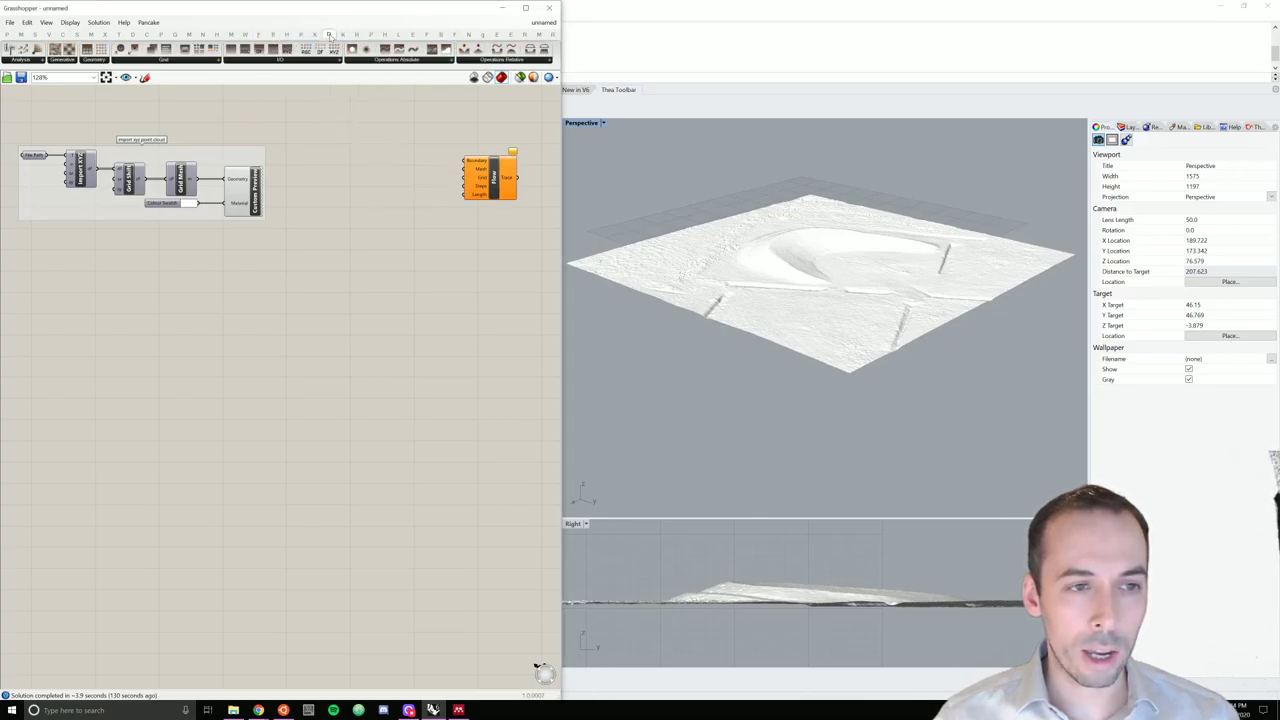
pyautogui.click(167, 61)
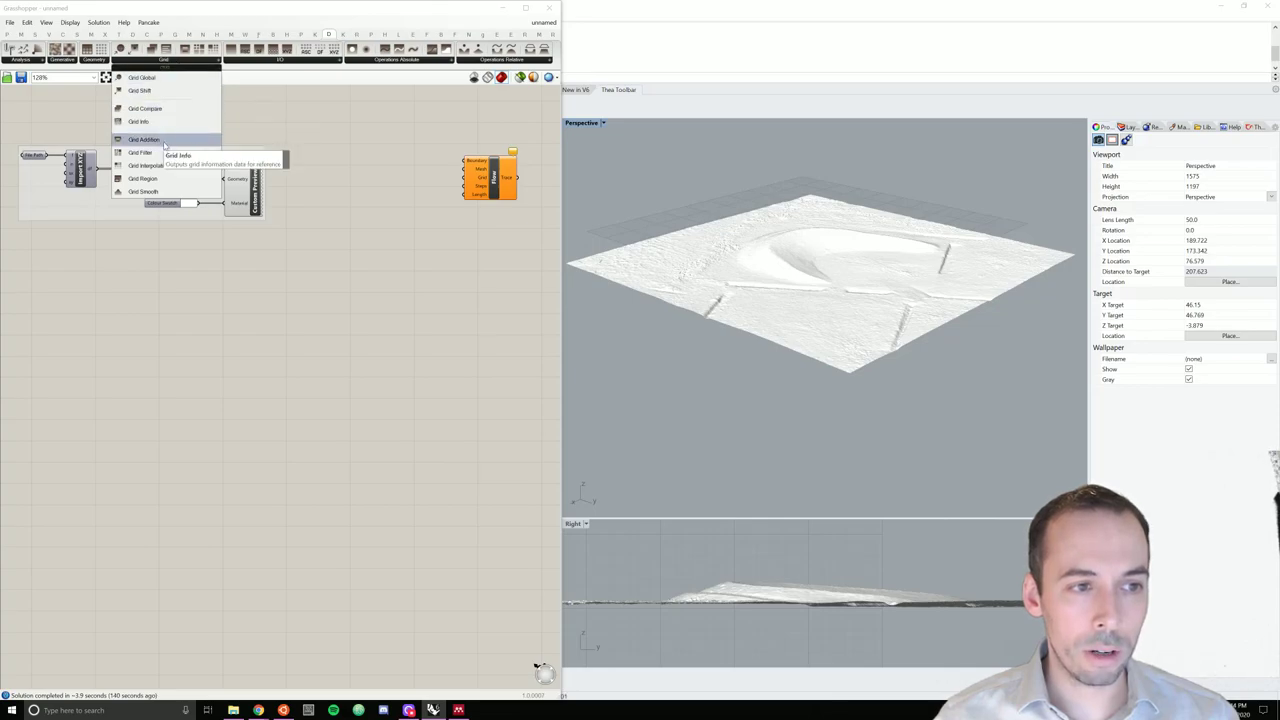
pyautogui.click(166, 152)
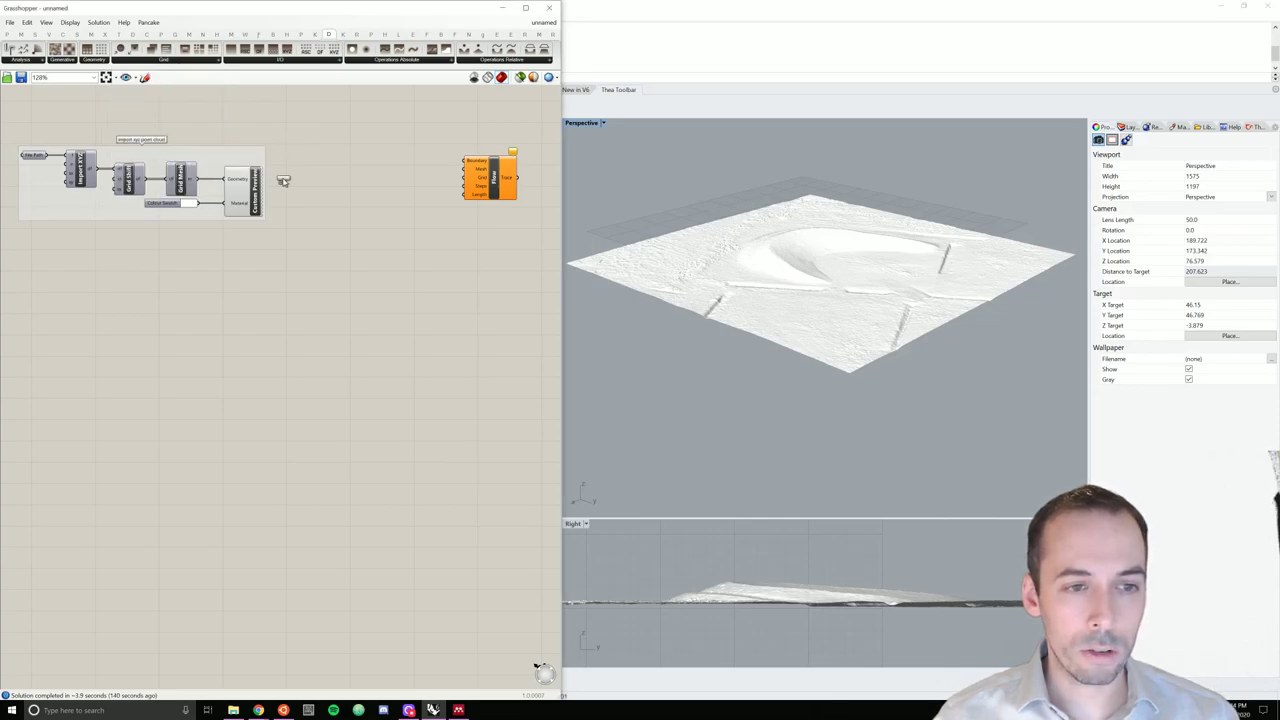
pyautogui.click(366, 175)
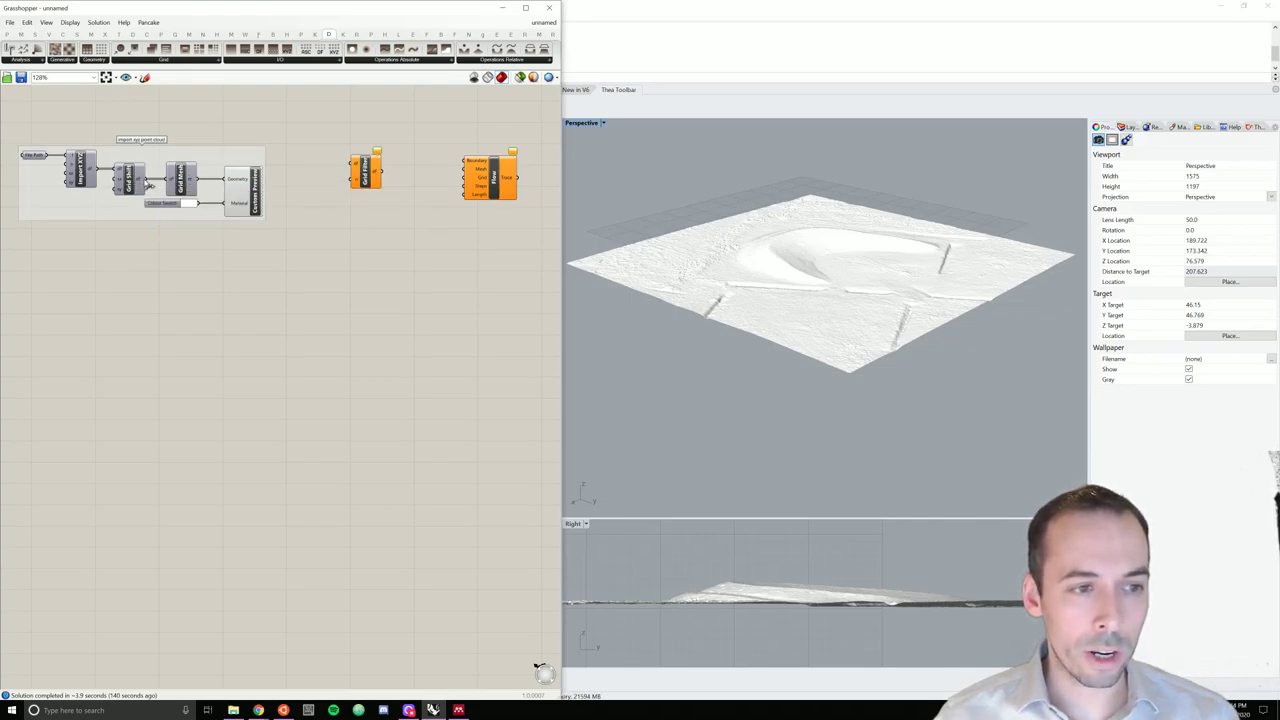
pyautogui.moveTo(196, 178); pyautogui.dragTo(354, 164)
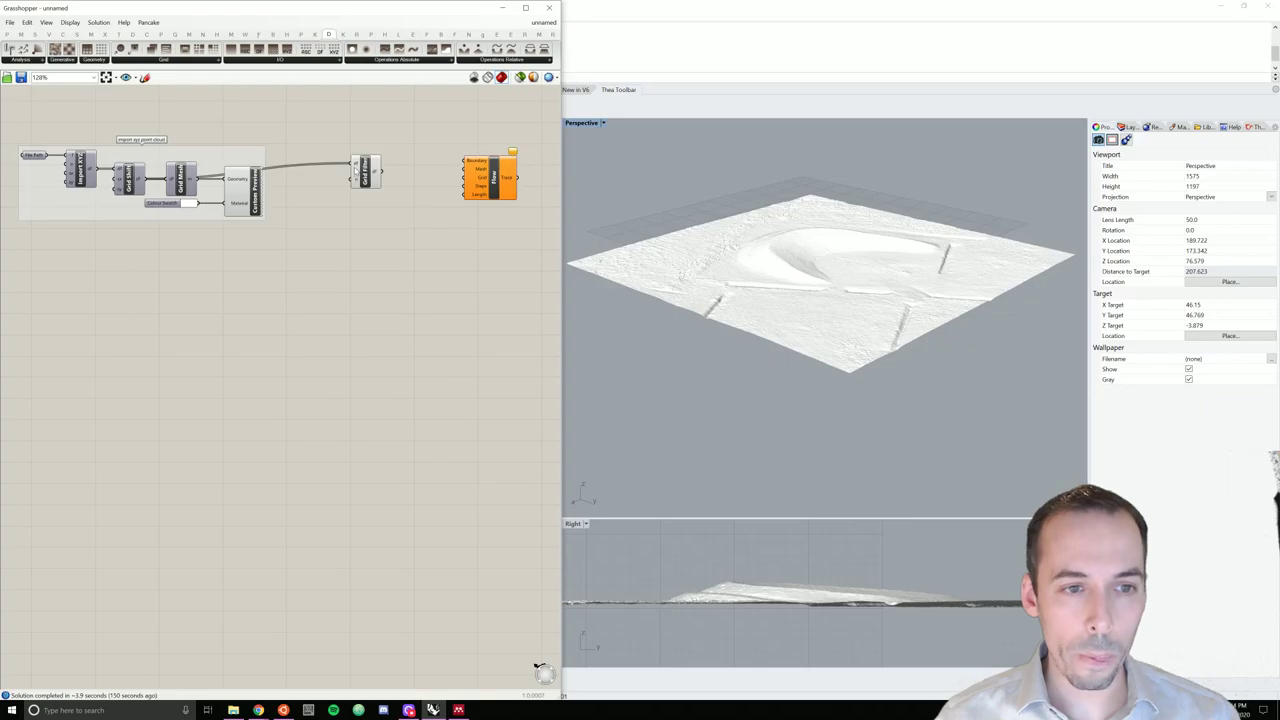
# - Hide the wire into Grid Filter and connect a new Number Slider to it
pyautogui.rightClick(355, 166)
pyautogui.moveTo(428, 180)
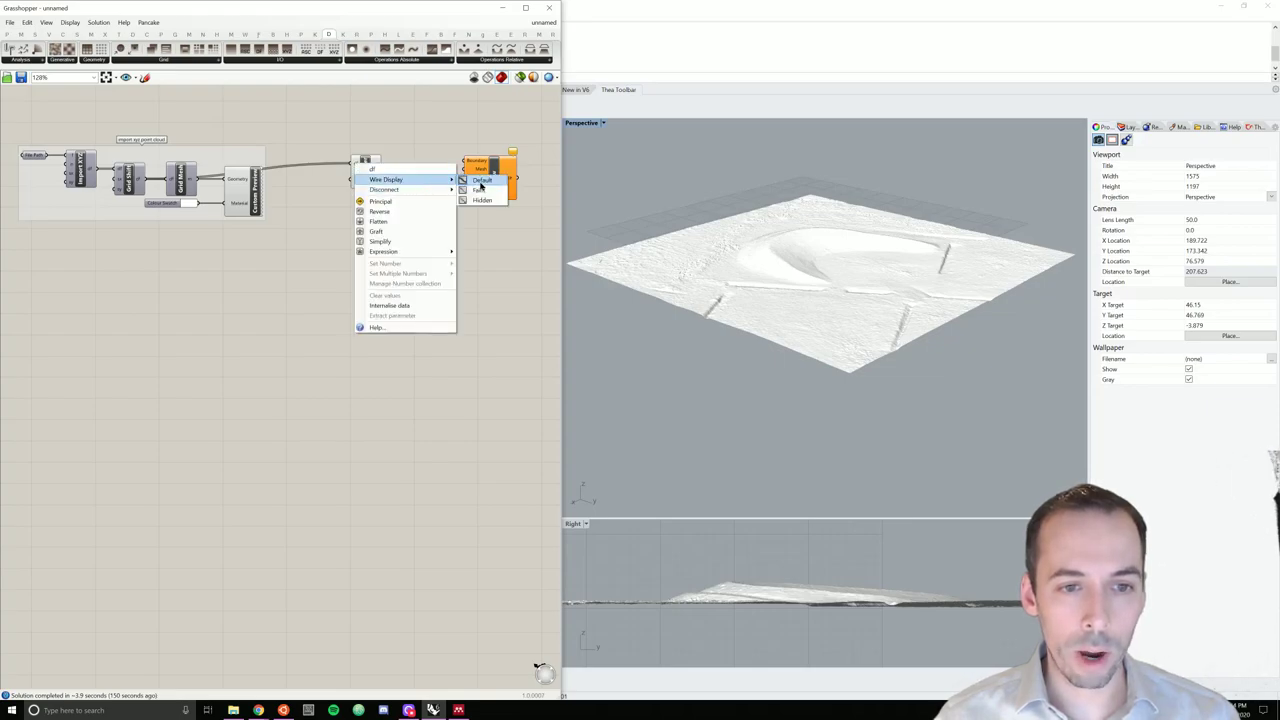
pyautogui.click(501, 200)
pyautogui.doubleClick(309, 194)
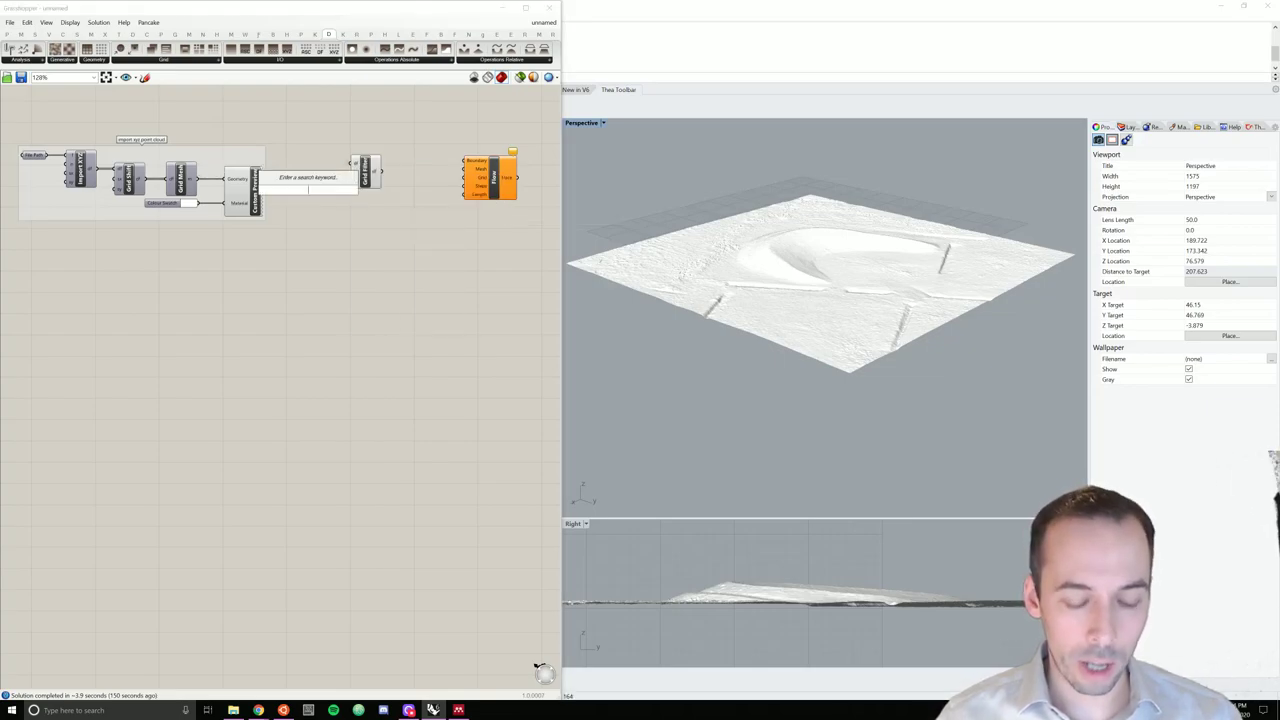
pyautogui.write('panel')
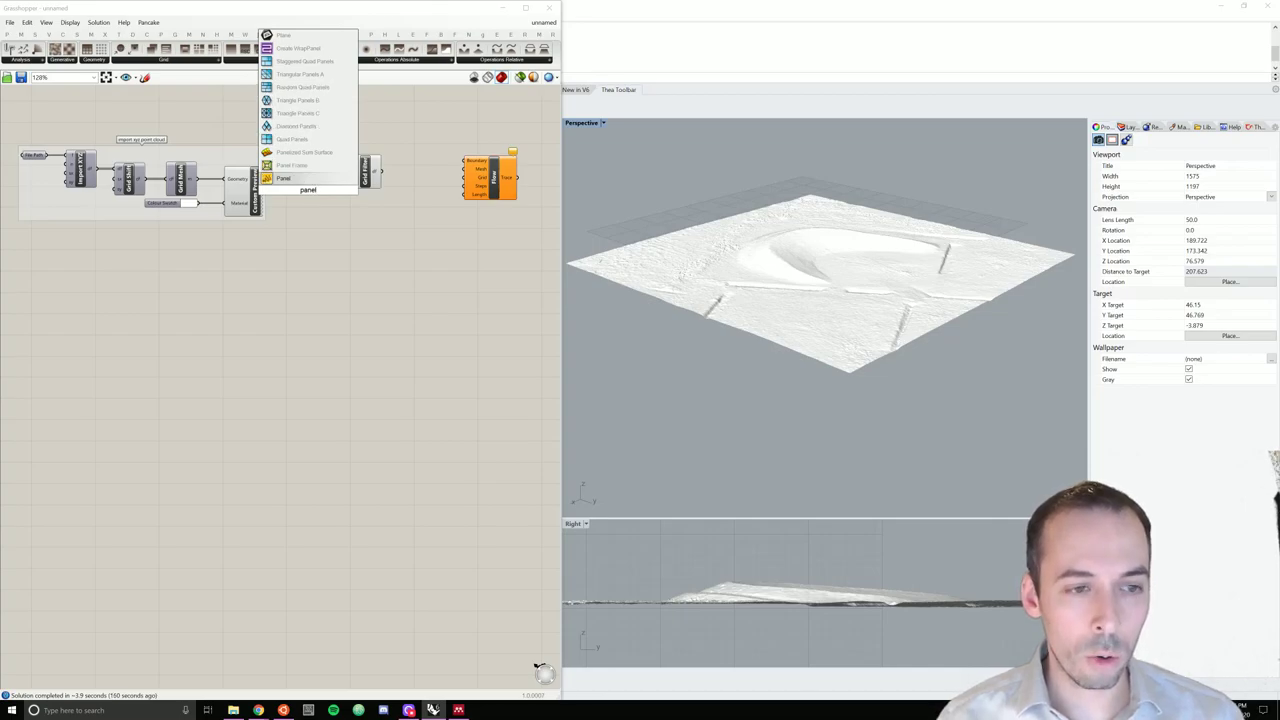
pyautogui.press('BackSpace')
pyautogui.press('BackSpace')
pyautogui.press('BackSpace')
pyautogui.press('BackSpace')
pyautogui.press('BackSpace')
pyautogui.write('number sli')
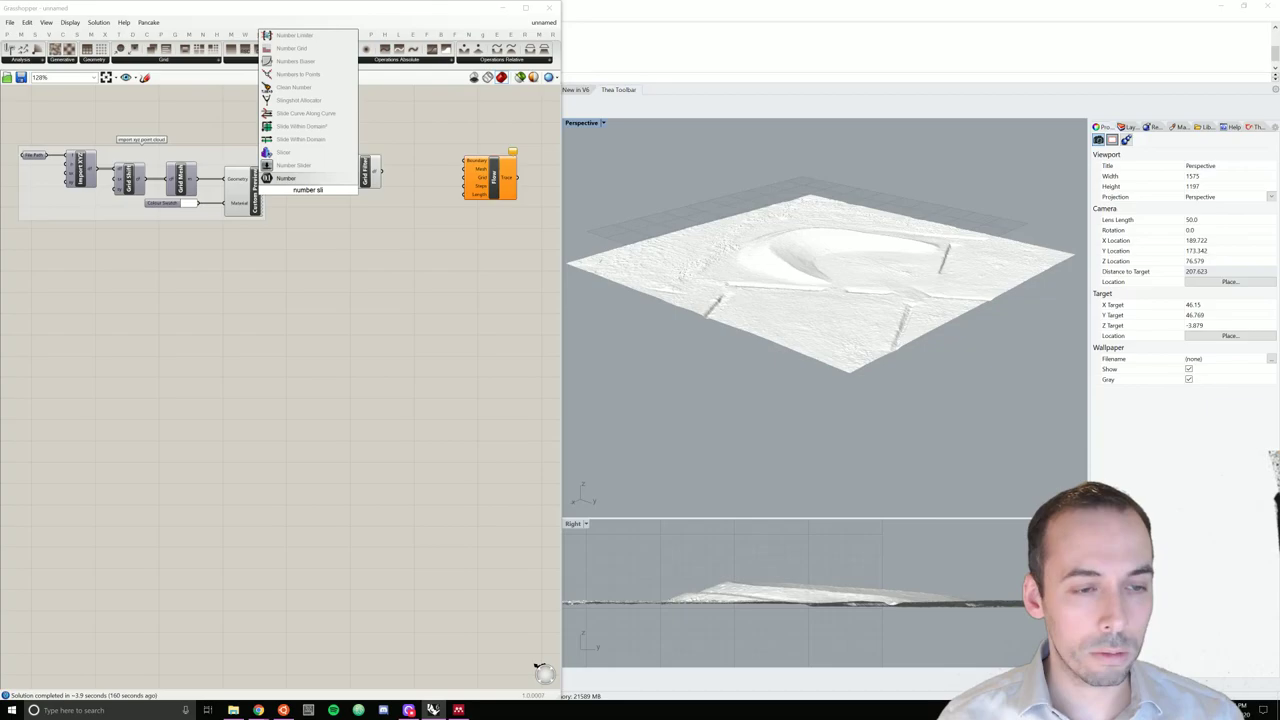
pyautogui.click(292, 178)
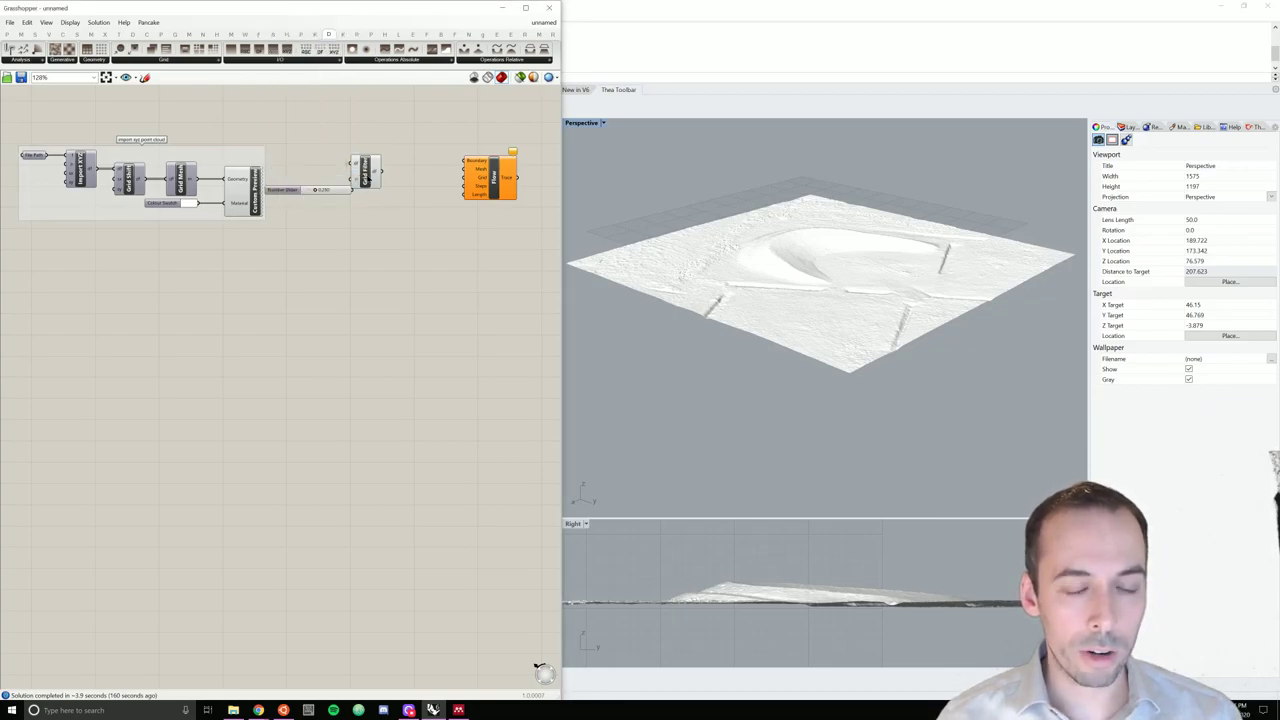
pyautogui.moveTo(293, 189); pyautogui.dragTo(320, 179)
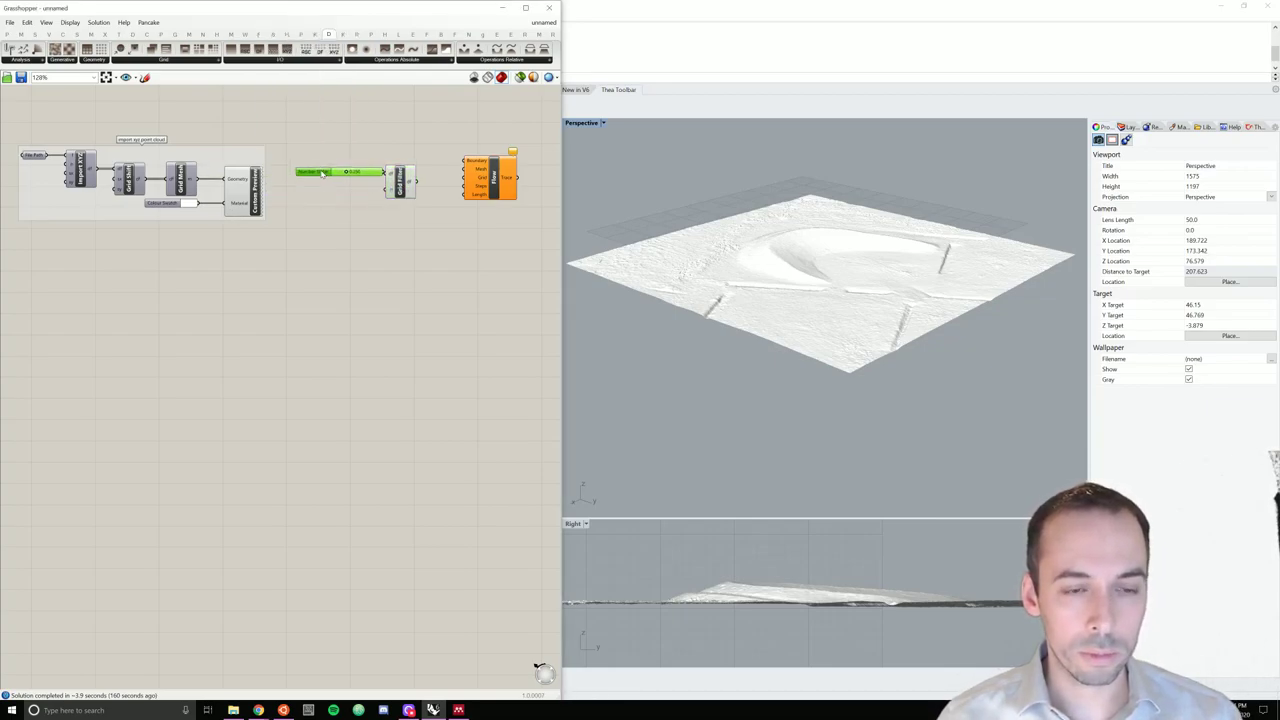
# - Move the Grid Filter and Flow components further right
pyautogui.moveTo(330, 122); pyautogui.dragTo(541, 229)
pyautogui.moveTo(474, 237); pyautogui.dragTo(340, 252, button='right')
pyautogui.moveTo(361, 206); pyautogui.dragTo(411, 201)
pyautogui.click(240, 209)
# - Rename the slider 'Resolution' and make it a whole-number slider ranging up to 10, set to 10
pyautogui.rightClick(178, 186)
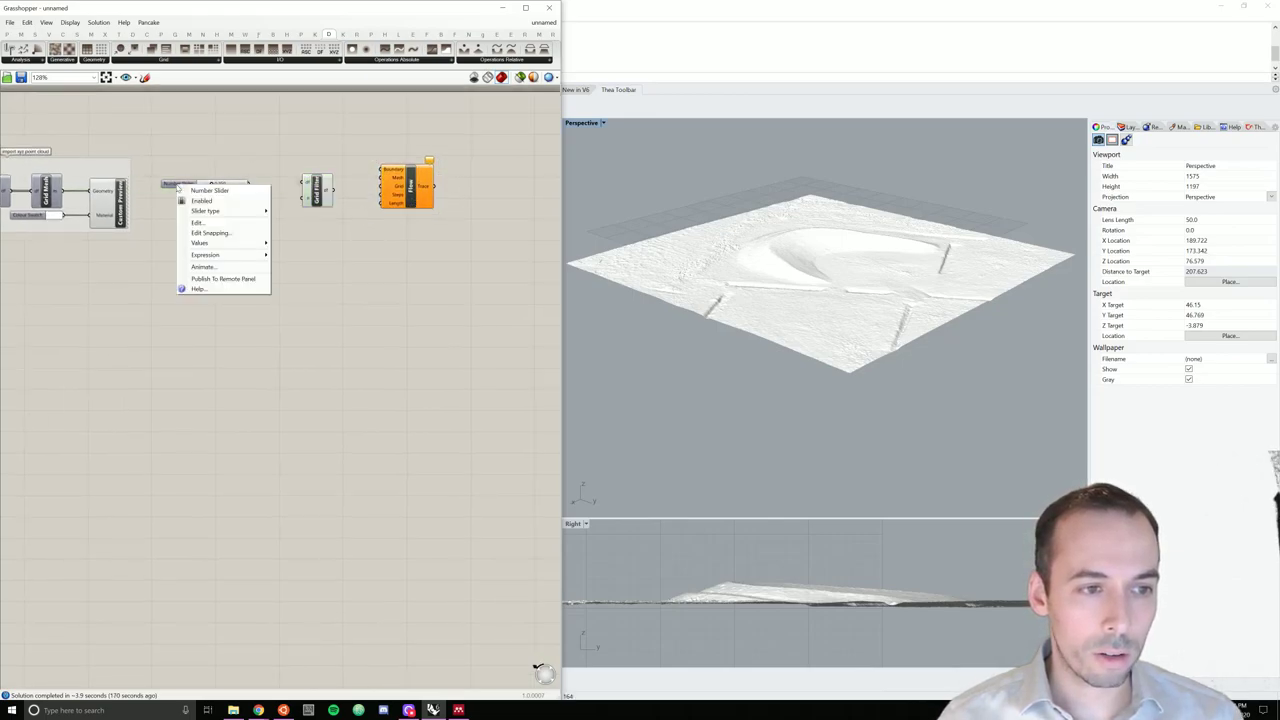
pyautogui.write('Resolution')
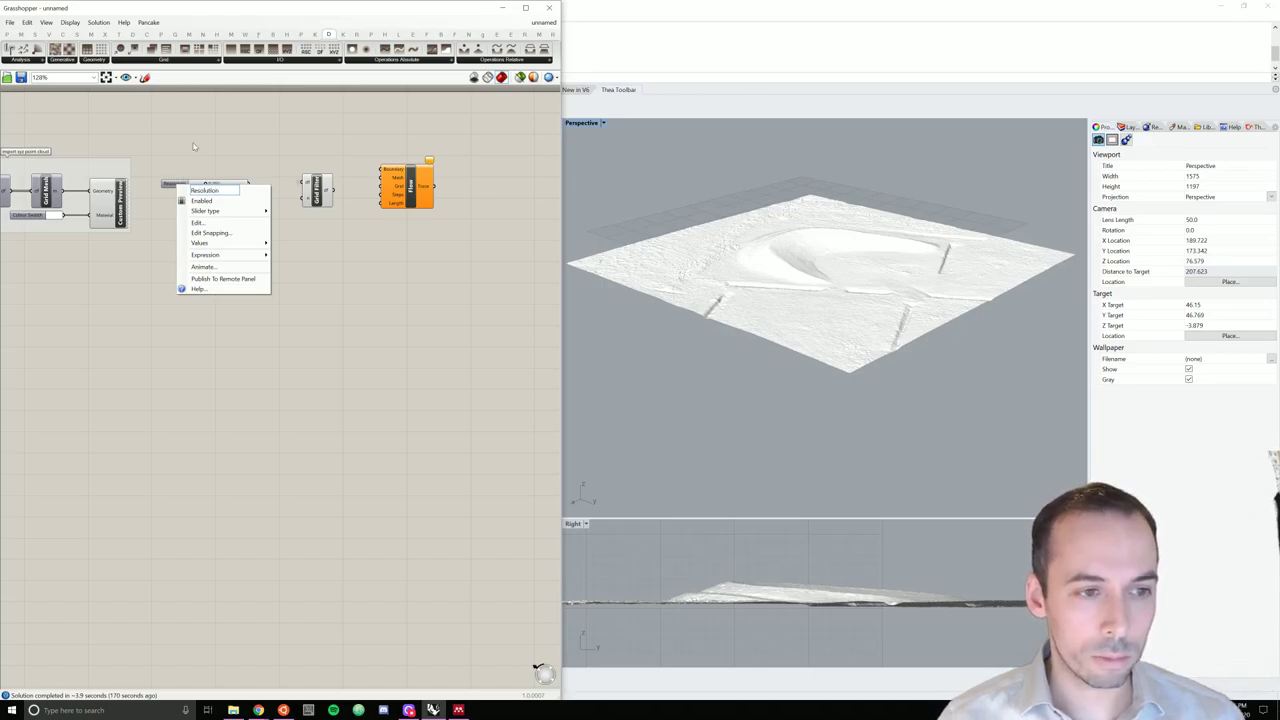
pyautogui.press('Return')
pyautogui.doubleClick(178, 185)
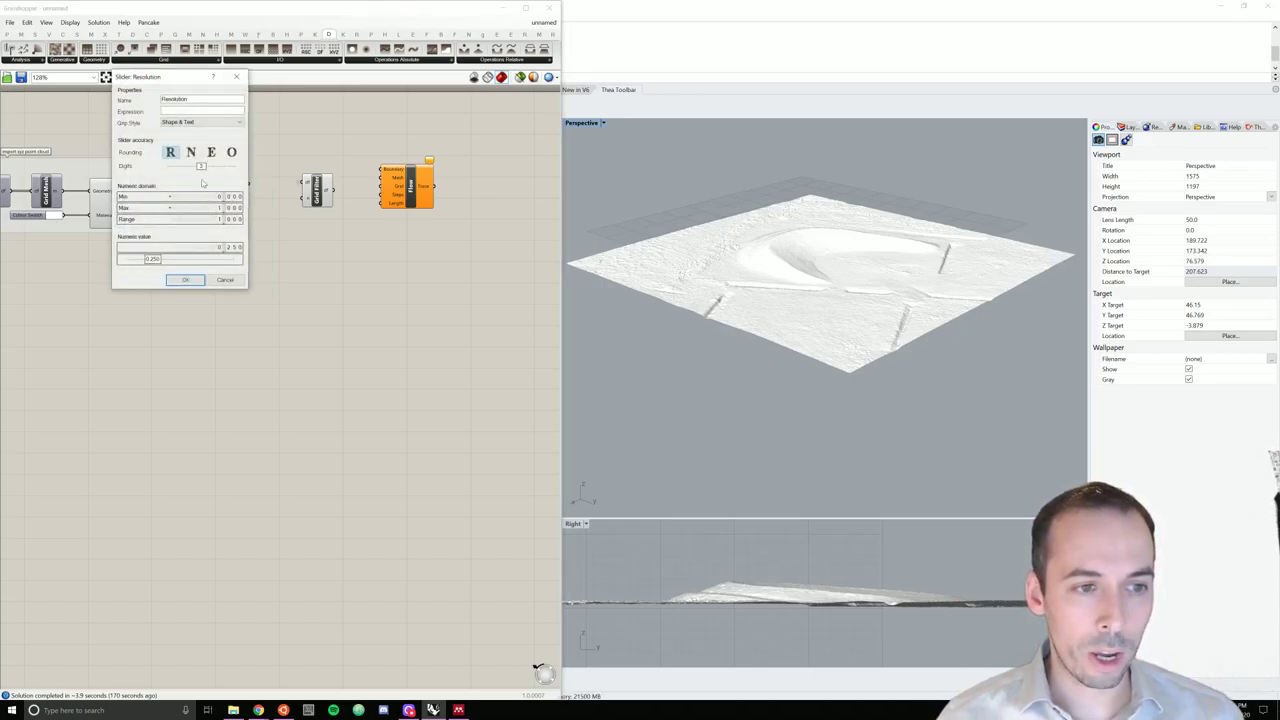
pyautogui.click(190, 152)
pyautogui.doubleClick(225, 220)
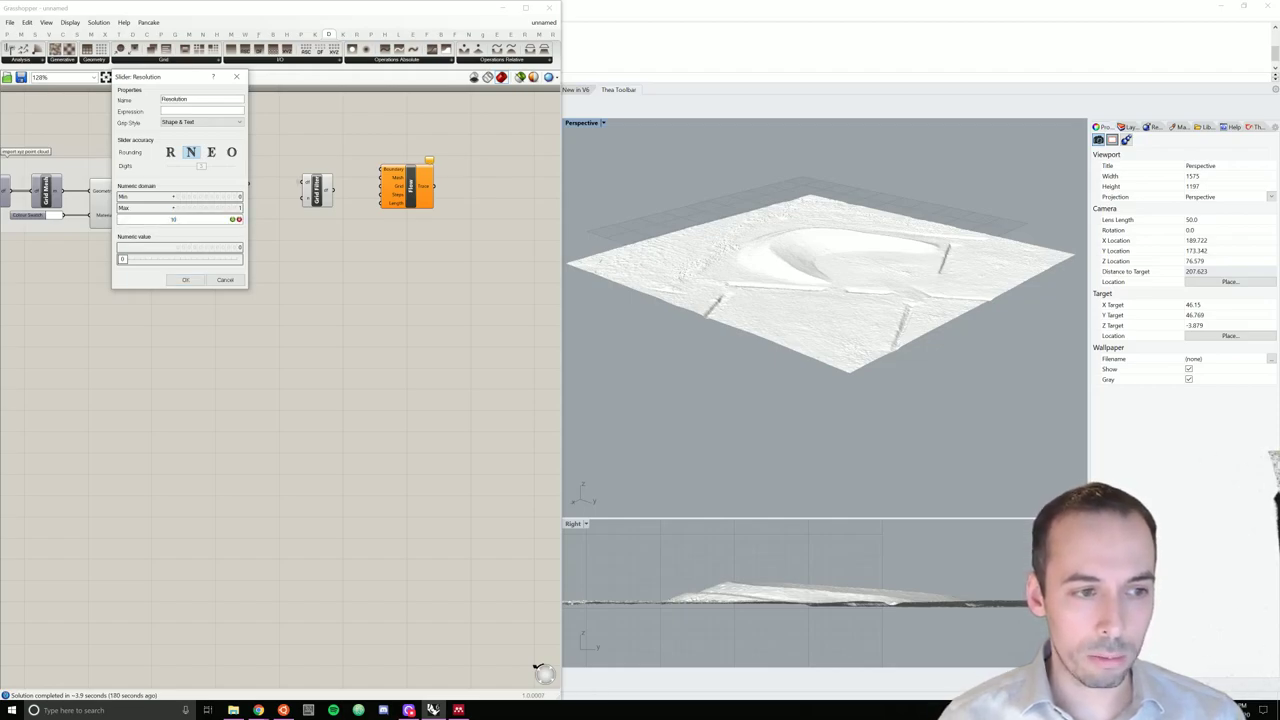
pyautogui.doubleClick(172, 259)
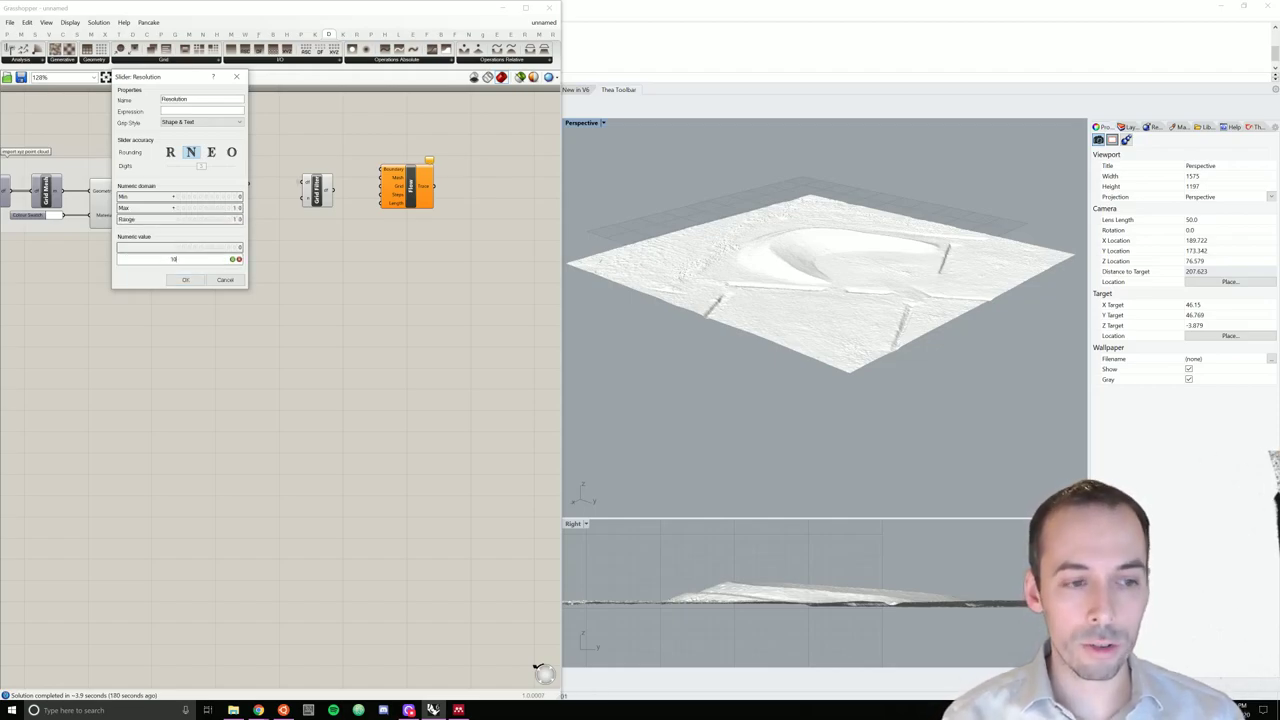
pyautogui.click(185, 280)
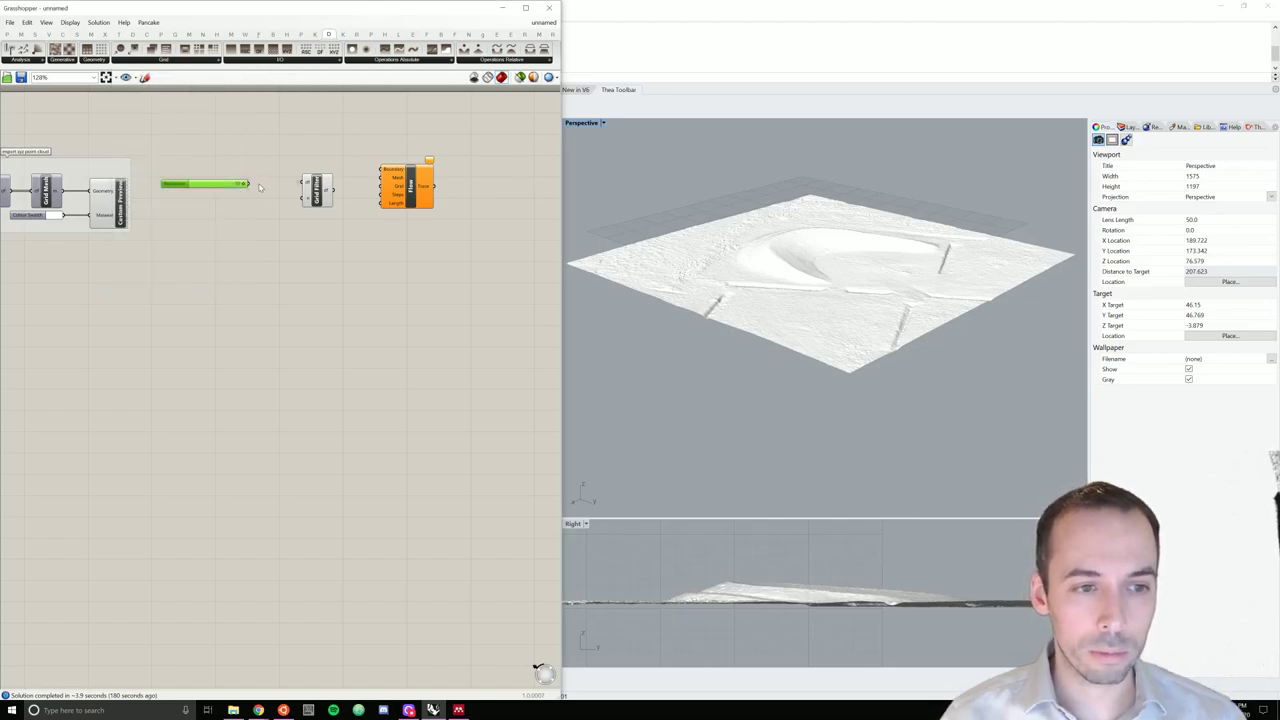
# - Position the Resolution slider next to Grid Filter and shift Flow further right
pyautogui.moveTo(234, 186)
pyautogui.mouseDown()
pyautogui.moveTo(301, 200)
pyautogui.moveTo(244, 201)
pyautogui.mouseUp()
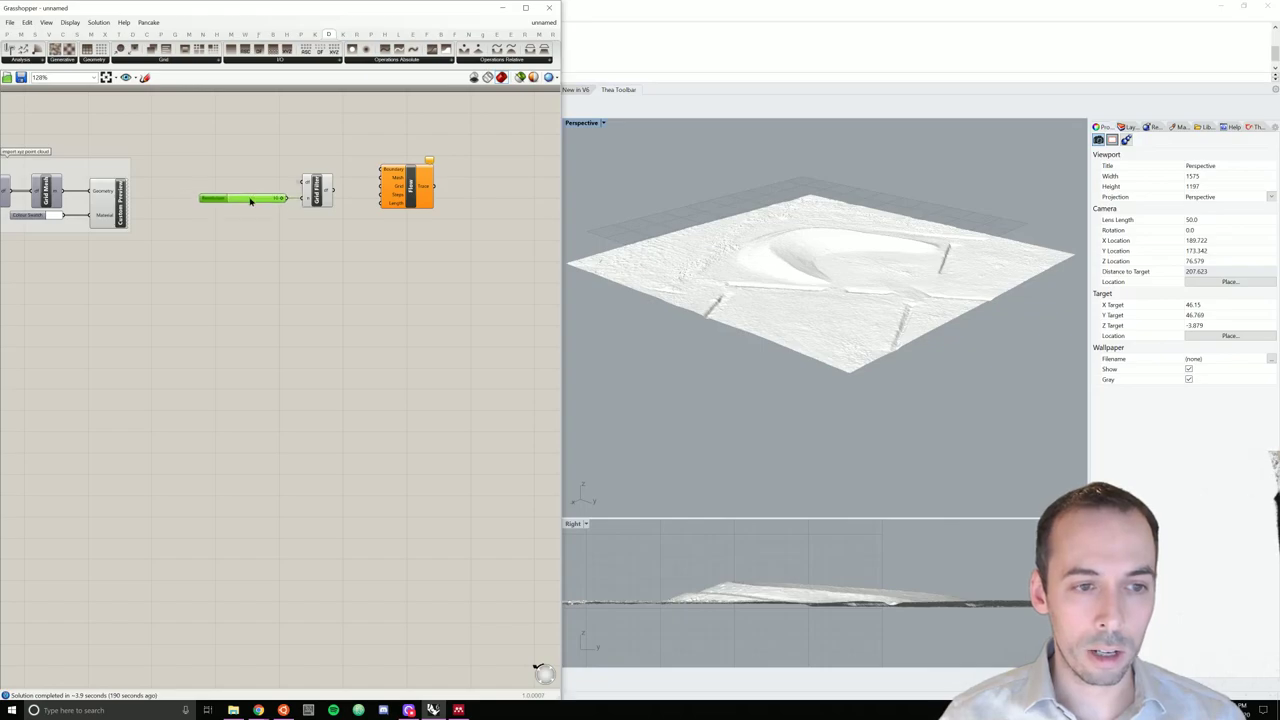
pyautogui.click(274, 235)
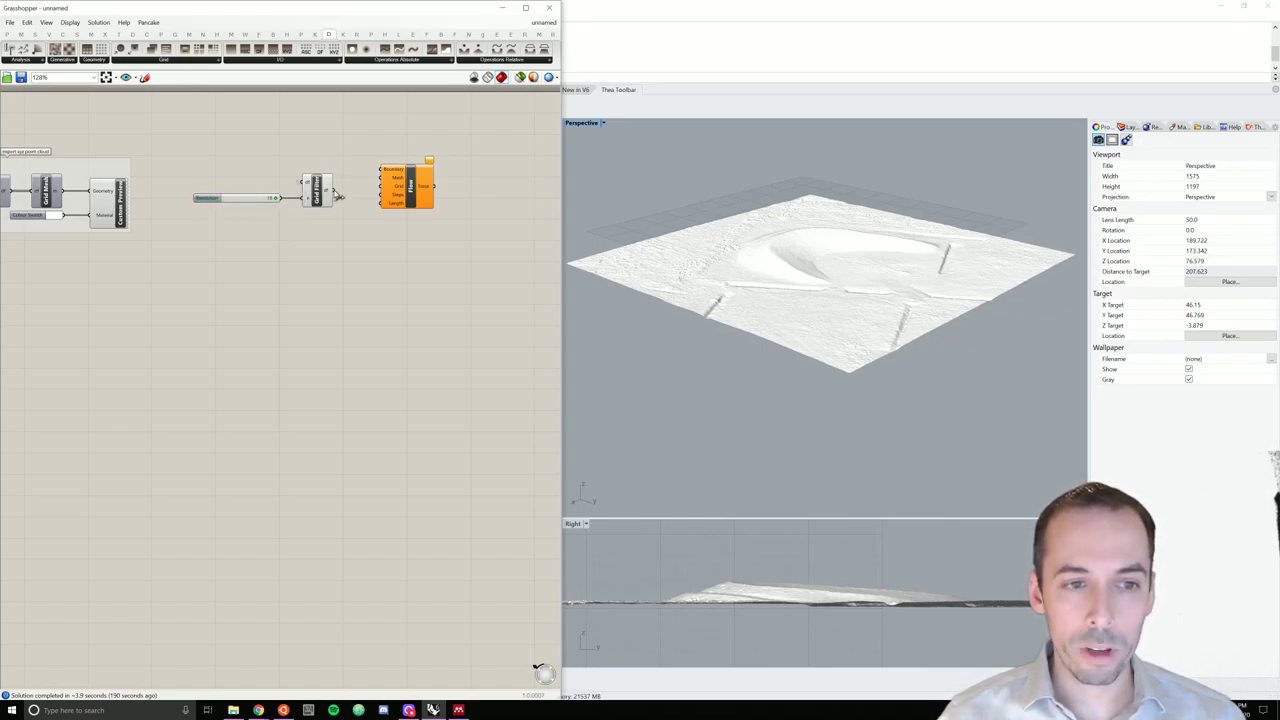
pyautogui.moveTo(410, 186); pyautogui.dragTo(467, 198)
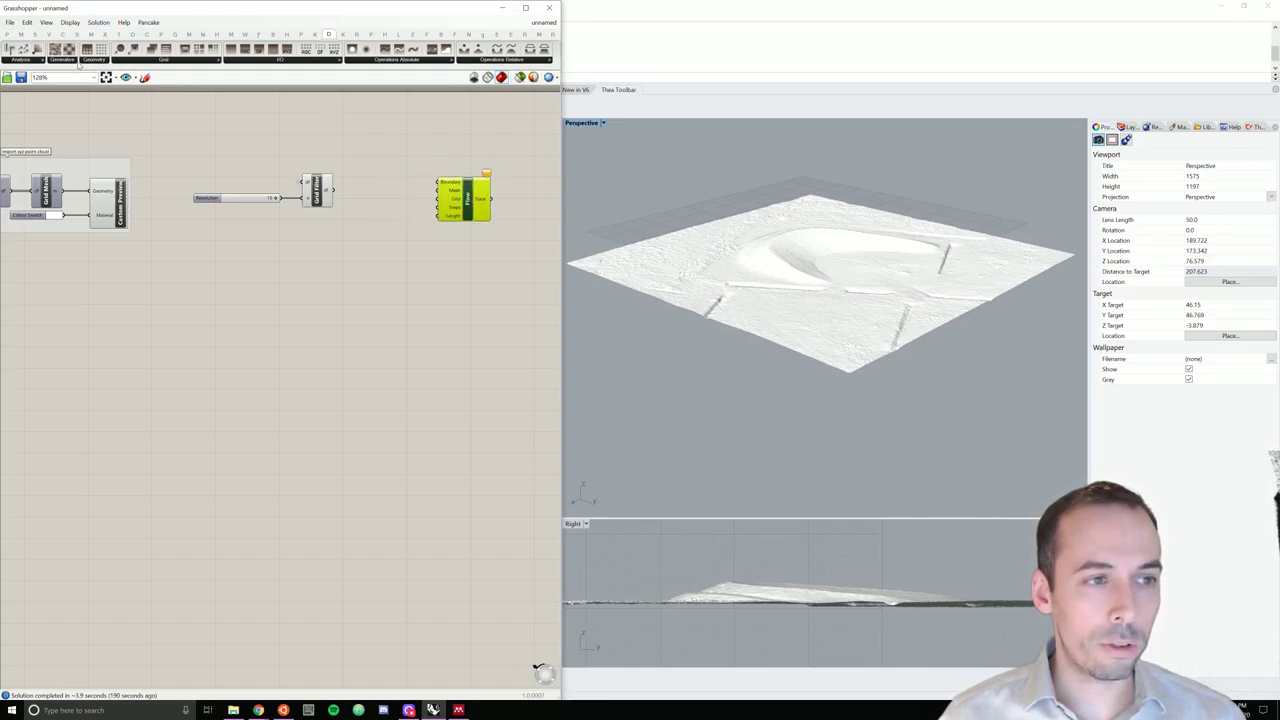
# - Add a second Grid Mesh fed by Grid Filter, hide its preview, and wire it into Flow's Mesh input
pyautogui.moveTo(86, 50); pyautogui.dragTo(362, 188)
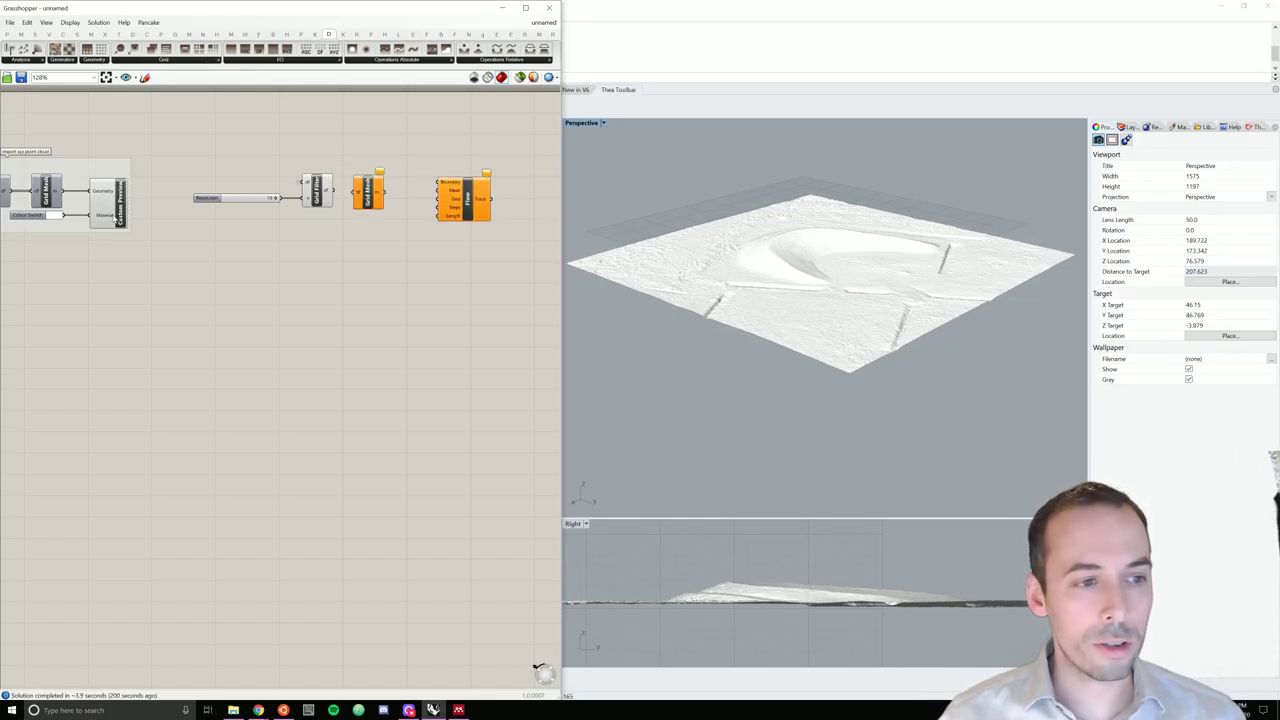
pyautogui.click(118, 205)
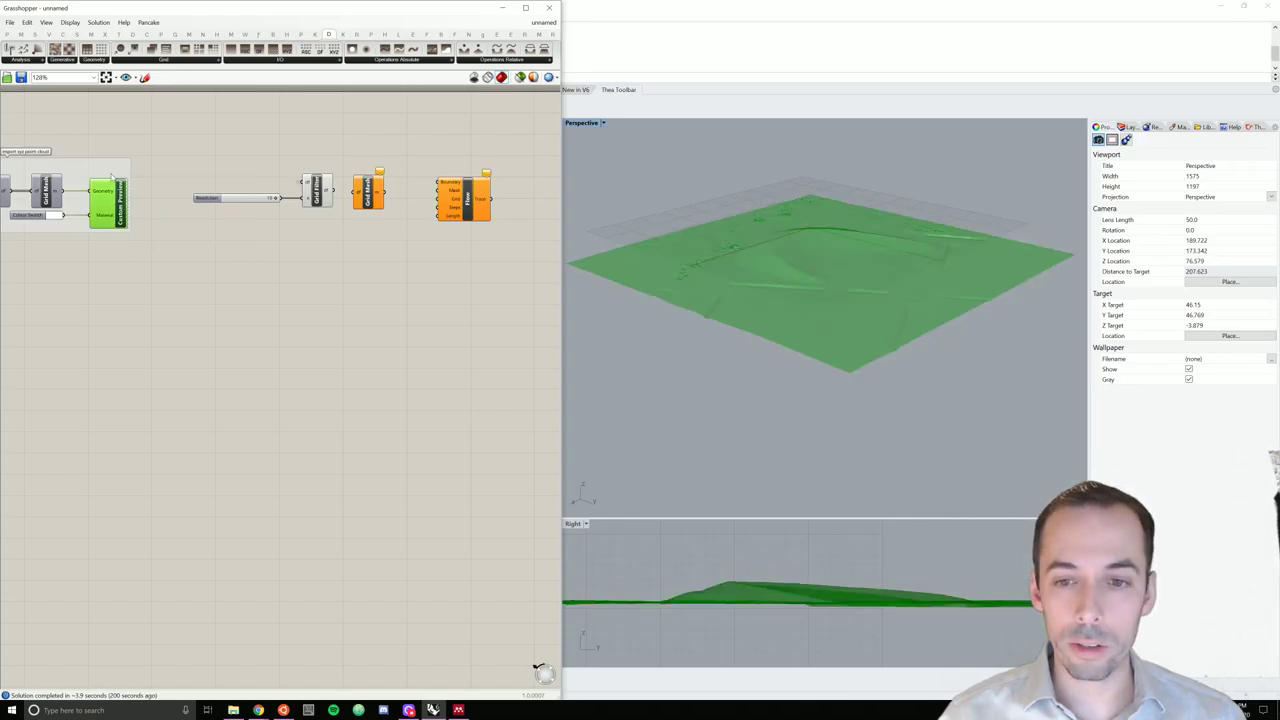
pyautogui.click(277, 224)
pyautogui.moveTo(331, 191); pyautogui.dragTo(355, 191)
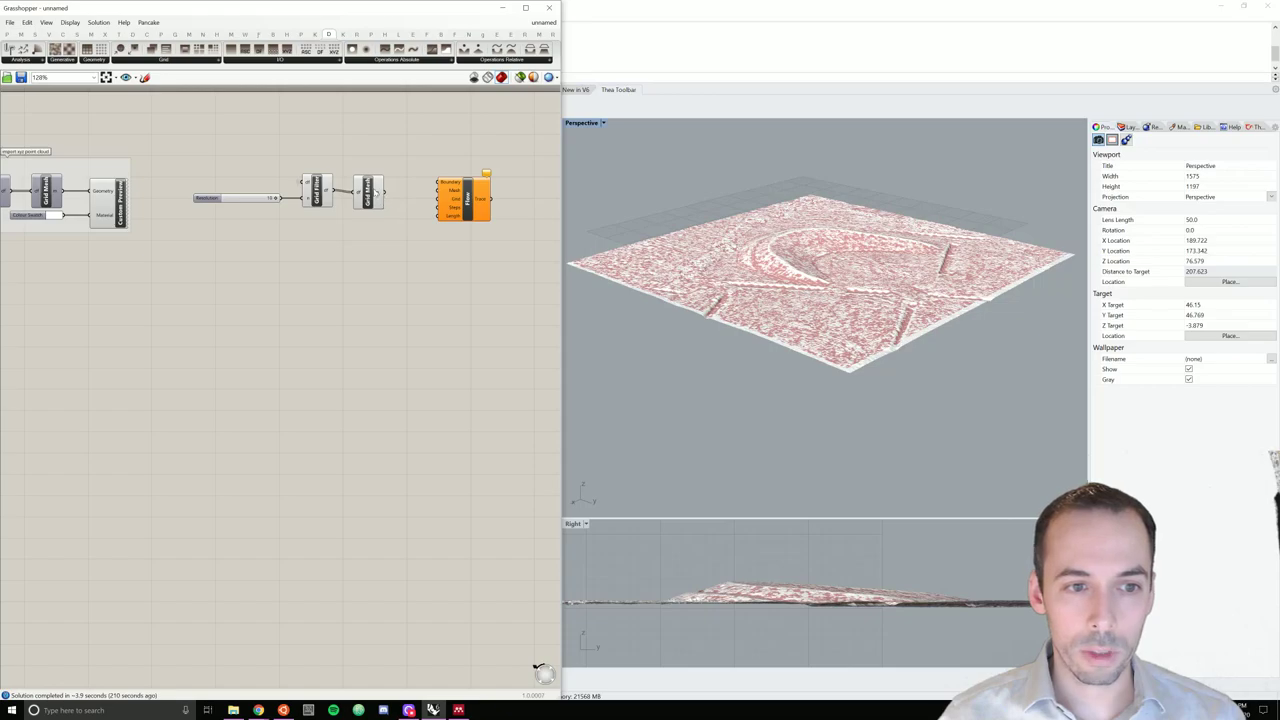
pyautogui.rightClick(372, 192)
pyautogui.click(395, 207)
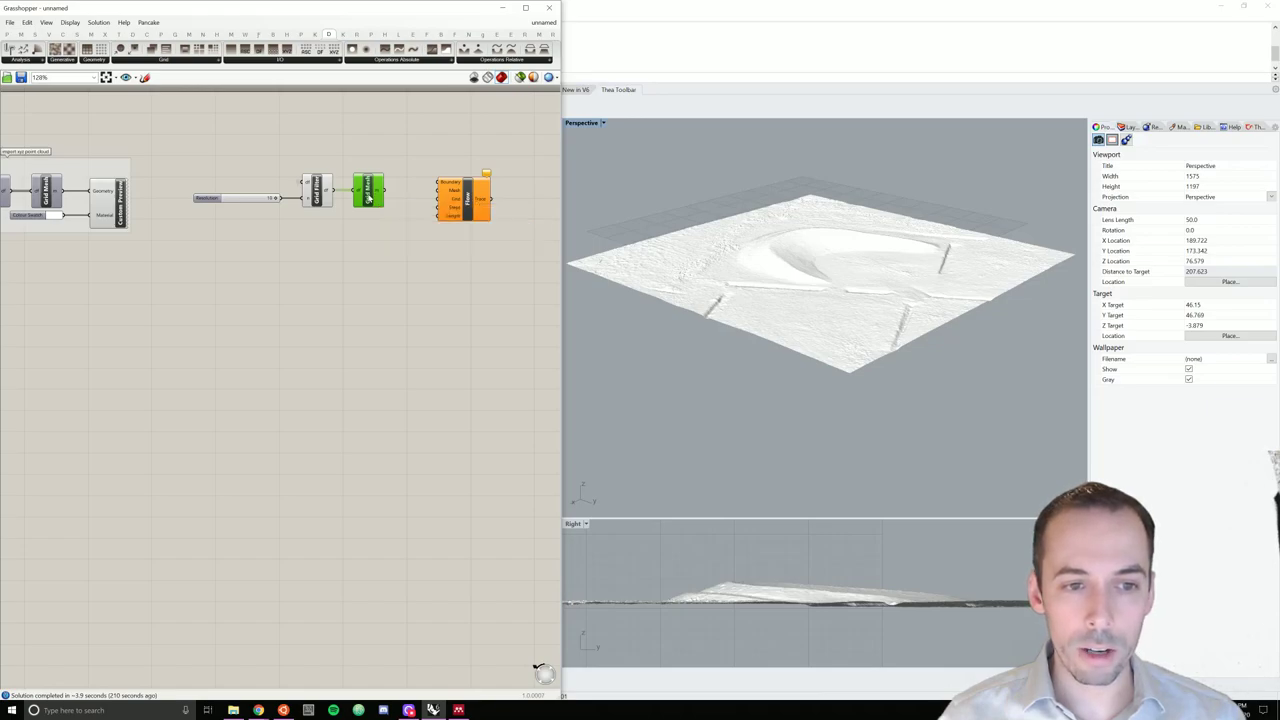
pyautogui.click(406, 228)
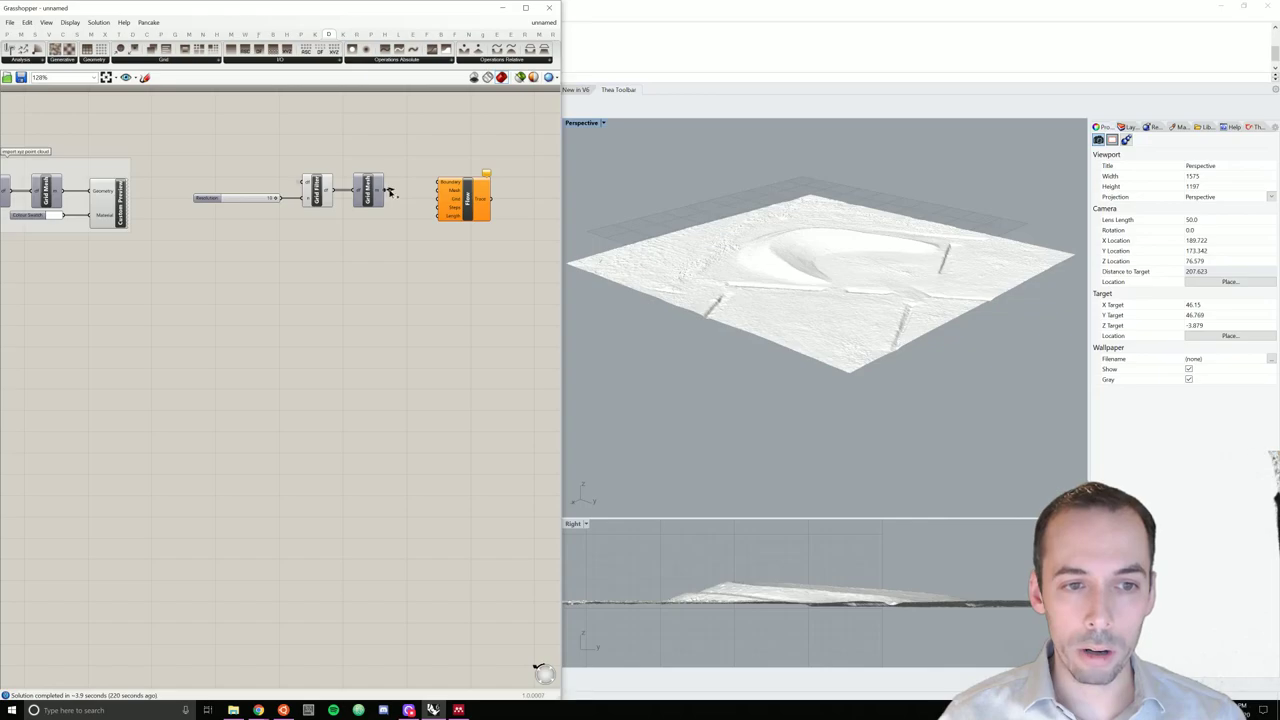
pyautogui.moveTo(392, 193); pyautogui.dragTo(439, 192)
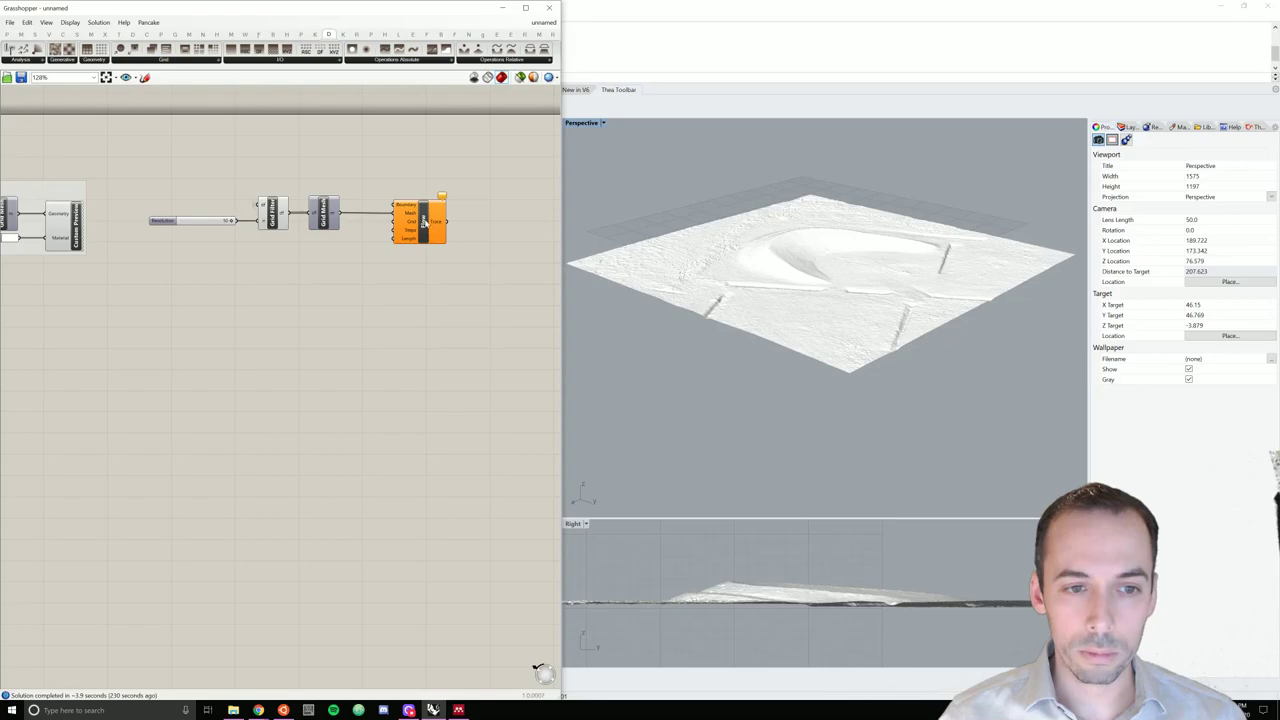
# - Add a Bounding Rectangle fed by the second Grid Mesh, its output driving Flow's Boundary input
pyautogui.moveTo(425, 222); pyautogui.dragTo(483, 222)
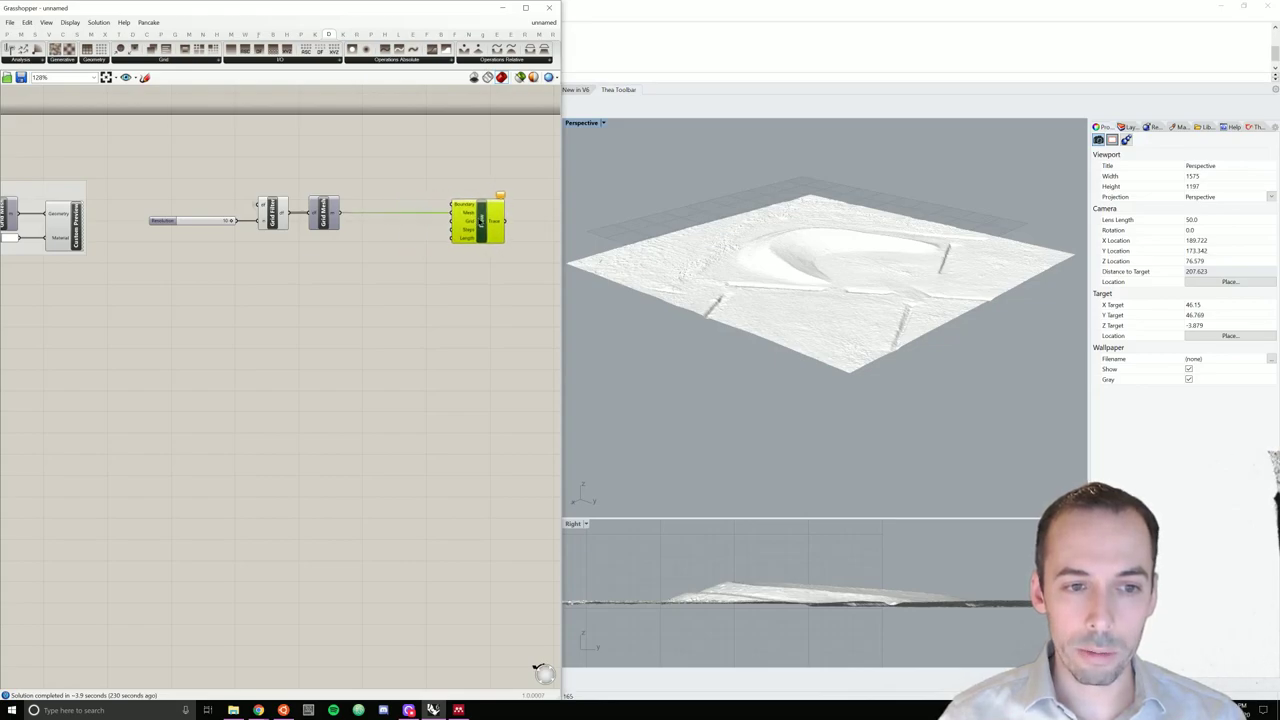
pyautogui.doubleClick(390, 232)
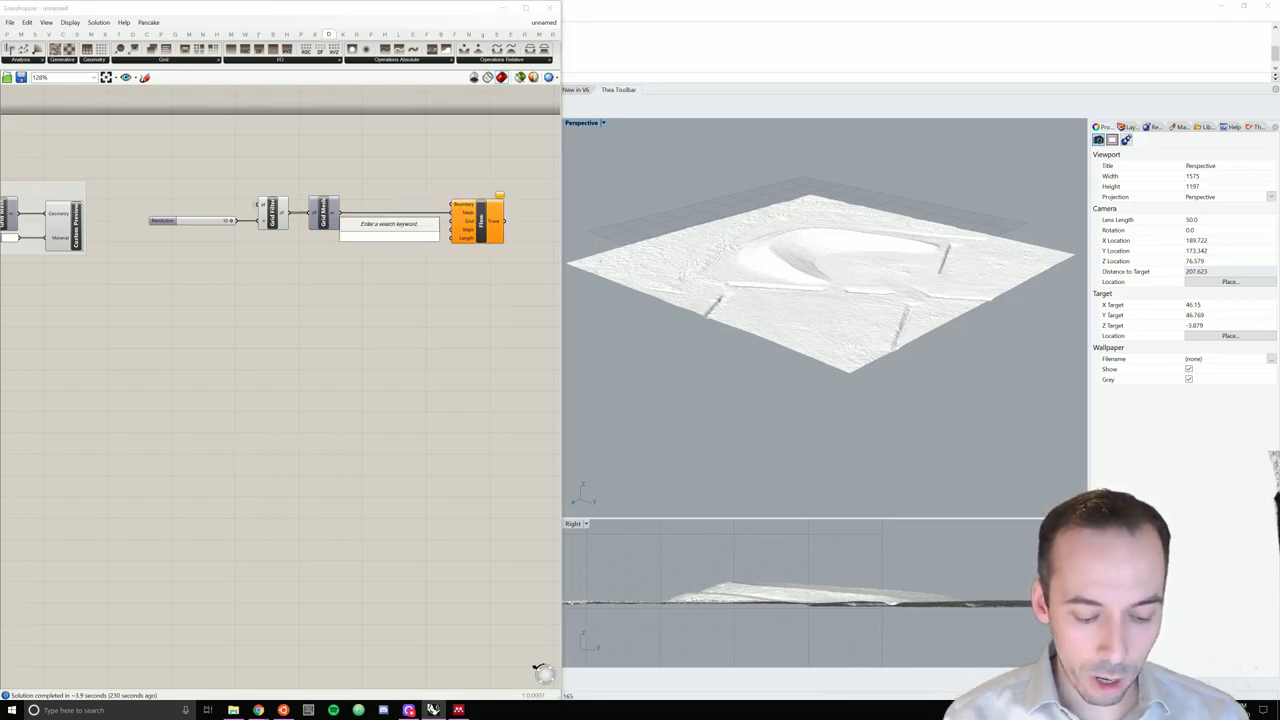
pyautogui.write('bound')
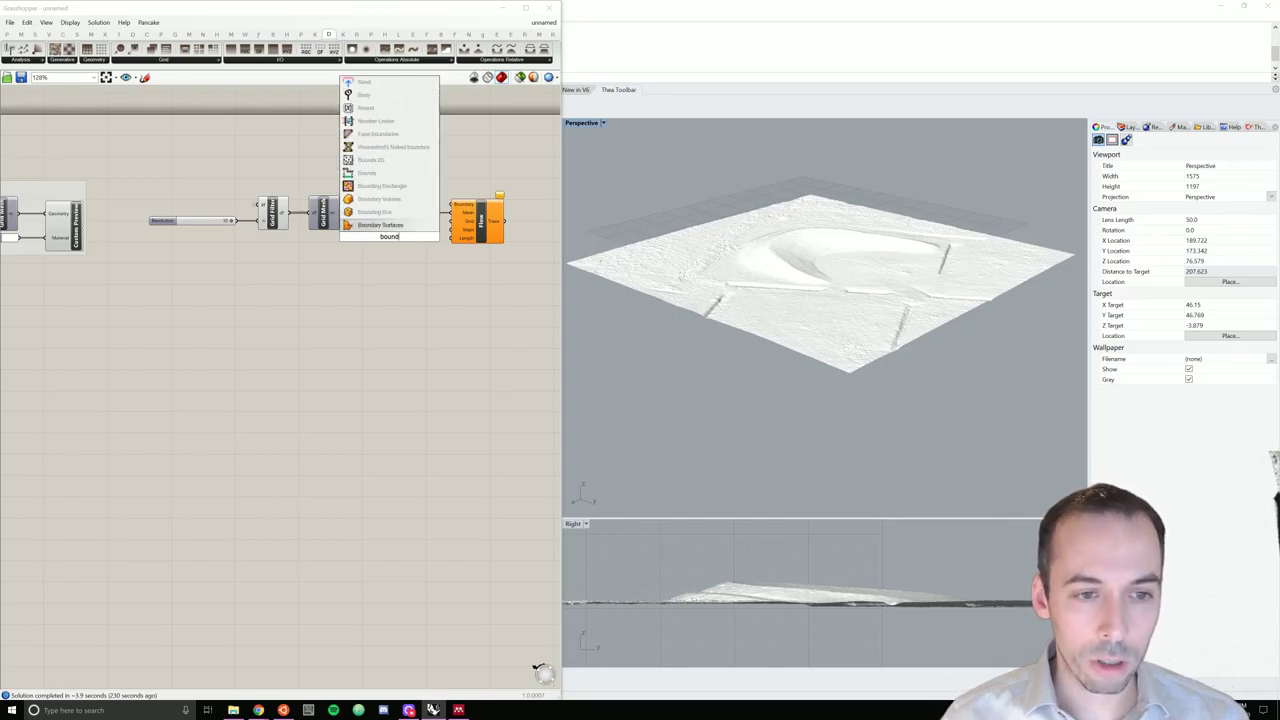
pyautogui.click(391, 189)
pyautogui.moveTo(383, 232); pyautogui.dragTo(392, 258)
pyautogui.moveTo(340, 213); pyautogui.dragTo(452, 204)
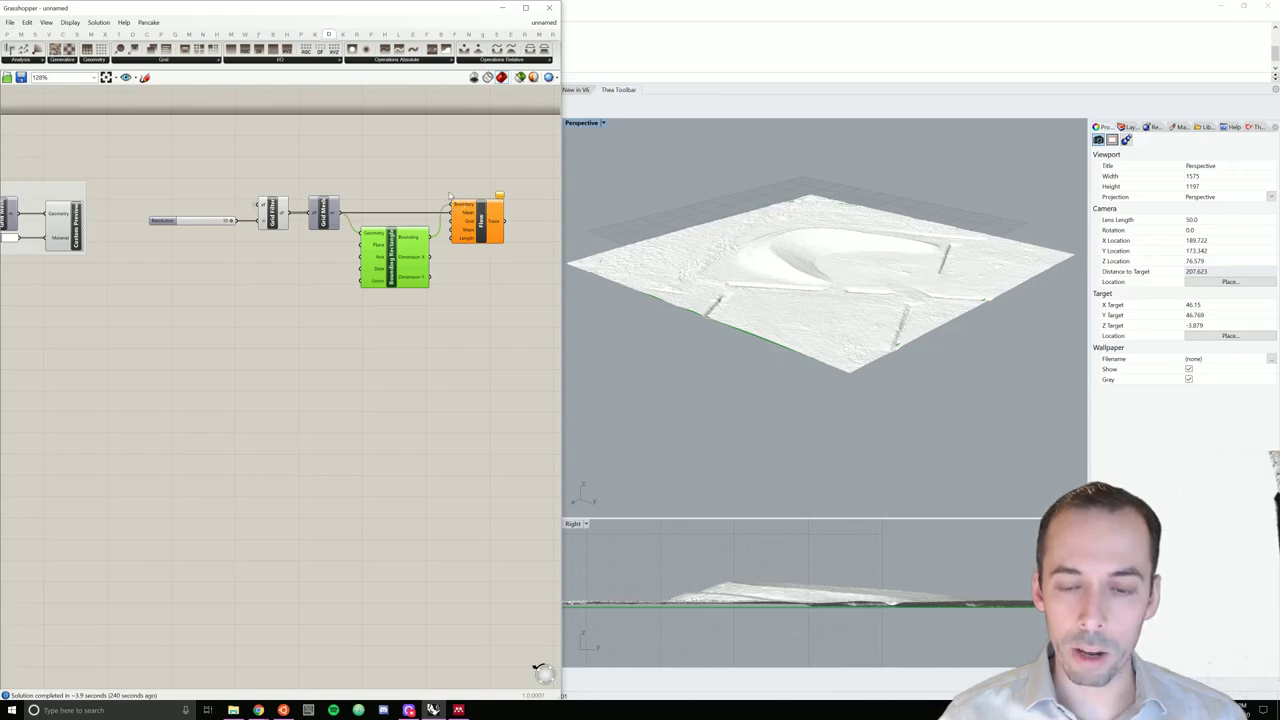
pyautogui.click(480, 287)
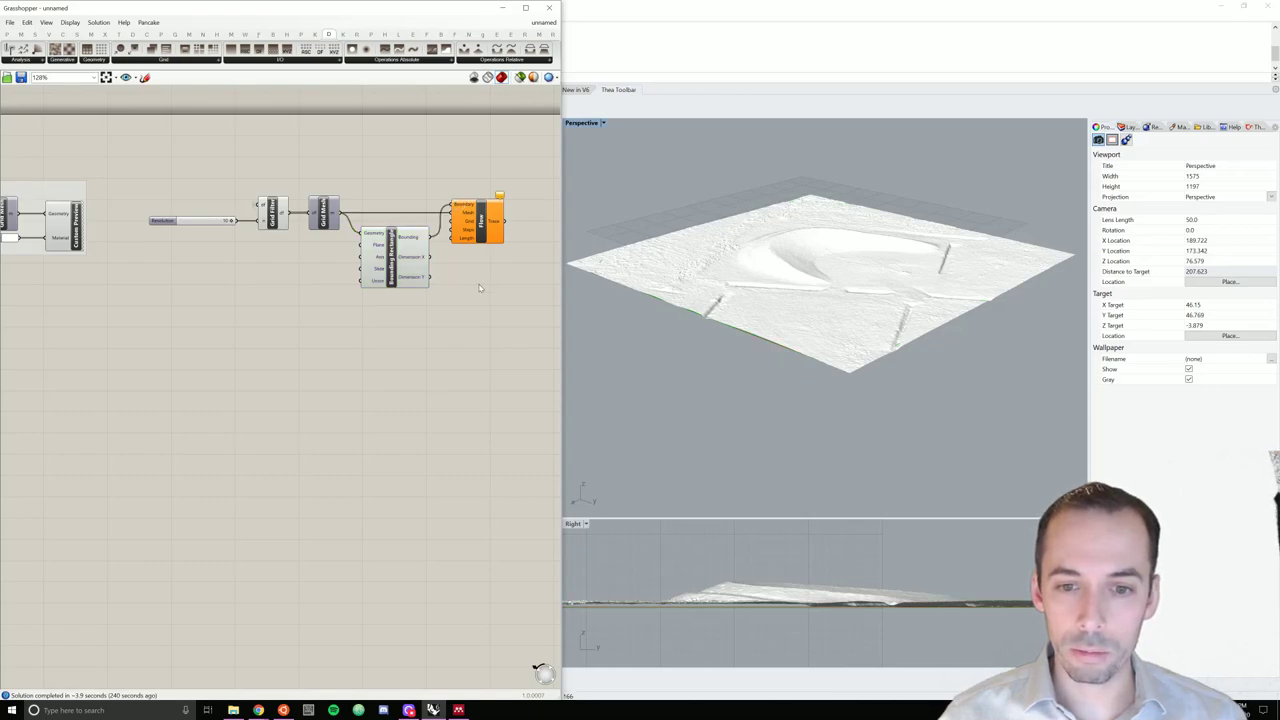
pyautogui.rightClick(393, 250)
pyautogui.click(430, 265)
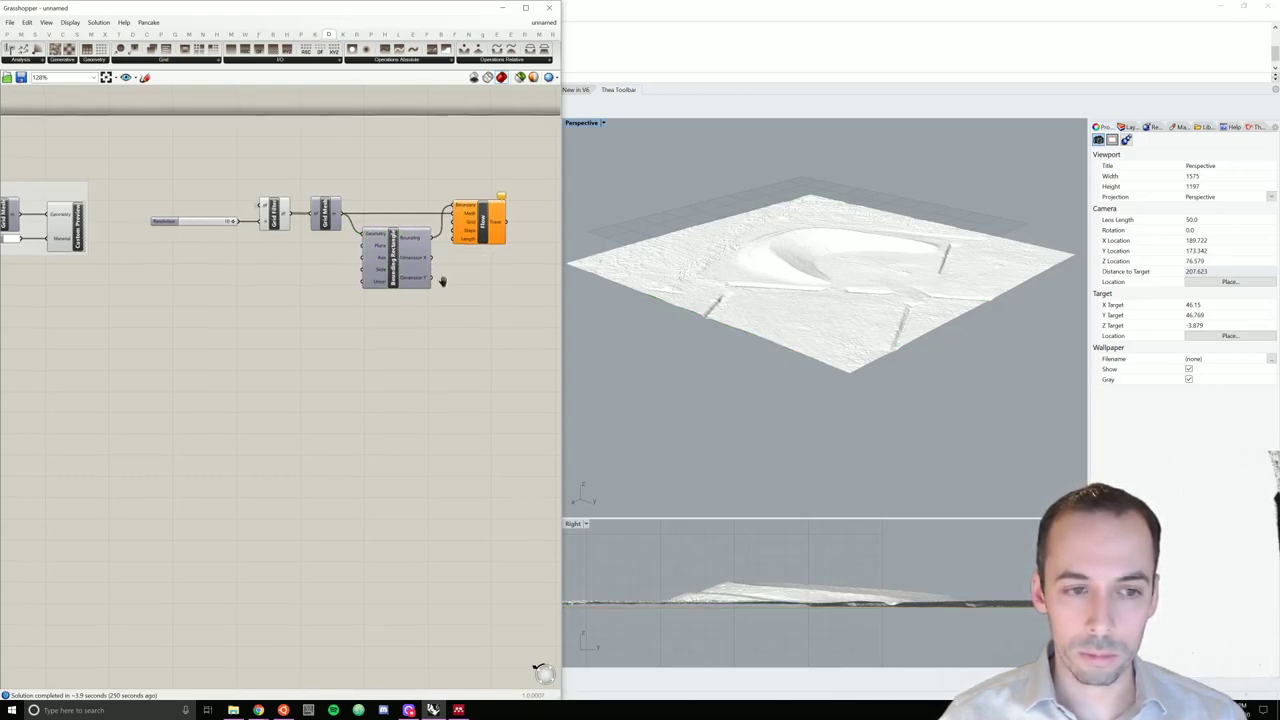
pyautogui.moveTo(519, 218); pyautogui.dragTo(382, 207, button='right')
pyautogui.moveTo(345, 208); pyautogui.dragTo(397, 208)
# - Add a Panel component next to the Flow component
pyautogui.keyDown('ctrl'); pyautogui.click(394, 211); pyautogui.keyUp('ctrl')
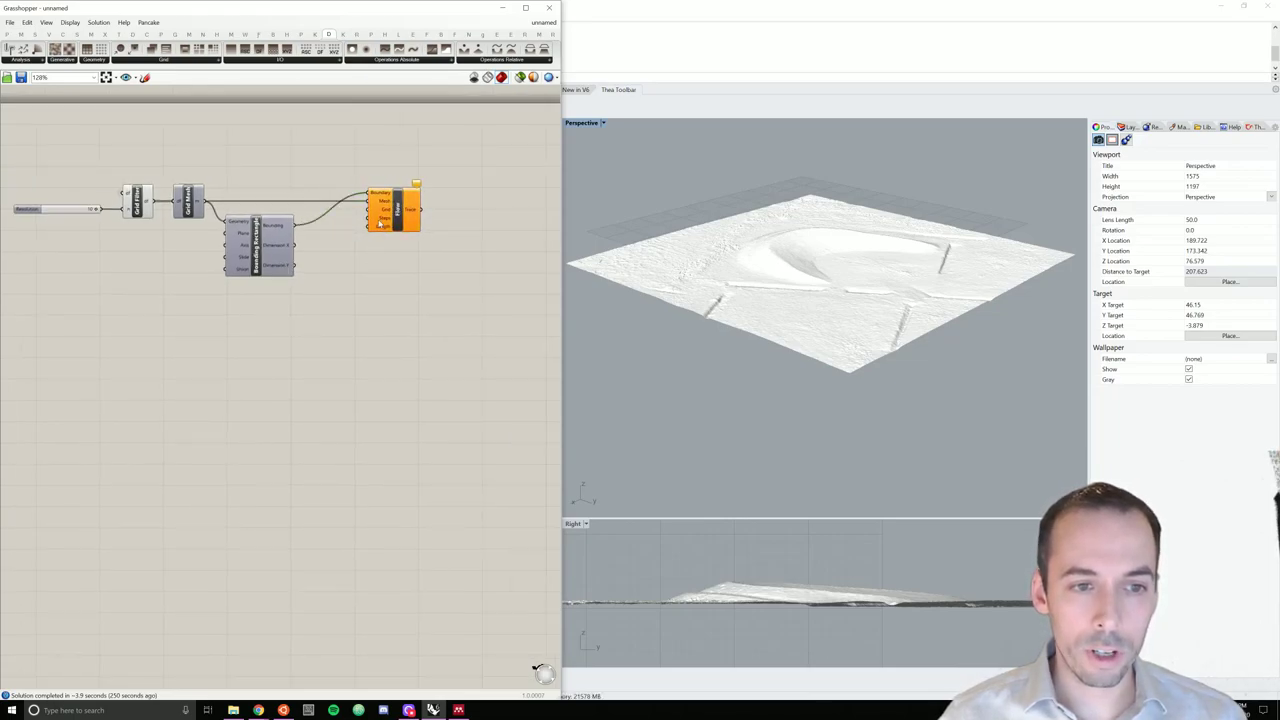
pyautogui.moveTo(388, 213)
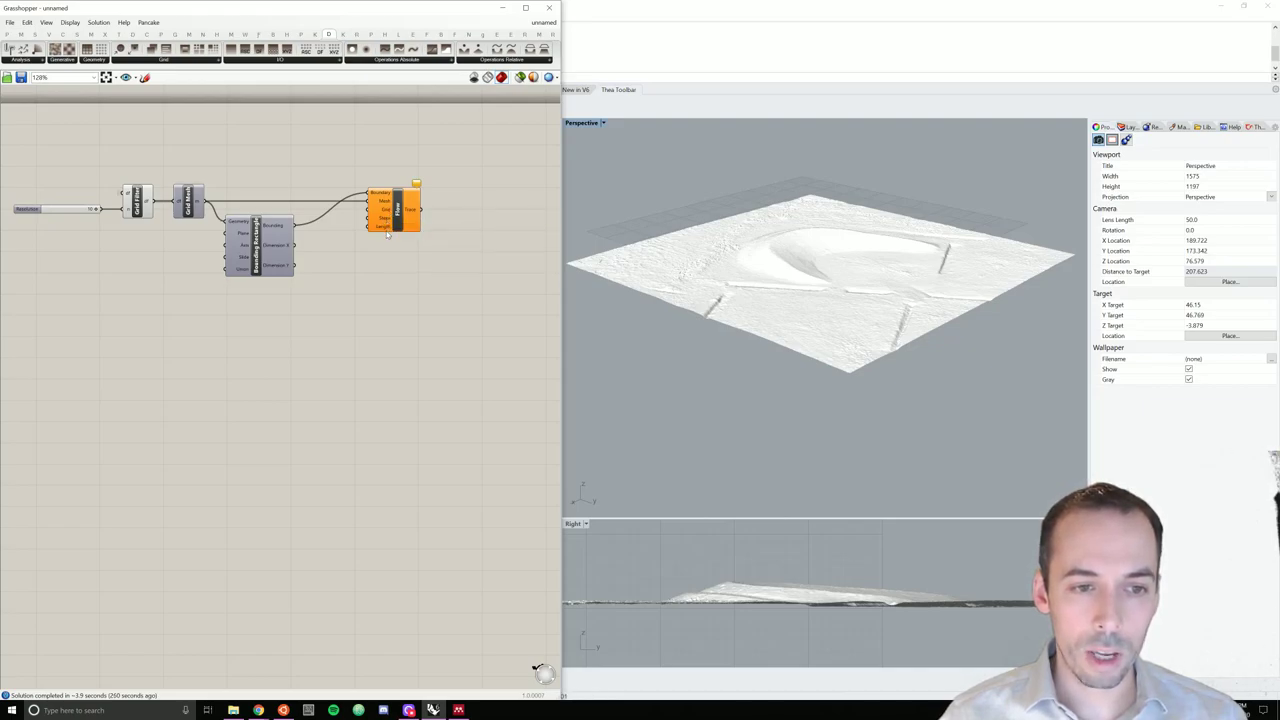
pyautogui.moveTo(386, 230)
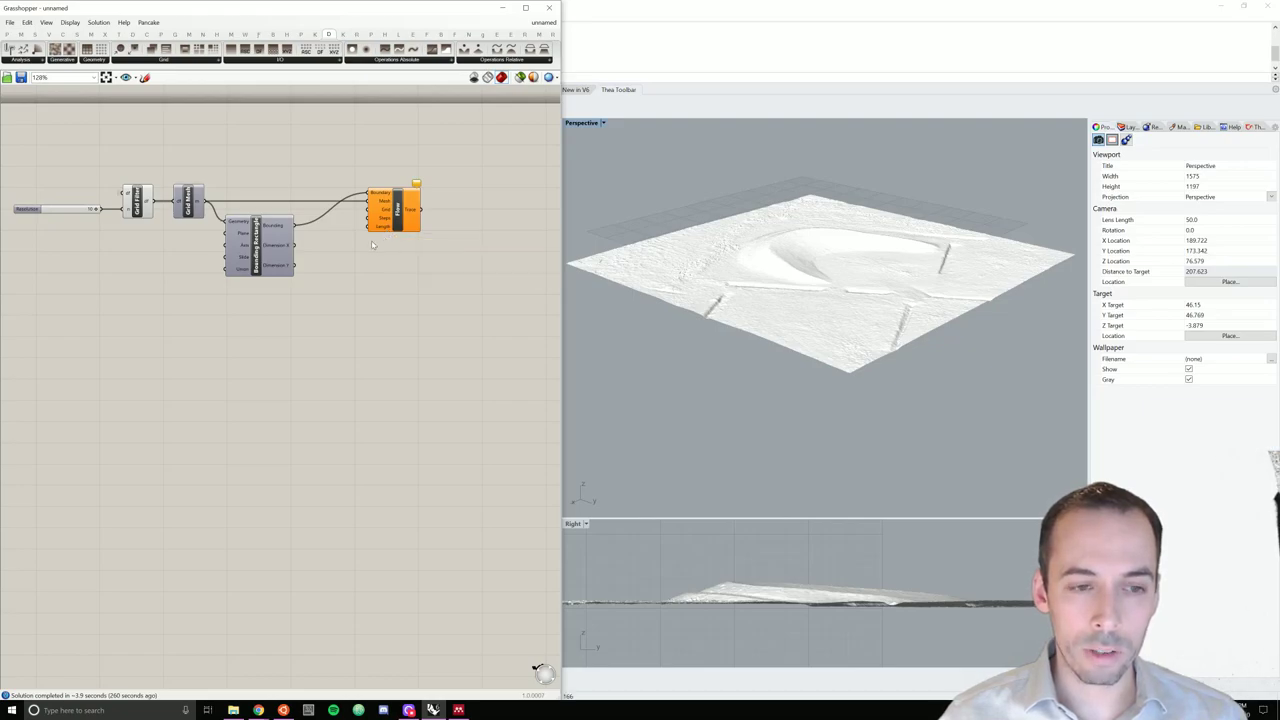
pyautogui.scroll(2, 350, 228)
pyautogui.doubleClick(350, 228)
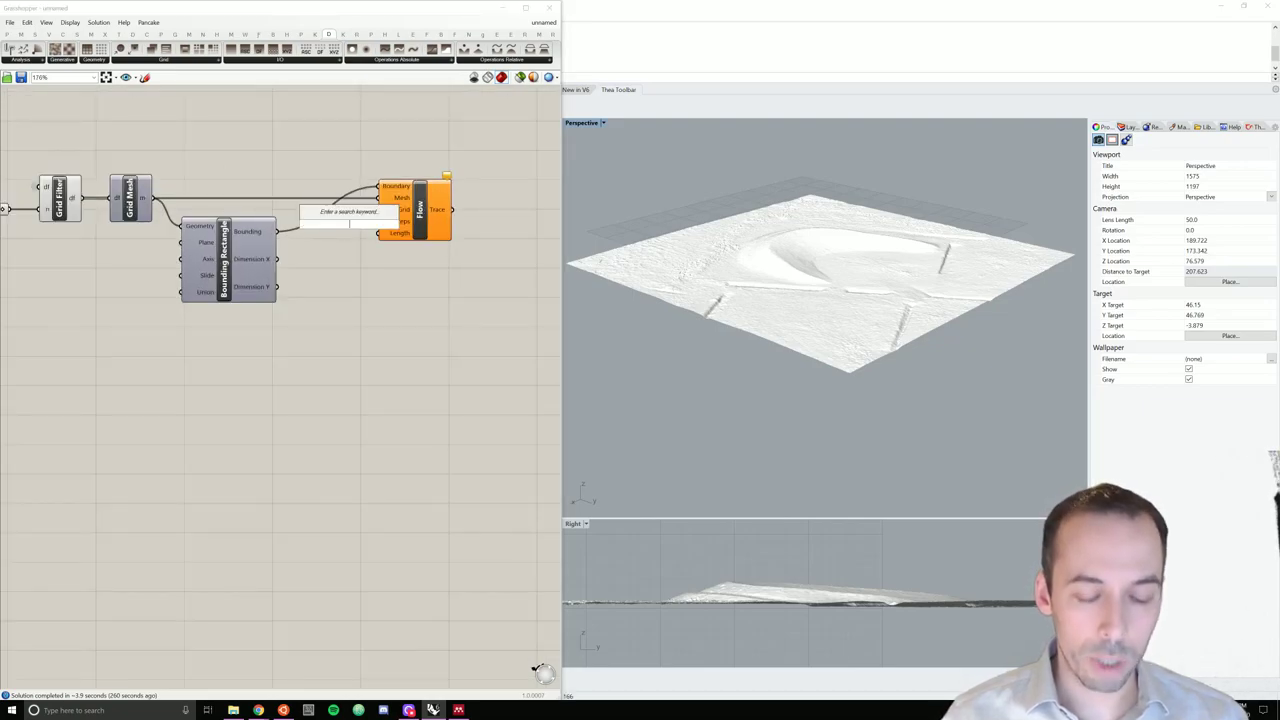
pyautogui.write('panels')
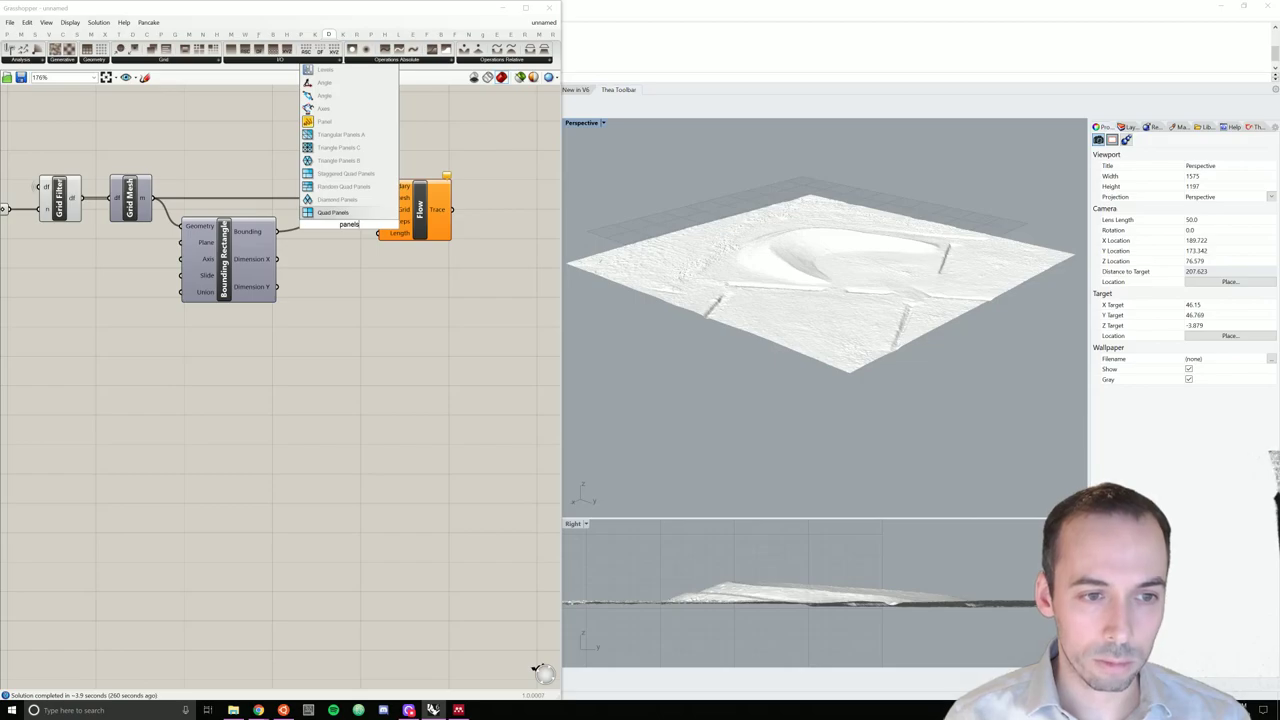
pyautogui.press('Up')
pyautogui.press('Up')
pyautogui.press('Up')
pyautogui.press('Up')
pyautogui.press('Up')
pyautogui.press('Up')
pyautogui.press('Up')
pyautogui.press('Return')
# - Clear the panel's default text, shrink it to a small value box beside Flow's inputs, and set its value
pyautogui.rightClick(356, 206)
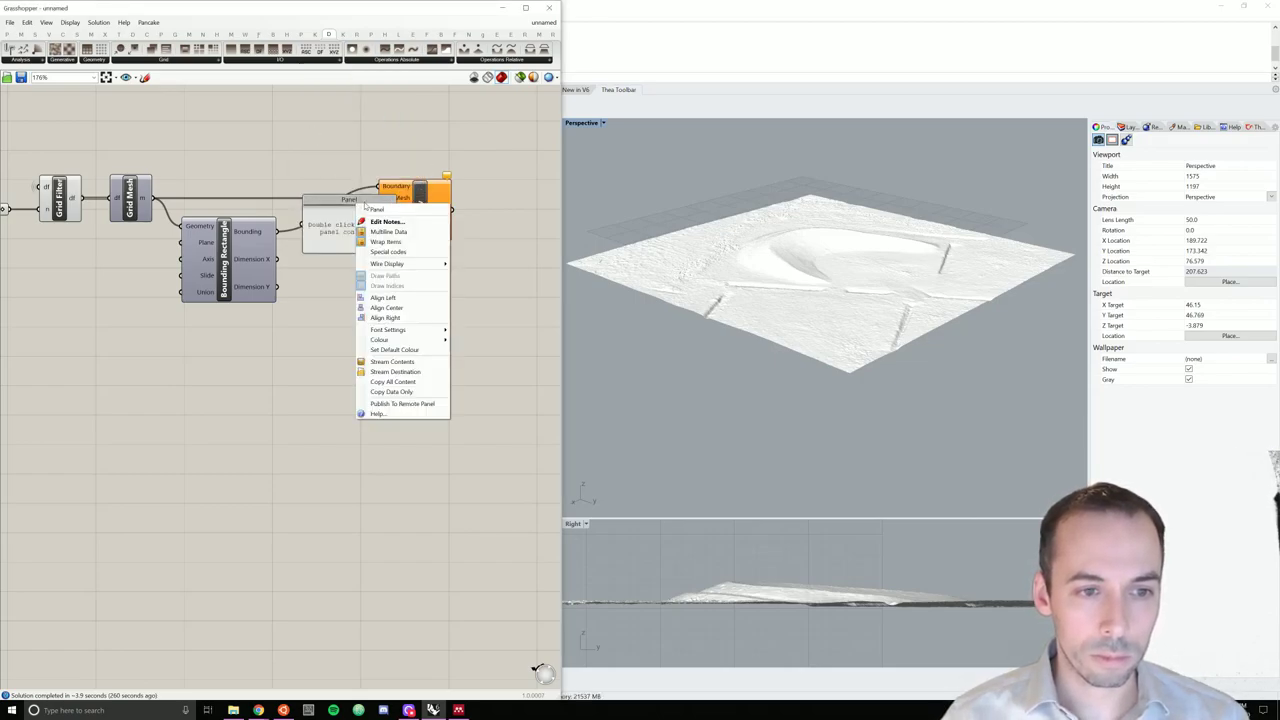
pyautogui.click(350, 286)
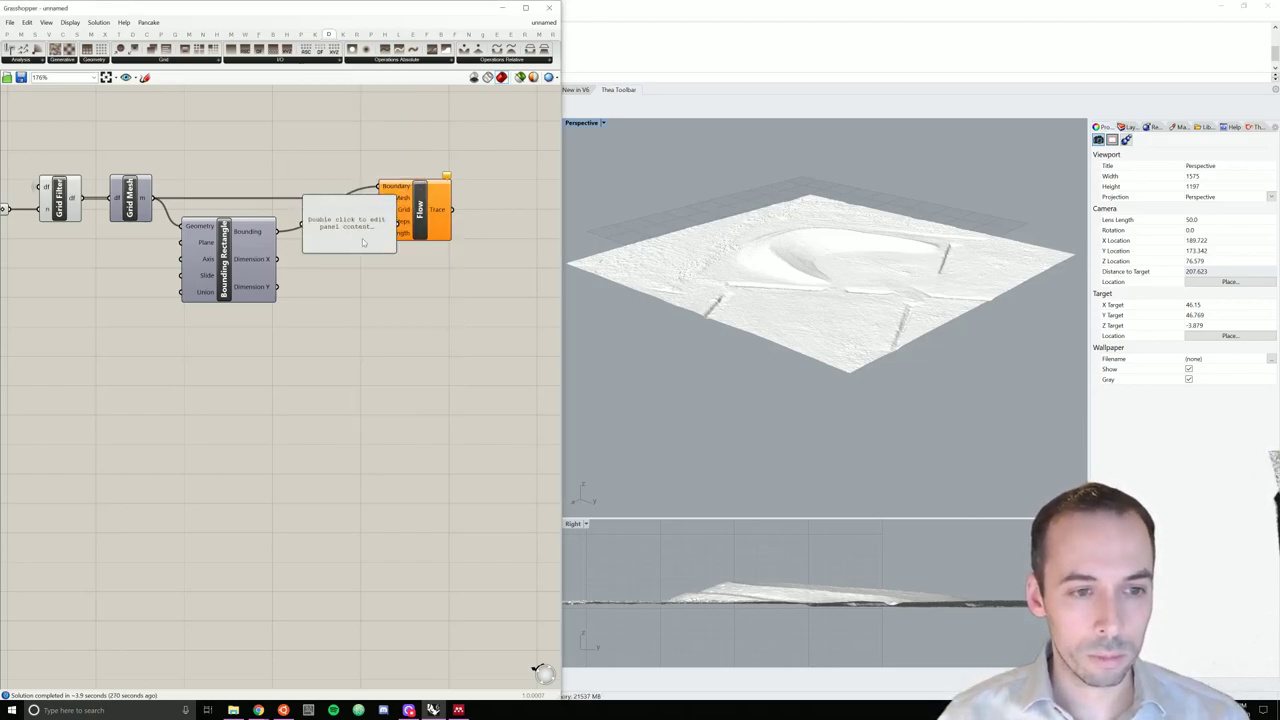
pyautogui.doubleClick(365, 230)
pyautogui.click(403, 258)
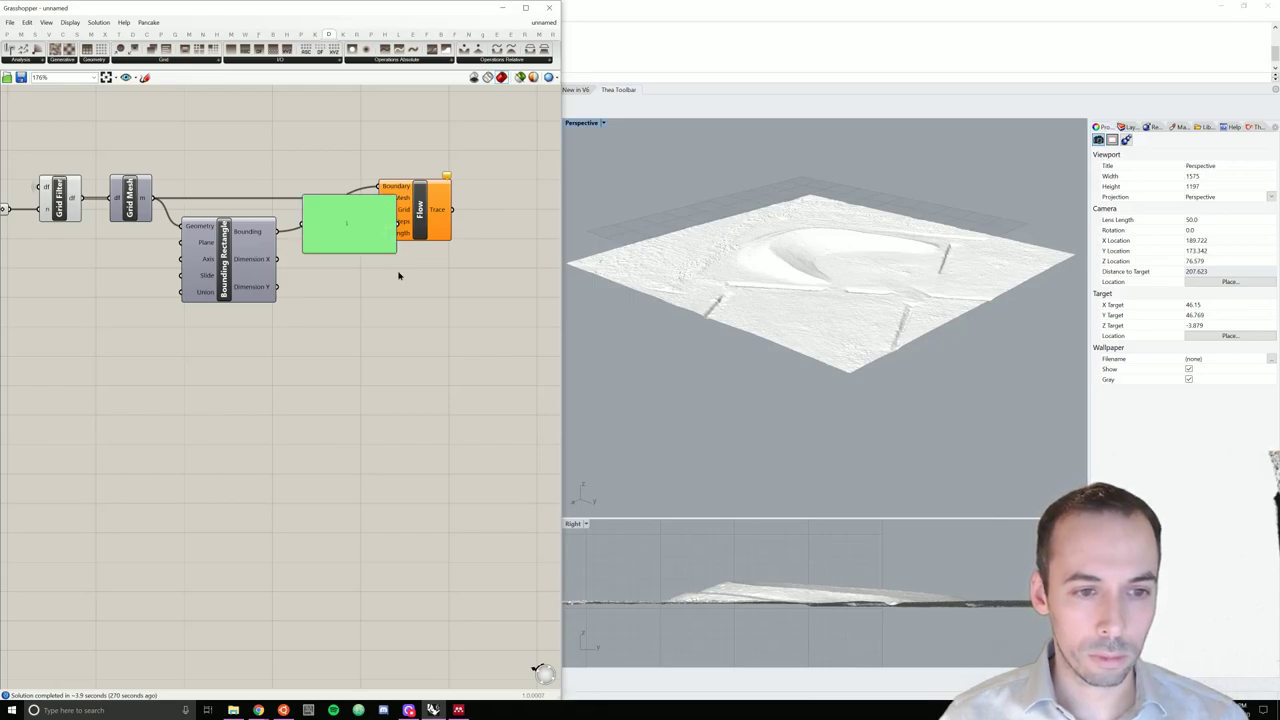
pyautogui.moveTo(397, 252); pyautogui.dragTo(343, 212)
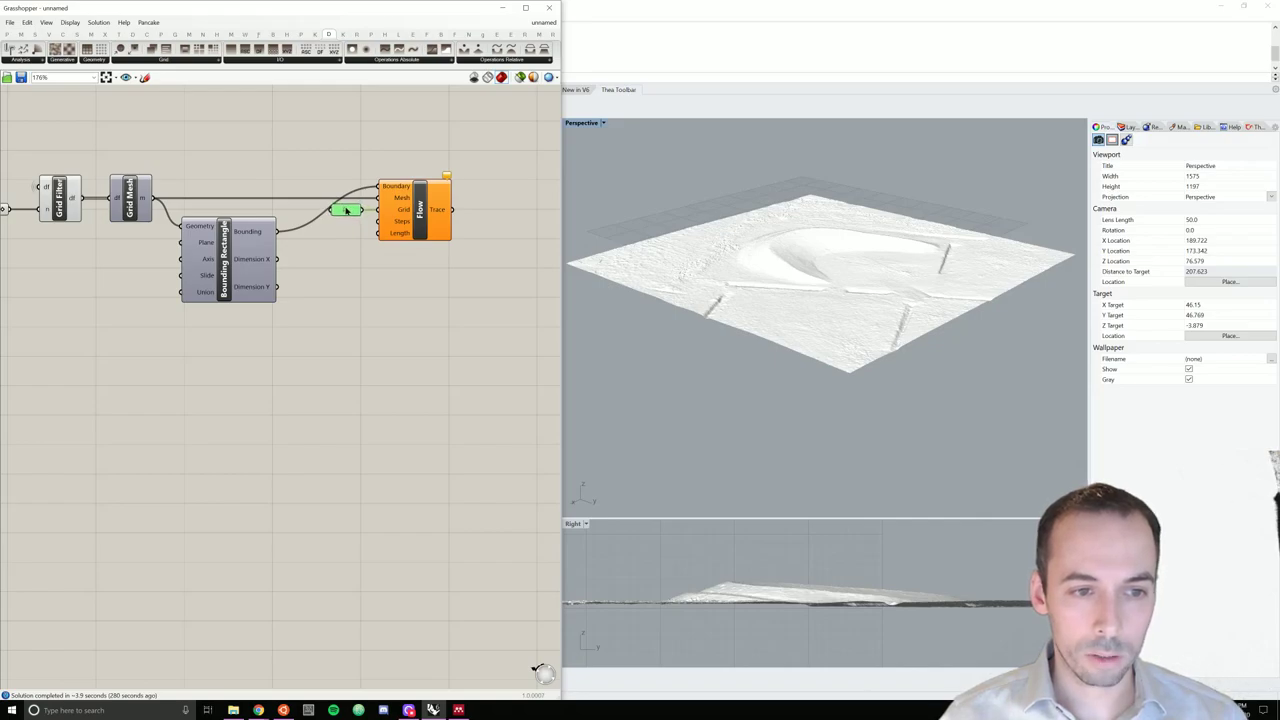
pyautogui.moveTo(345, 210); pyautogui.dragTo(345, 222)
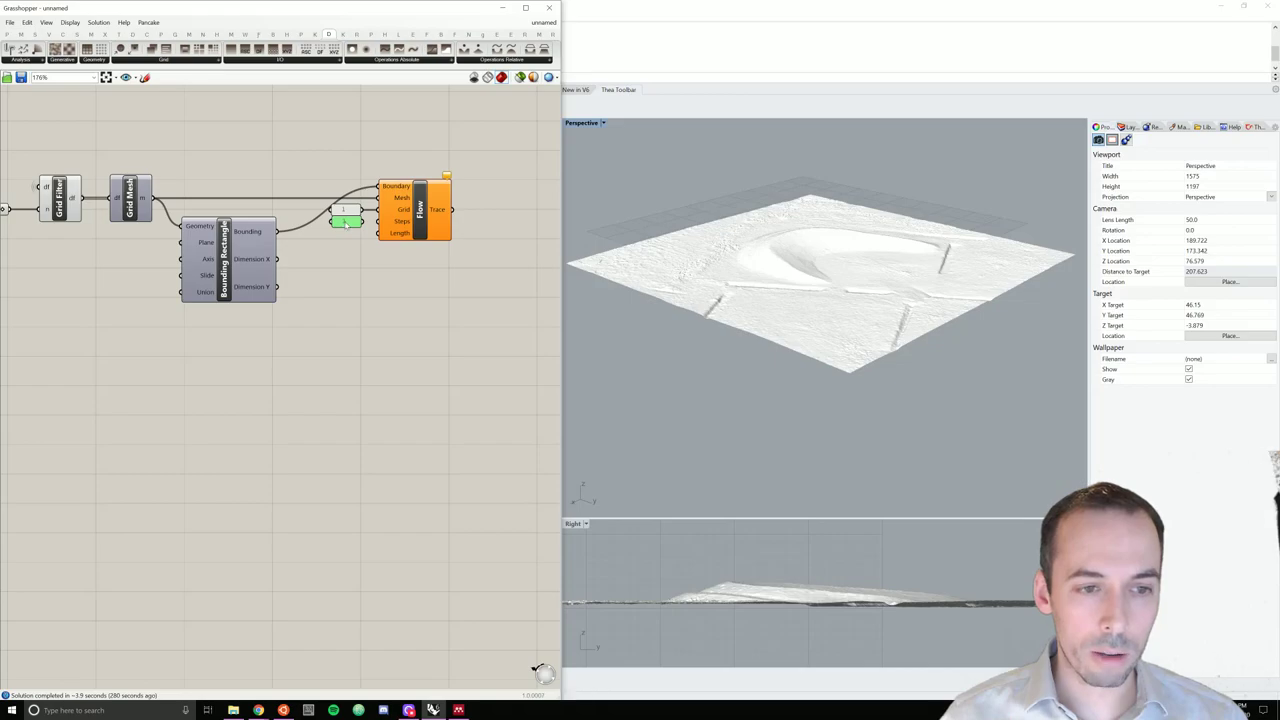
pyautogui.doubleClick(345, 222)
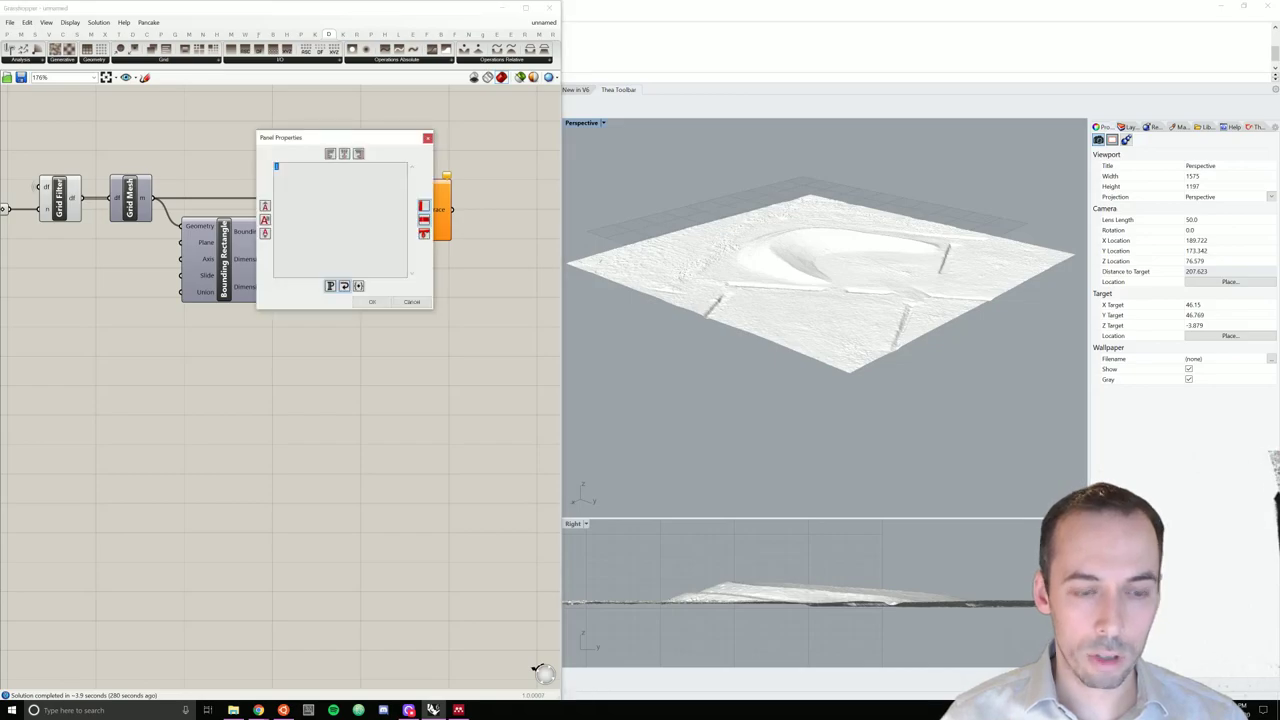
pyautogui.click(371, 302)
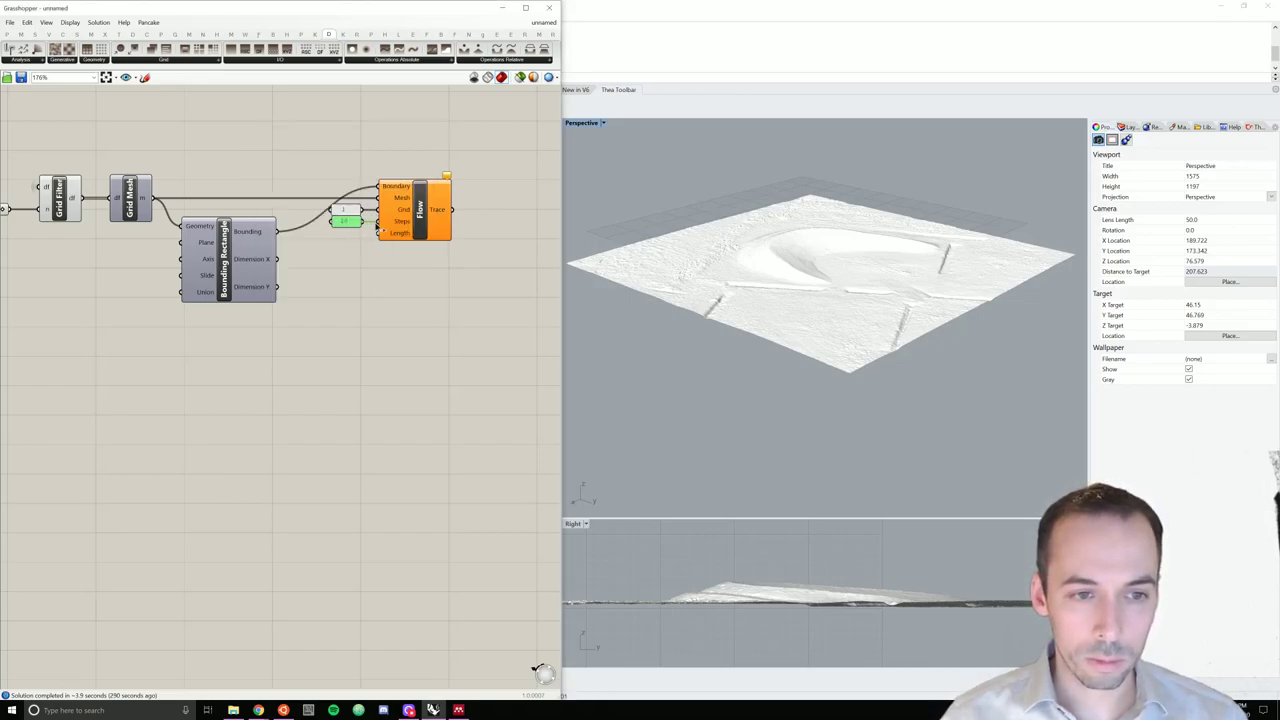
pyautogui.click(359, 241)
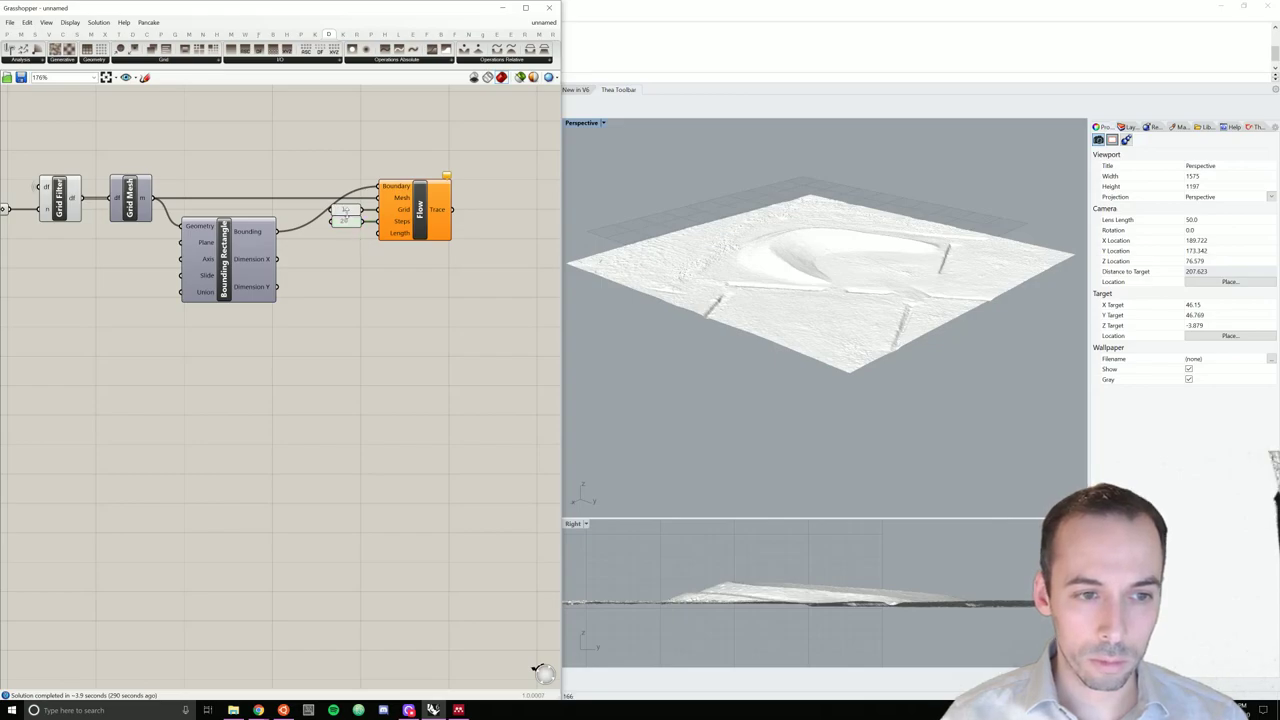
# - Move the small panel to Flow's Length input and set it to 0.5
pyautogui.click(341, 212)
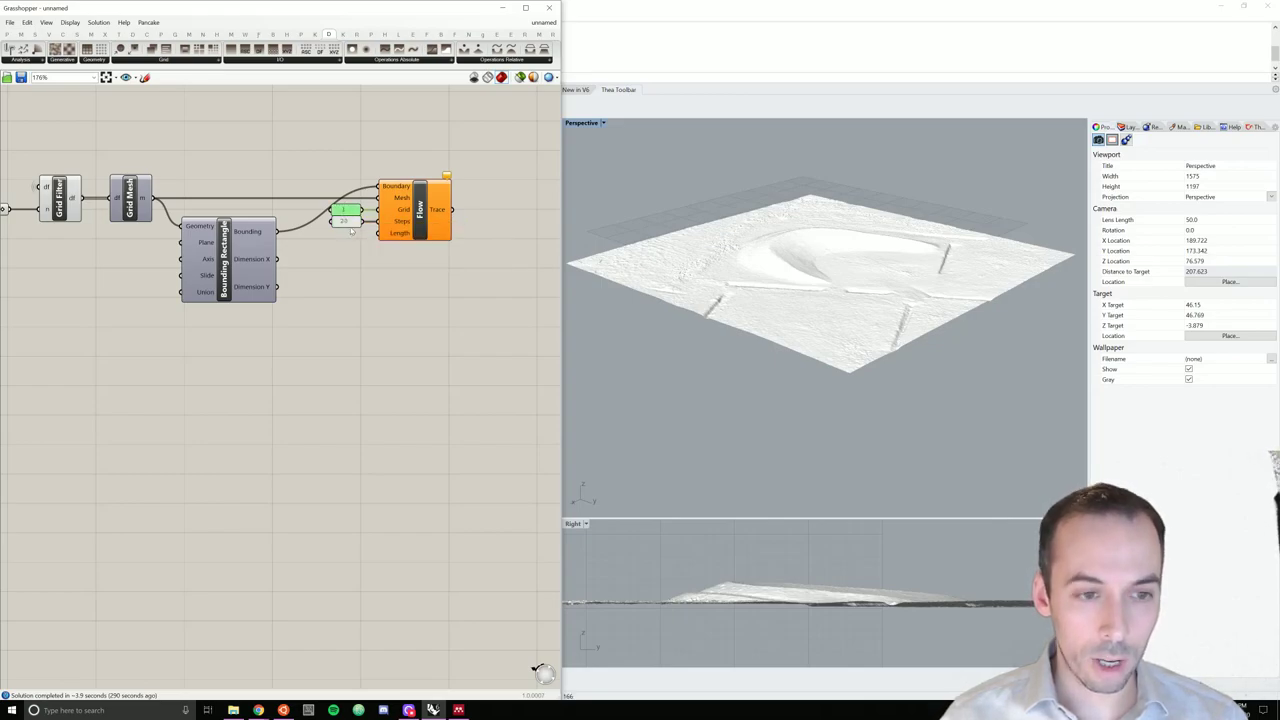
pyautogui.moveTo(352, 219); pyautogui.dragTo(345, 236)
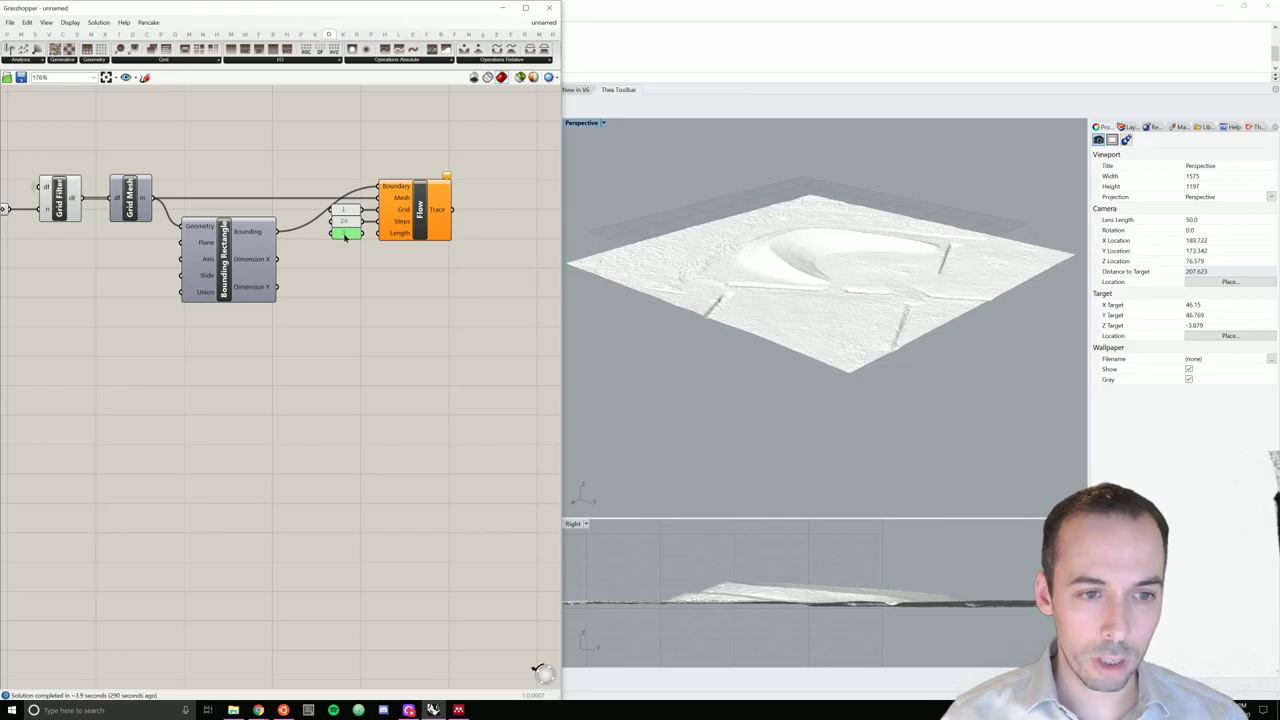
pyautogui.doubleClick(346, 234)
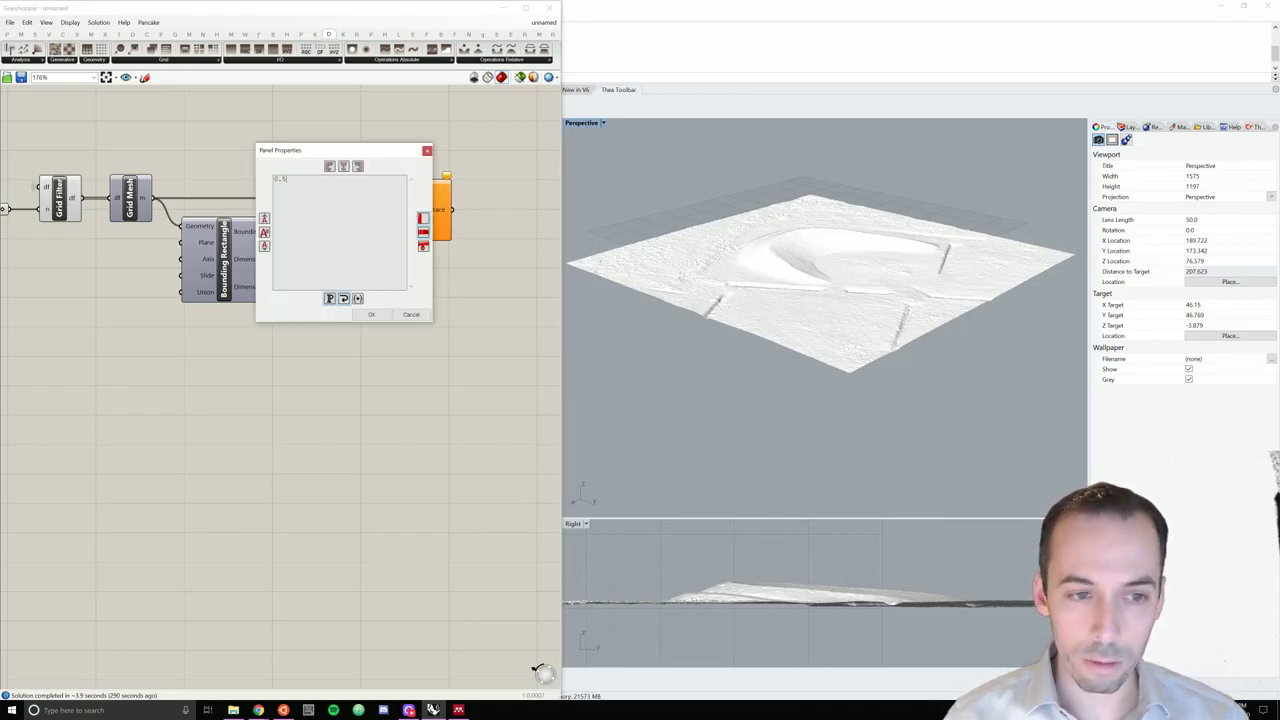
pyautogui.click(371, 314)
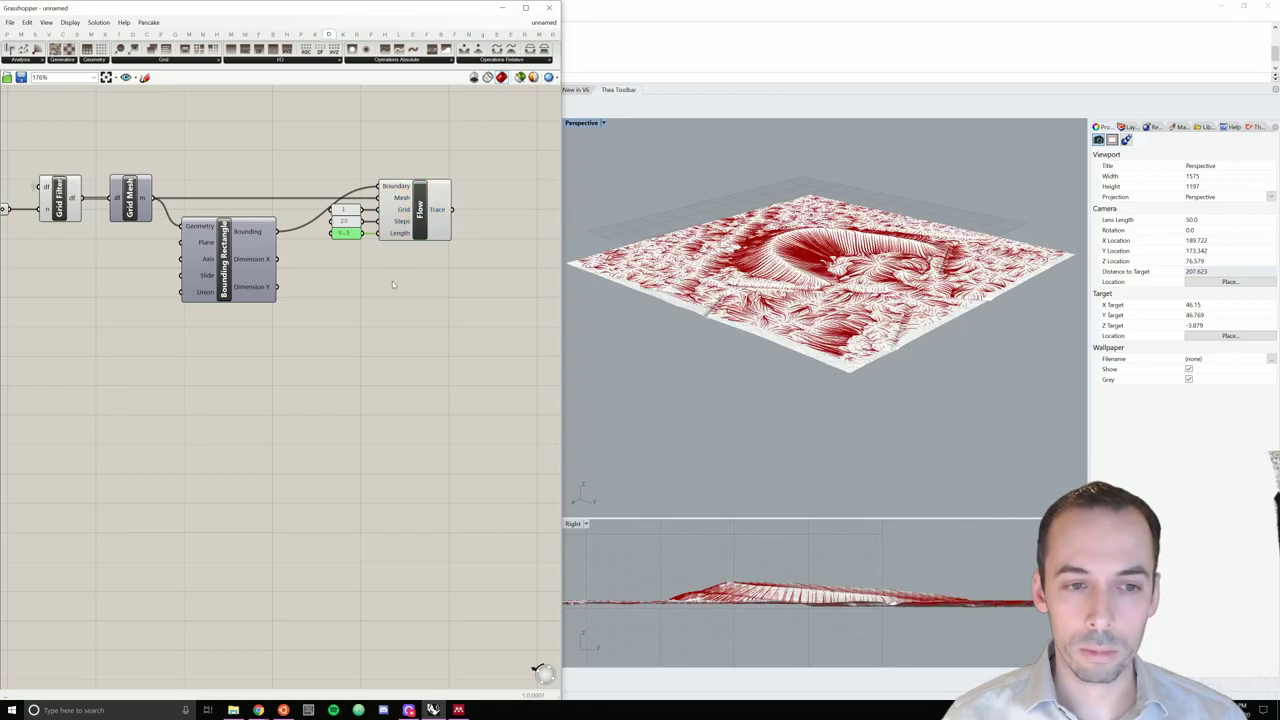
pyautogui.moveTo(837, 265); pyautogui.dragTo(838, 304, button='right')
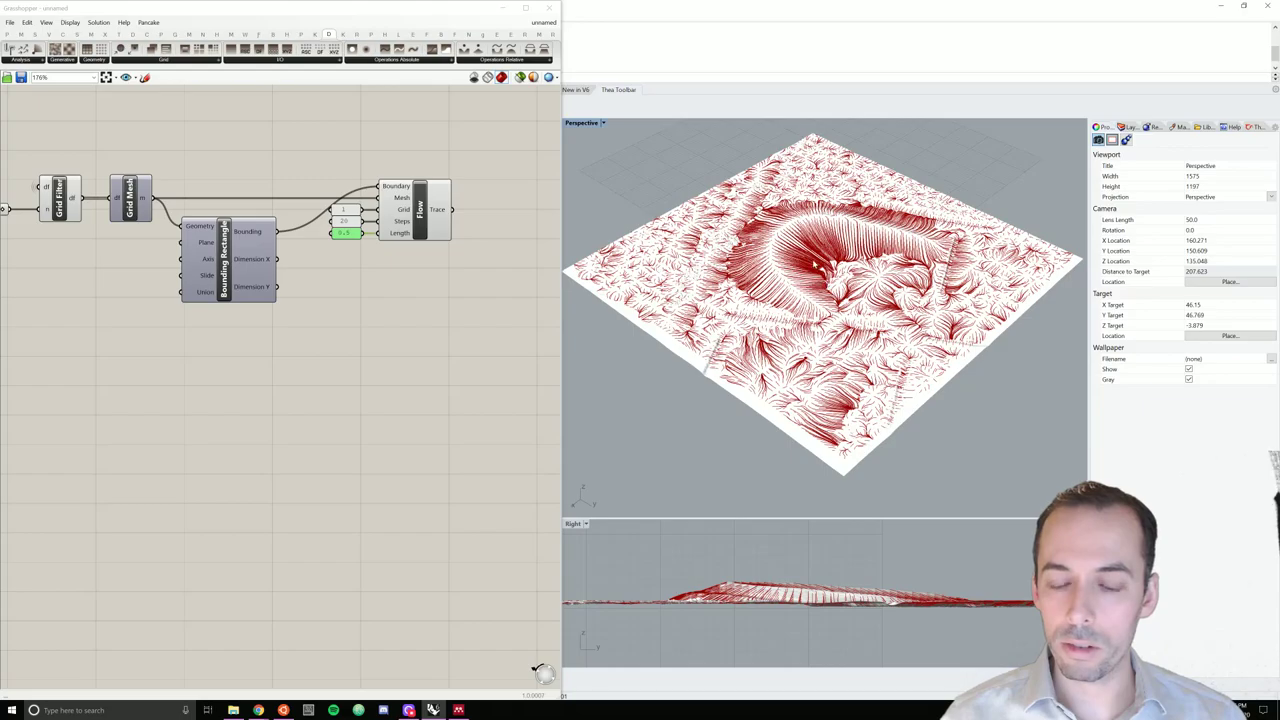
pyautogui.scroll(3, 814, 264)
pyautogui.scroll(-1, 816, 262)
pyautogui.scroll(2, 820, 258)
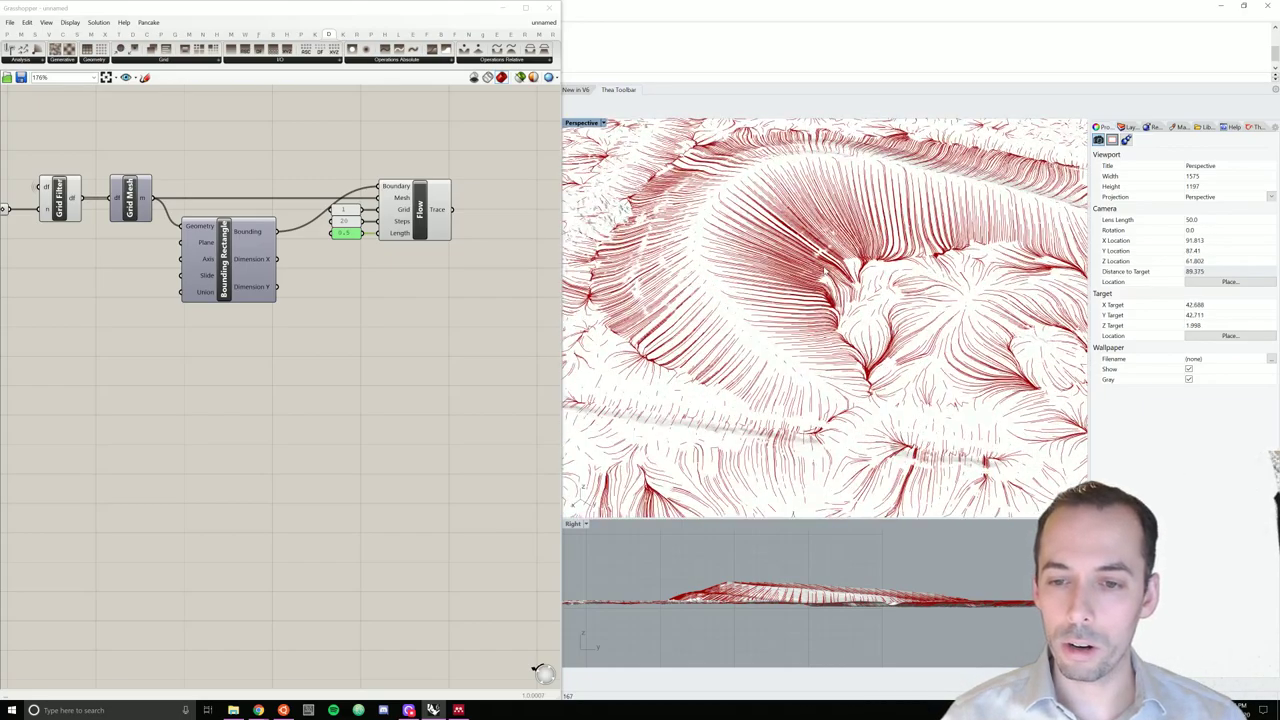
pyautogui.scroll(-2, 826, 270)
pyautogui.scroll(-3, 832, 305)
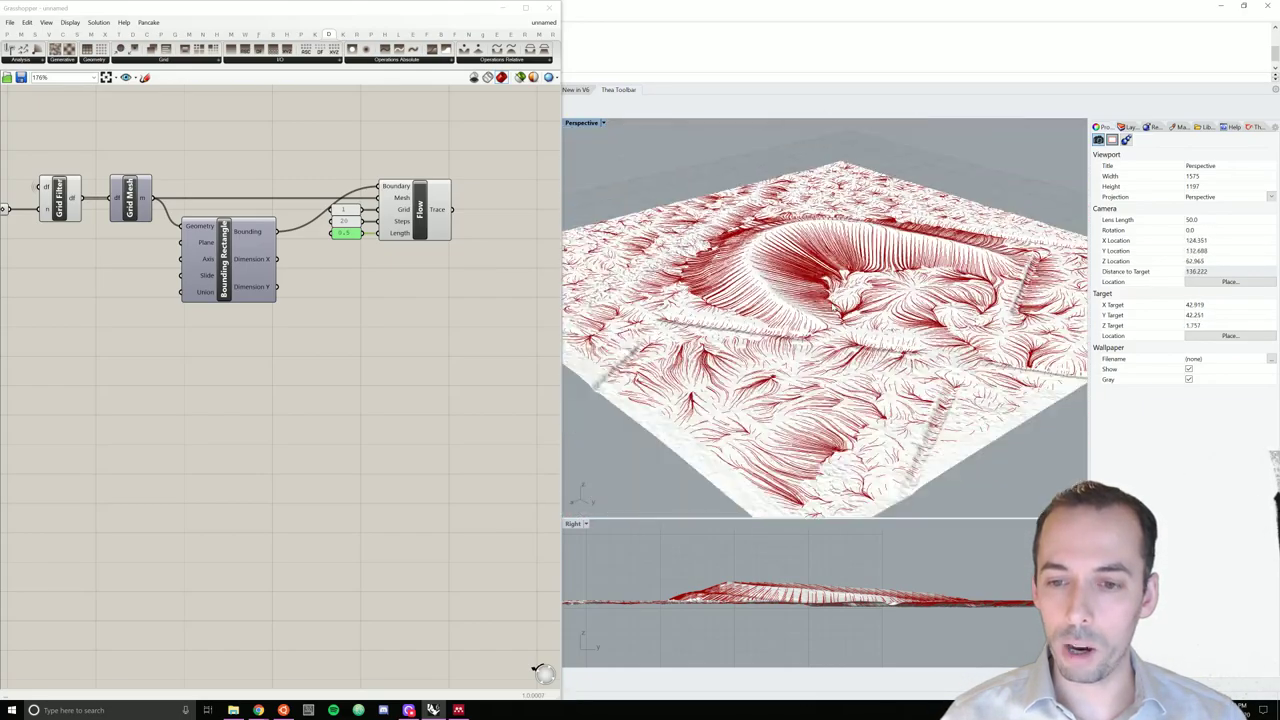
pyautogui.moveTo(840, 300); pyautogui.dragTo(805, 300, button='right')
pyautogui.scroll(-3, 444, 365)
pyautogui.click(444, 365)
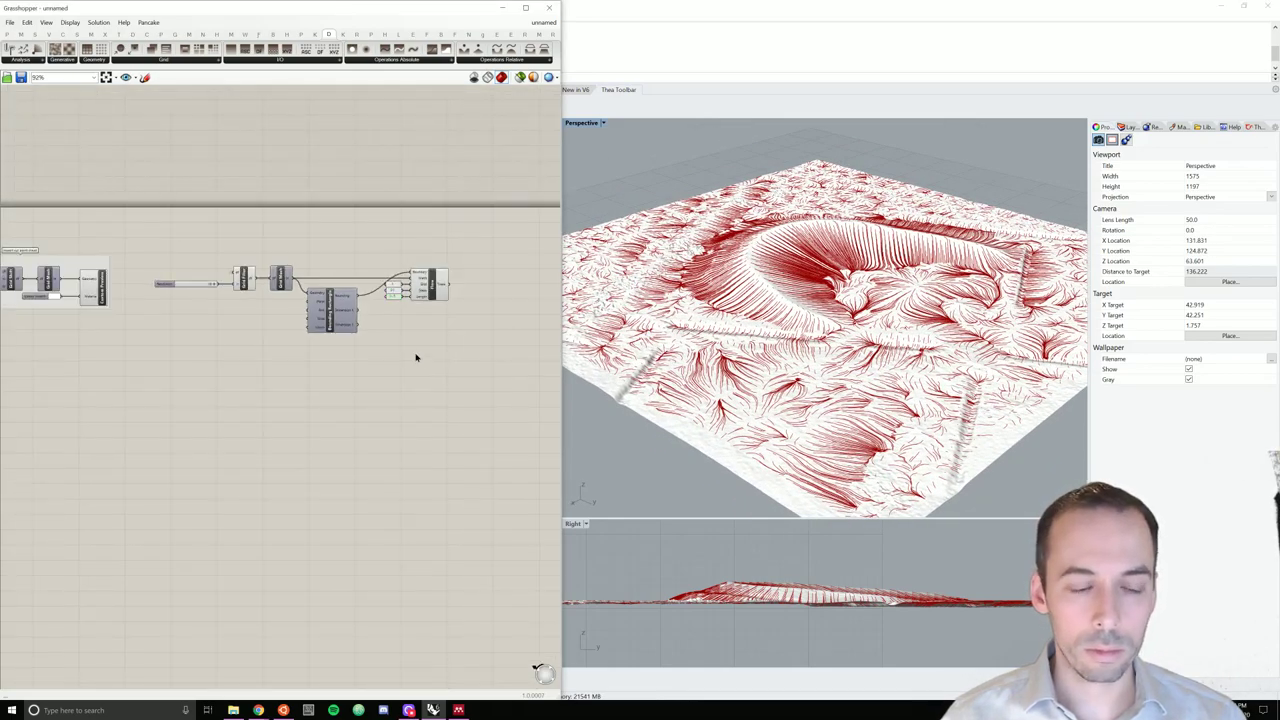
pyautogui.scroll(1, 400, 345)
pyautogui.moveTo(397, 357); pyautogui.dragTo(369, 309, button='right')
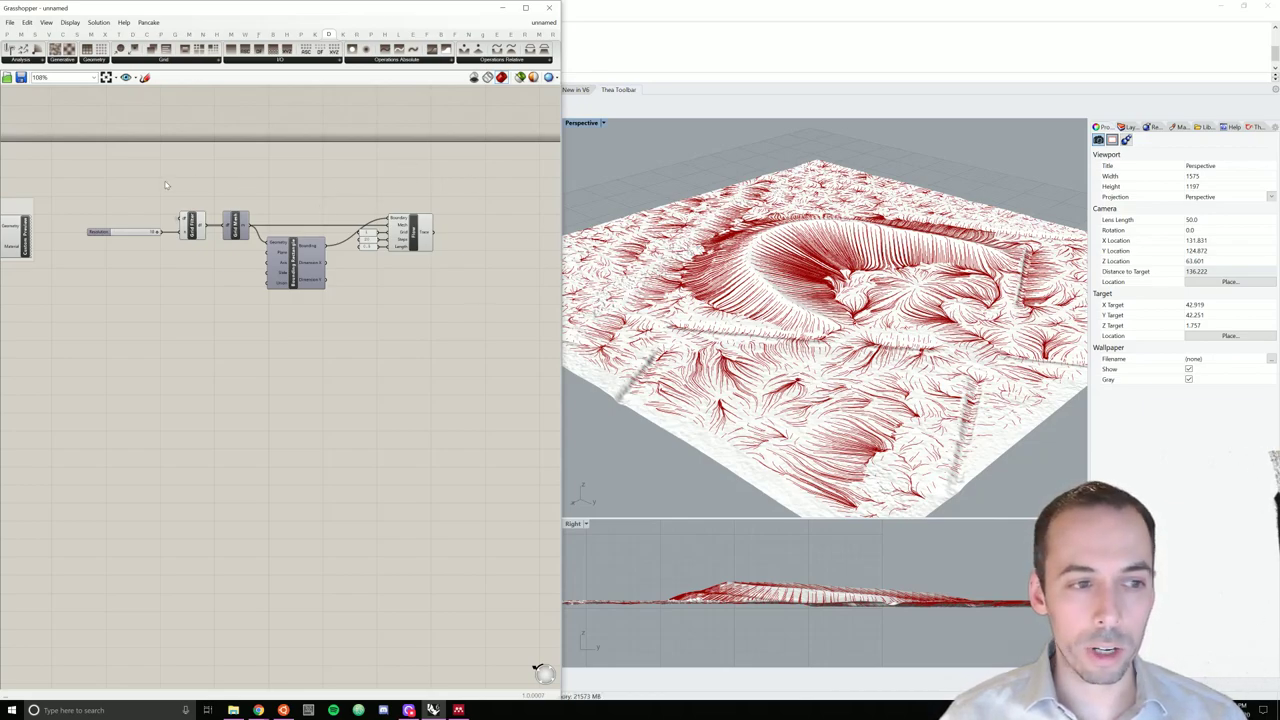
# - Name the group of flow-line components 'compute flow lines'
pyautogui.moveTo(76, 175); pyautogui.dragTo(482, 367)
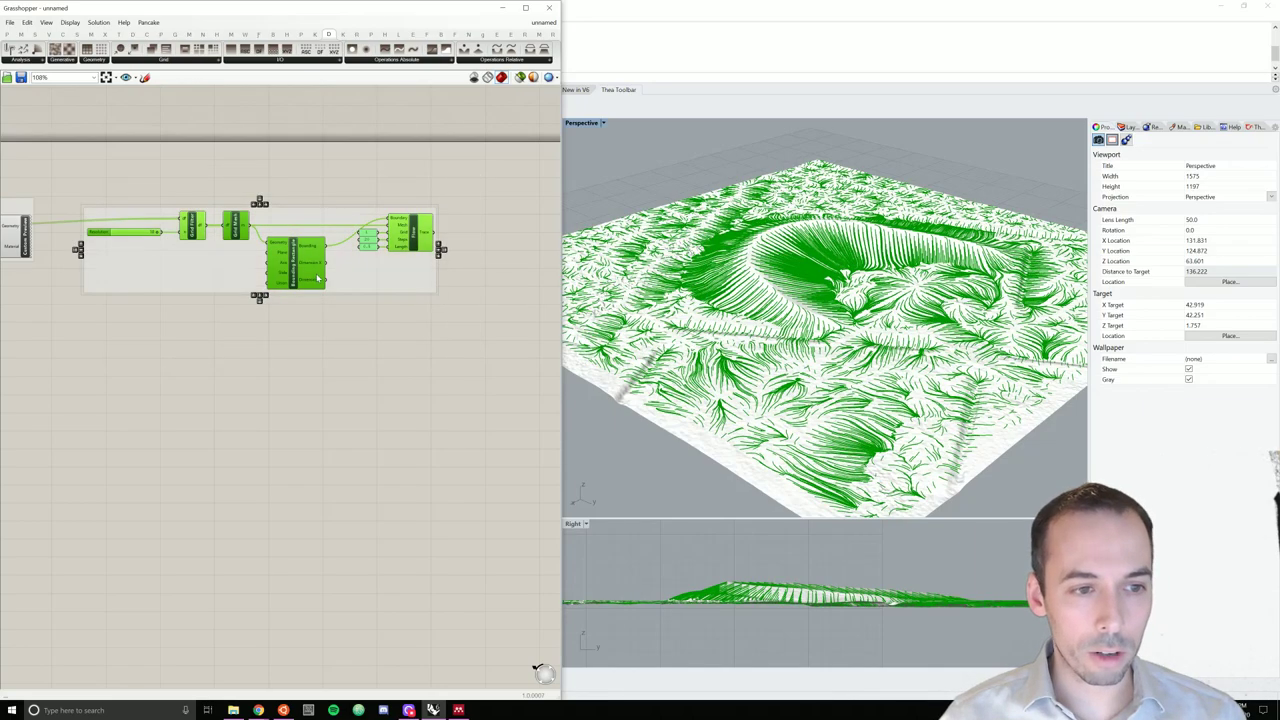
pyautogui.click(294, 190)
pyautogui.rightClick(295, 213)
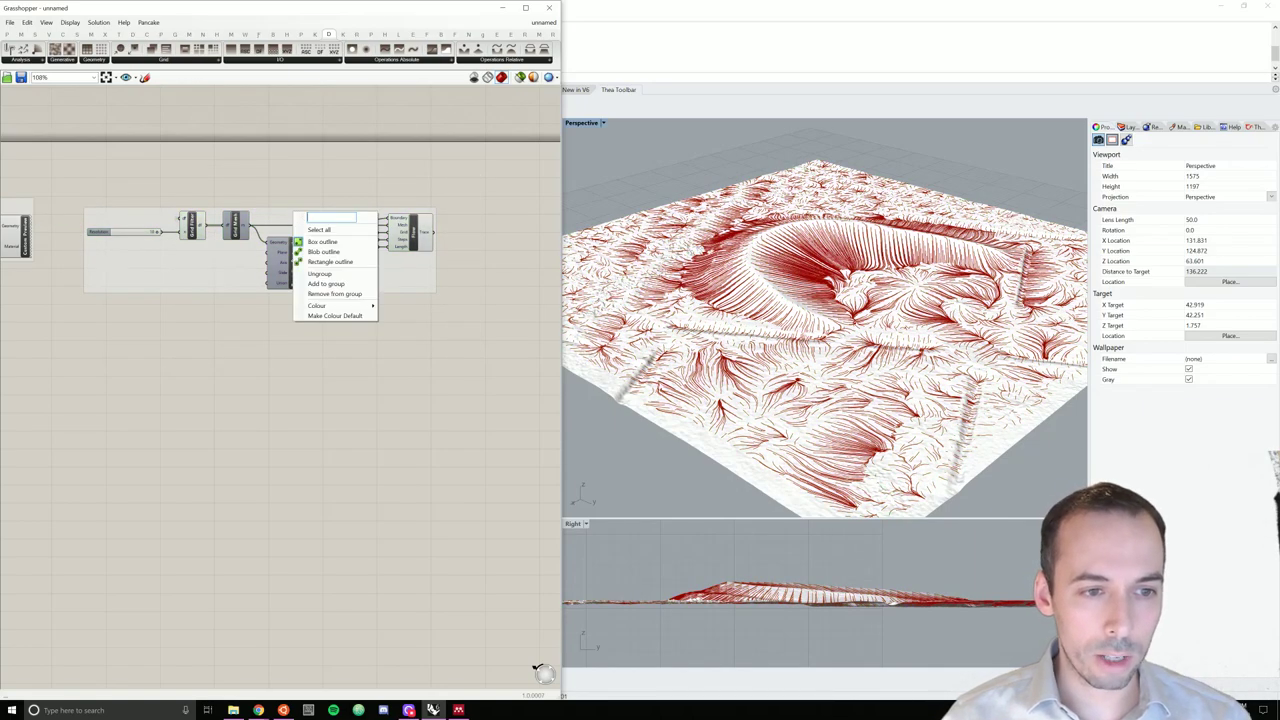
pyautogui.write('compute')
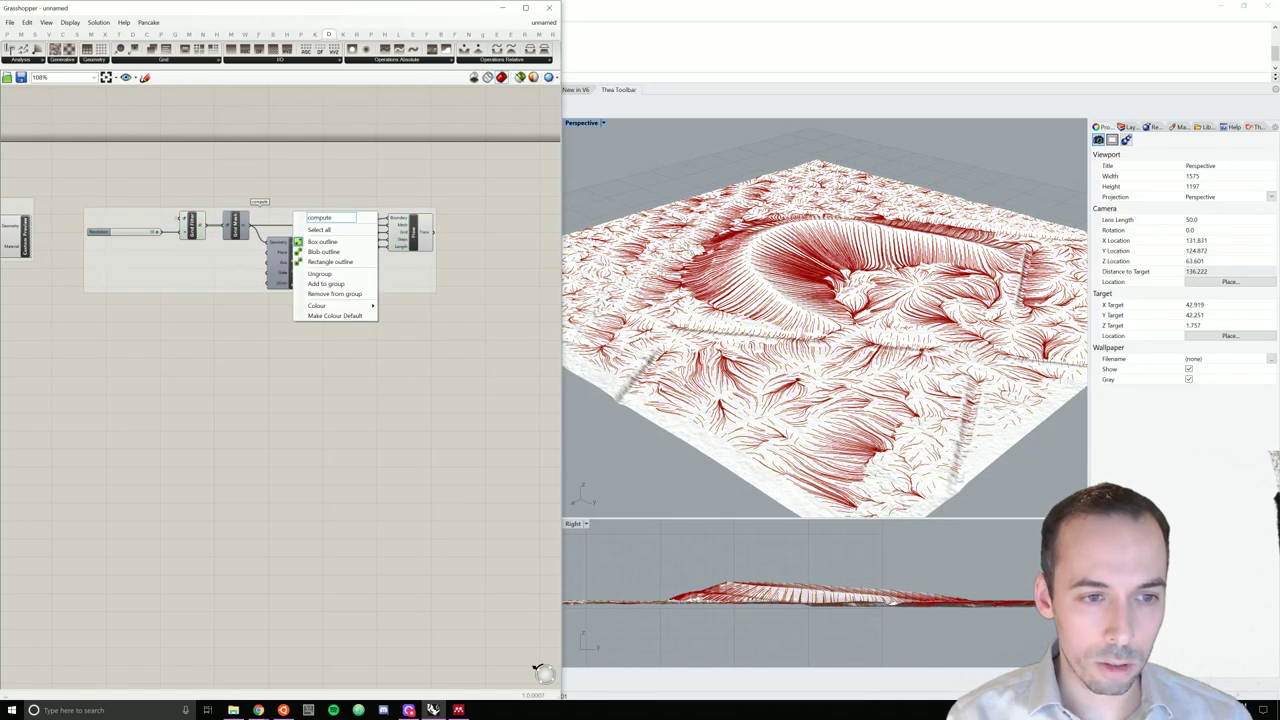
pyautogui.write(' flow lines')
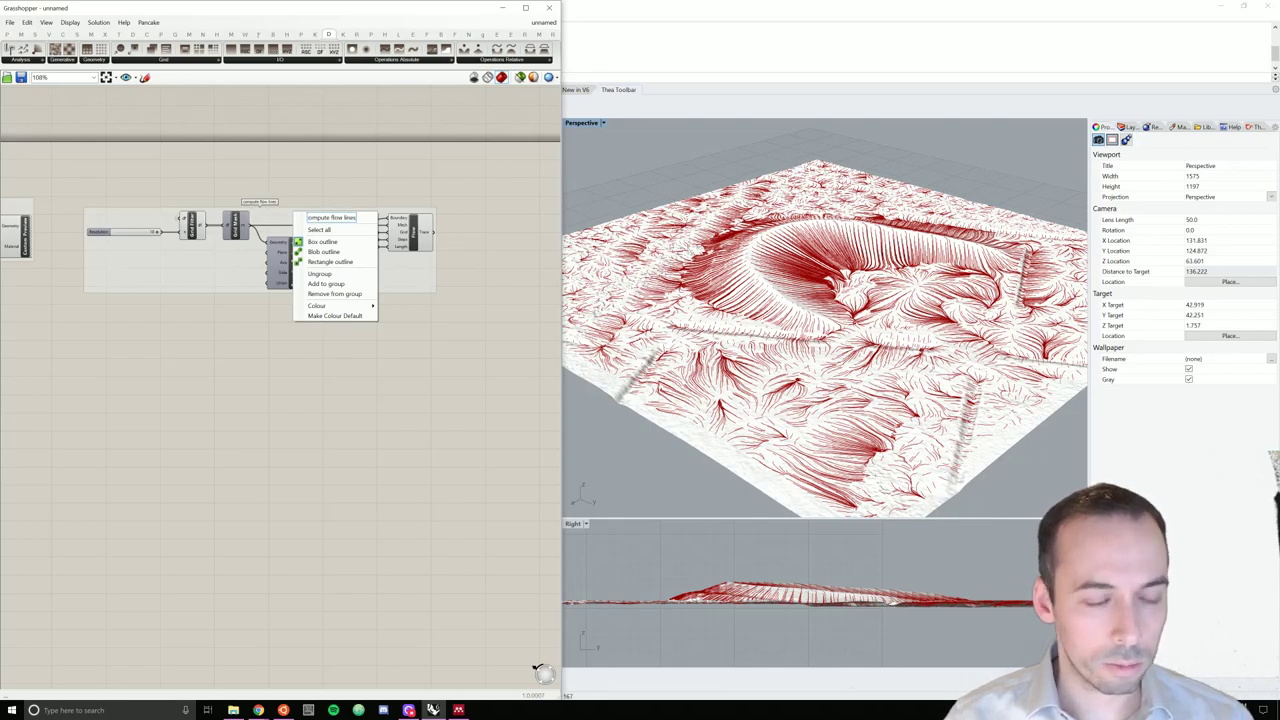
pyautogui.click(268, 372)
# - Bring up the list of mesh analysis components
pyautogui.moveTo(223, 363); pyautogui.dragTo(229, 314, button='right')
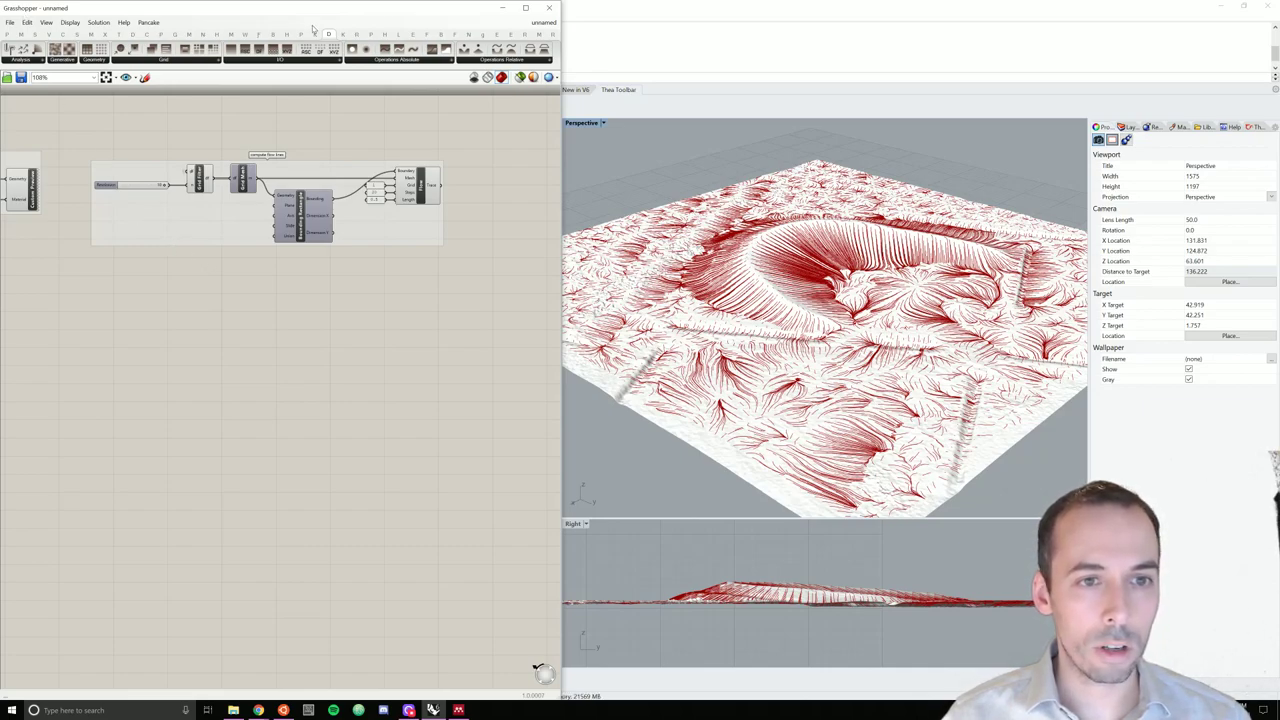
pyautogui.click(441, 34)
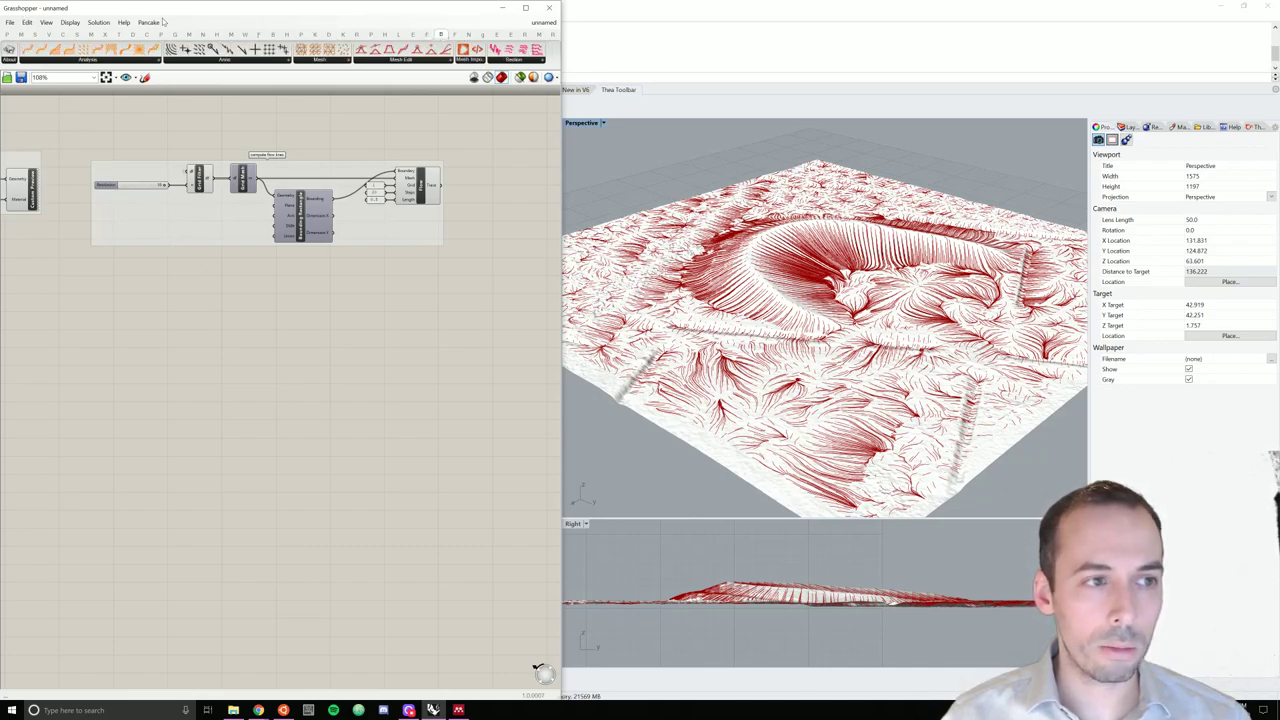
pyautogui.click(87, 63)
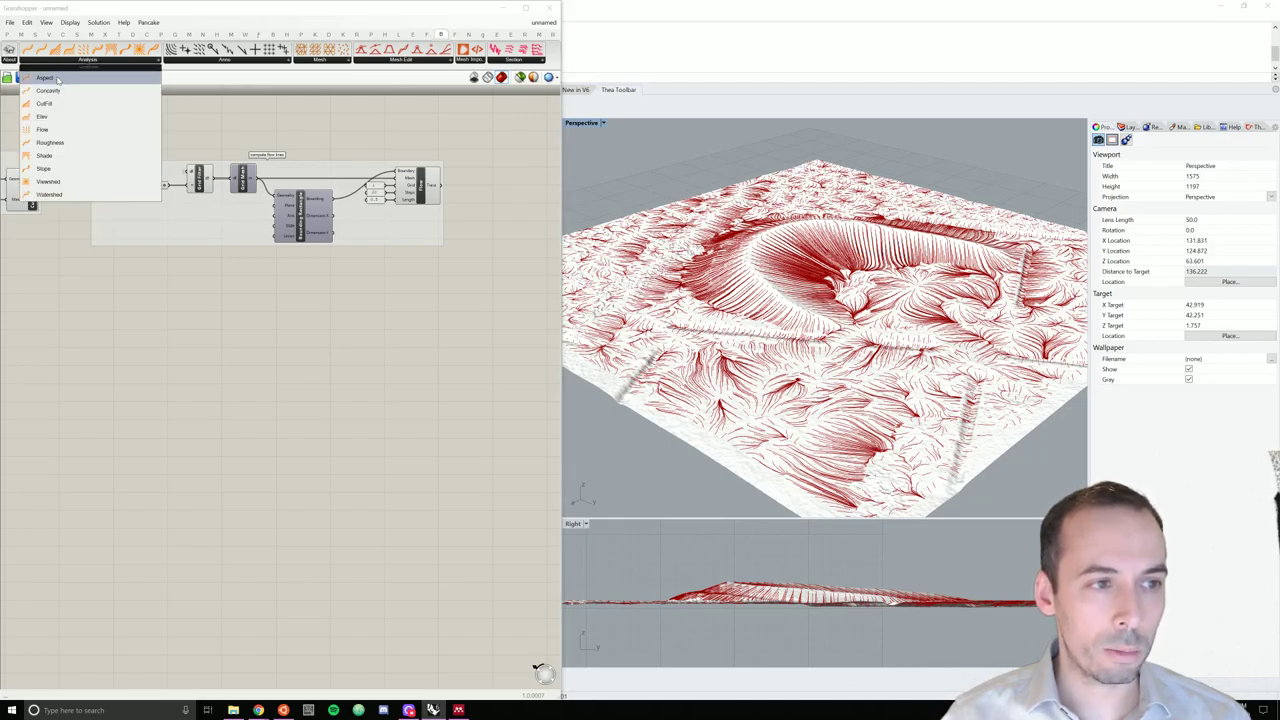
# - Place a Bison Aspect component below the group and wire the terrain mesh into its Mesh input
pyautogui.click(60, 78)
pyautogui.click(301, 289)
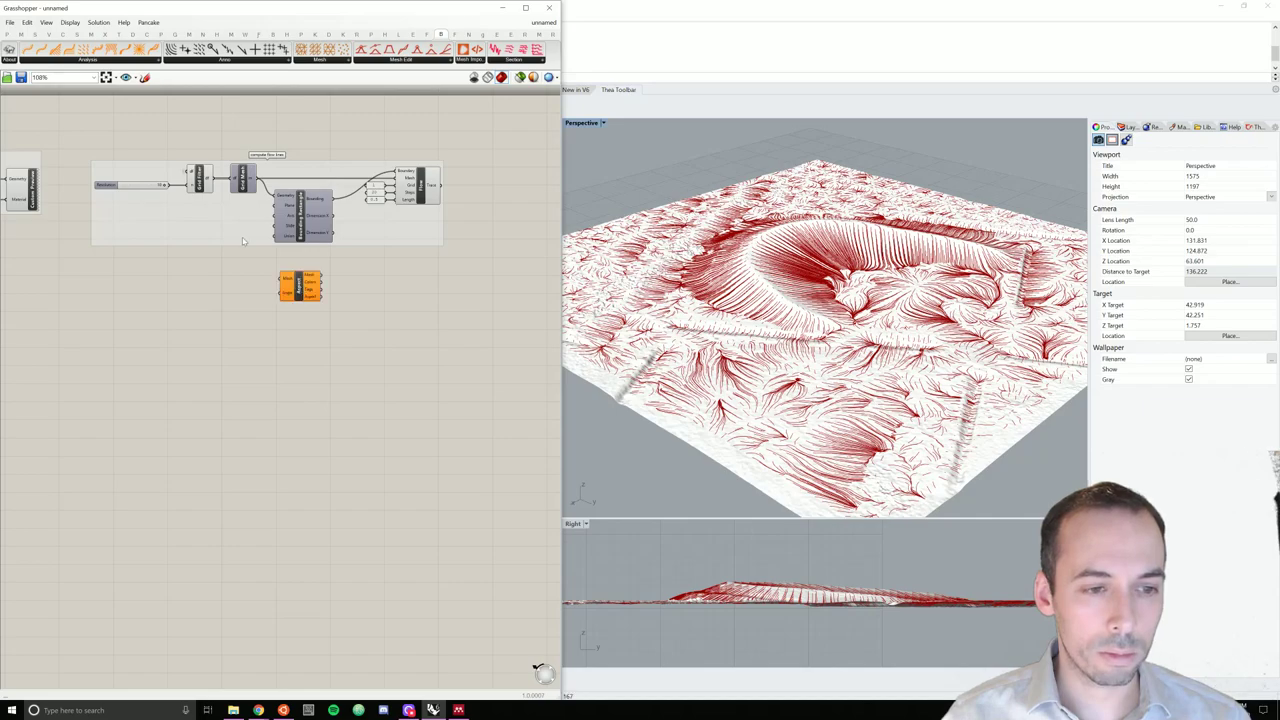
pyautogui.moveTo(189, 270); pyautogui.dragTo(250, 254, button='right')
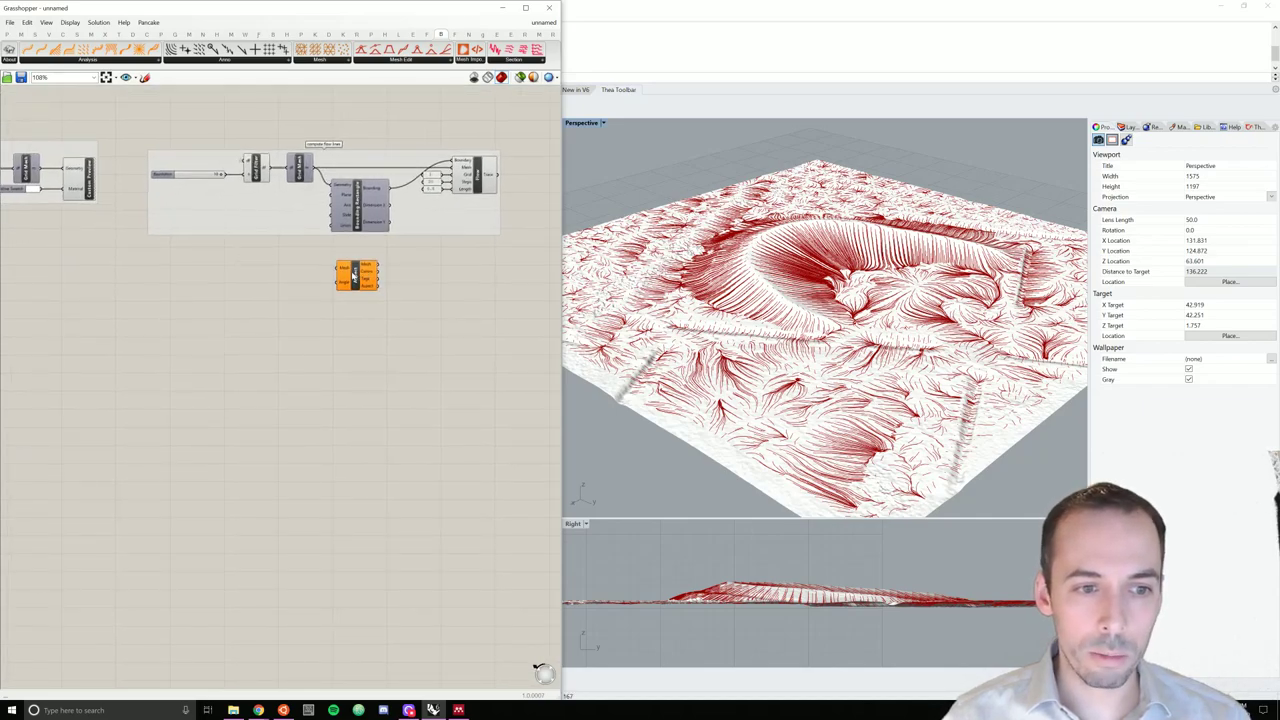
pyautogui.moveTo(359, 262); pyautogui.dragTo(245, 275)
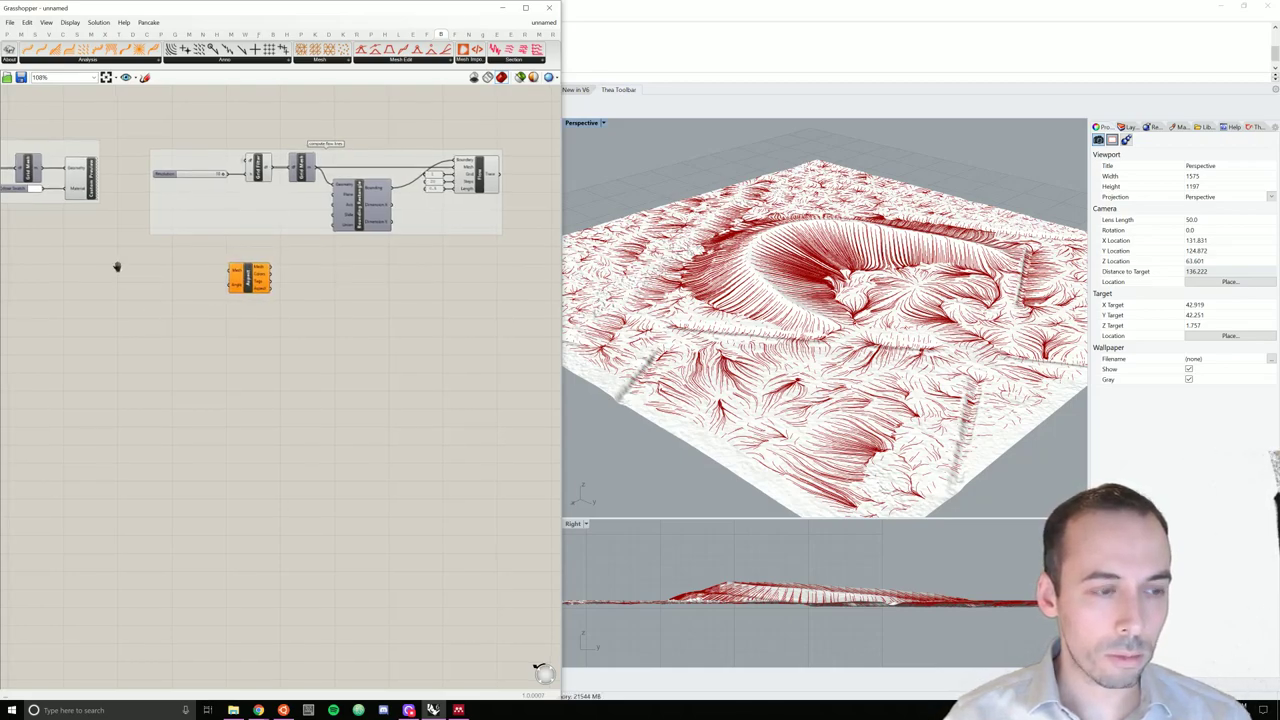
pyautogui.moveTo(117, 266); pyautogui.dragTo(141, 258, button='right')
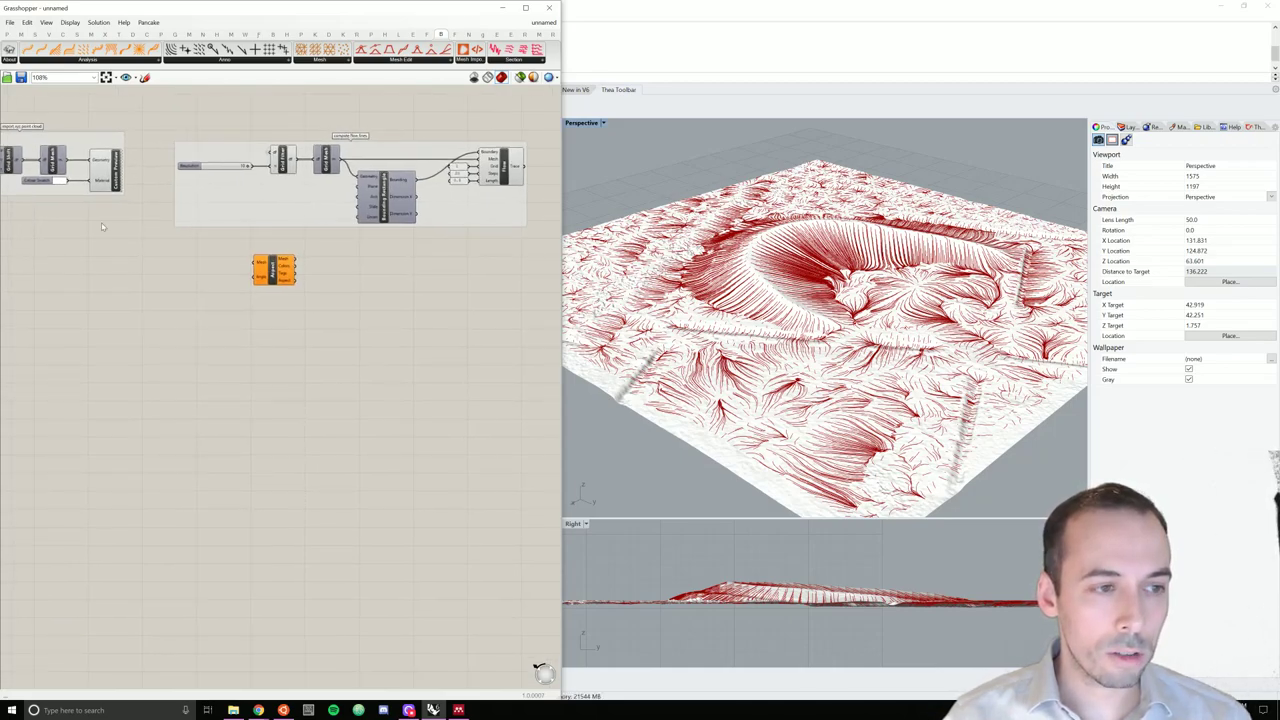
pyautogui.rightClick(262, 265)
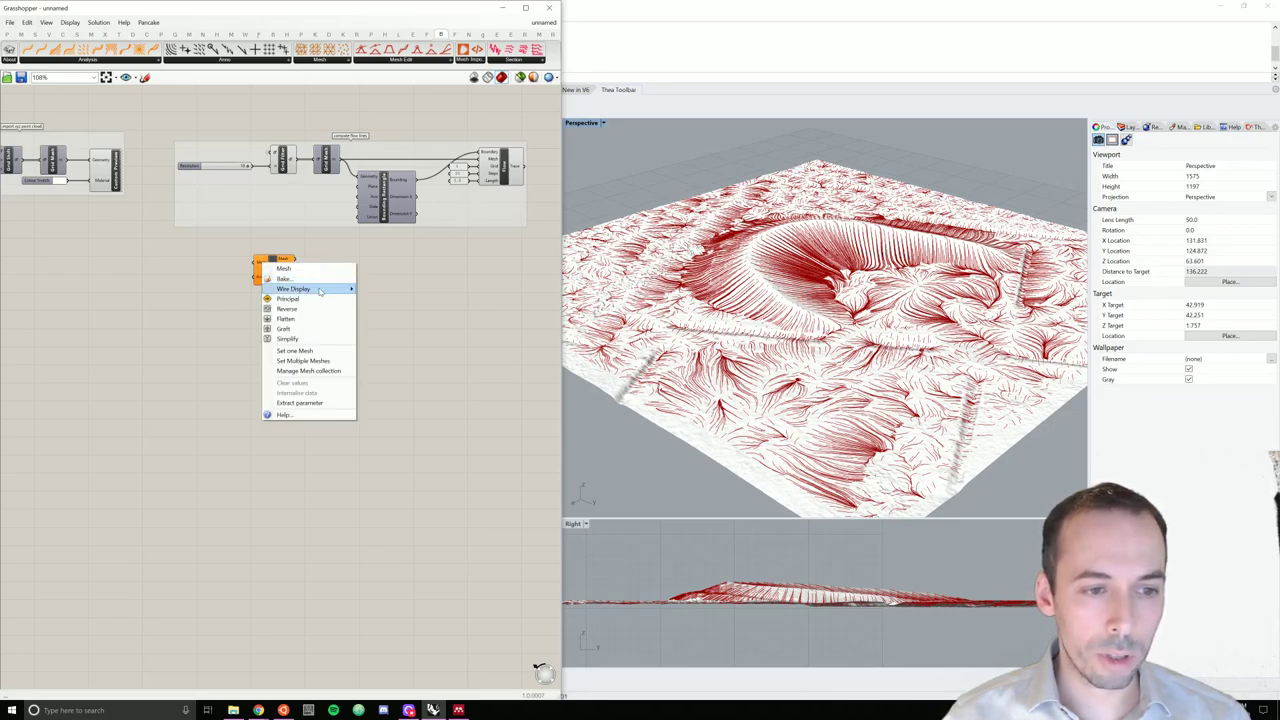
pyautogui.moveTo(300, 289)
pyautogui.click(380, 306)
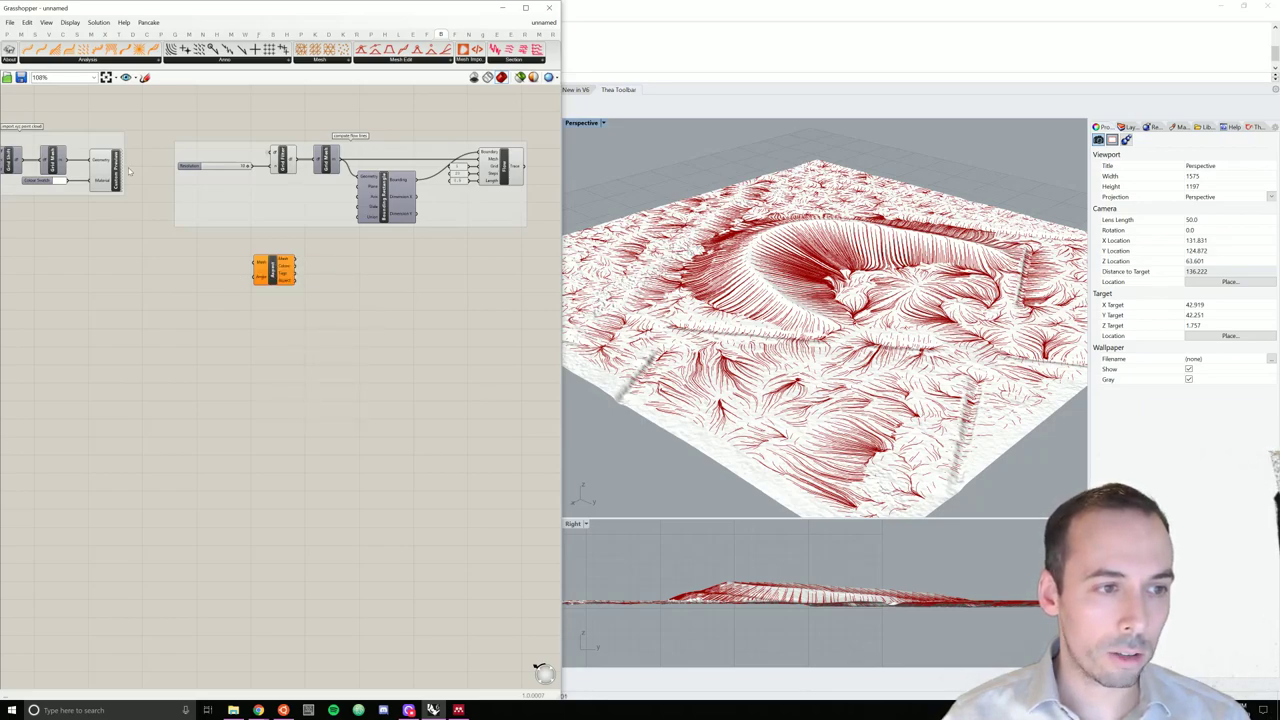
pyautogui.moveTo(65, 166); pyautogui.dragTo(254, 268)
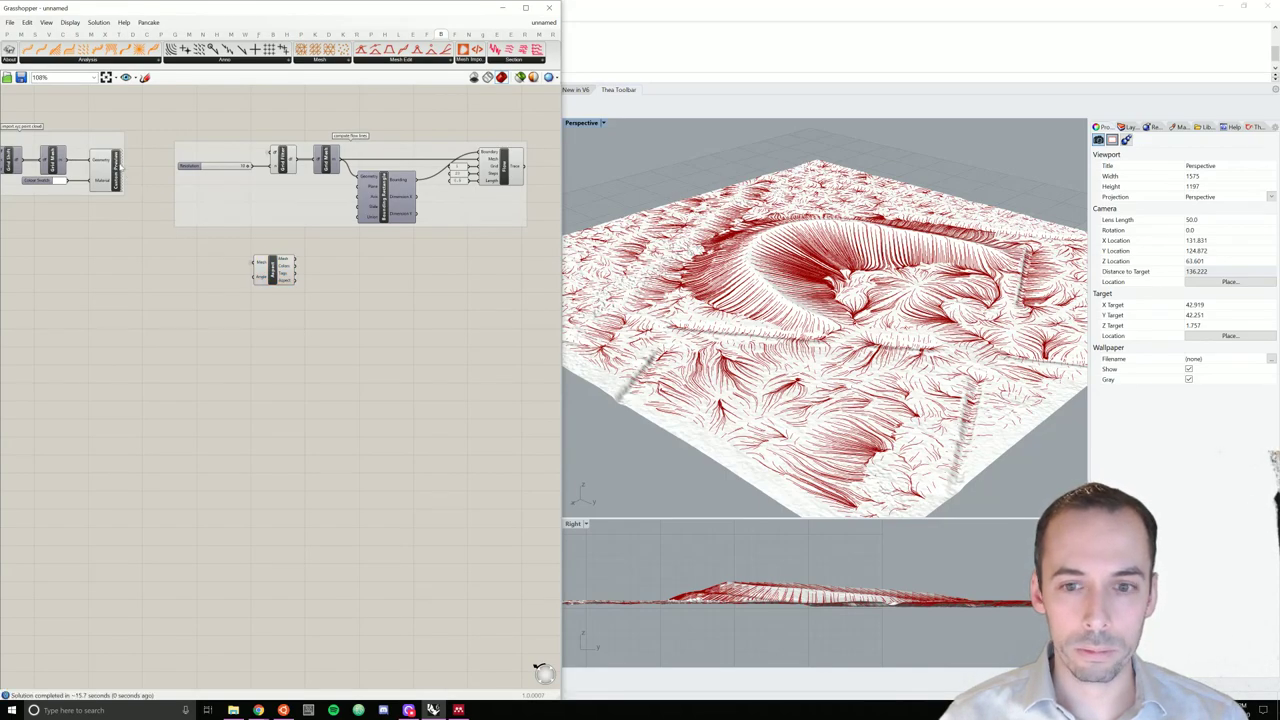
# - Turn off the Custom Preview's white terrain display and orbit down to view the shaded mesh
pyautogui.rightClick(117, 178)
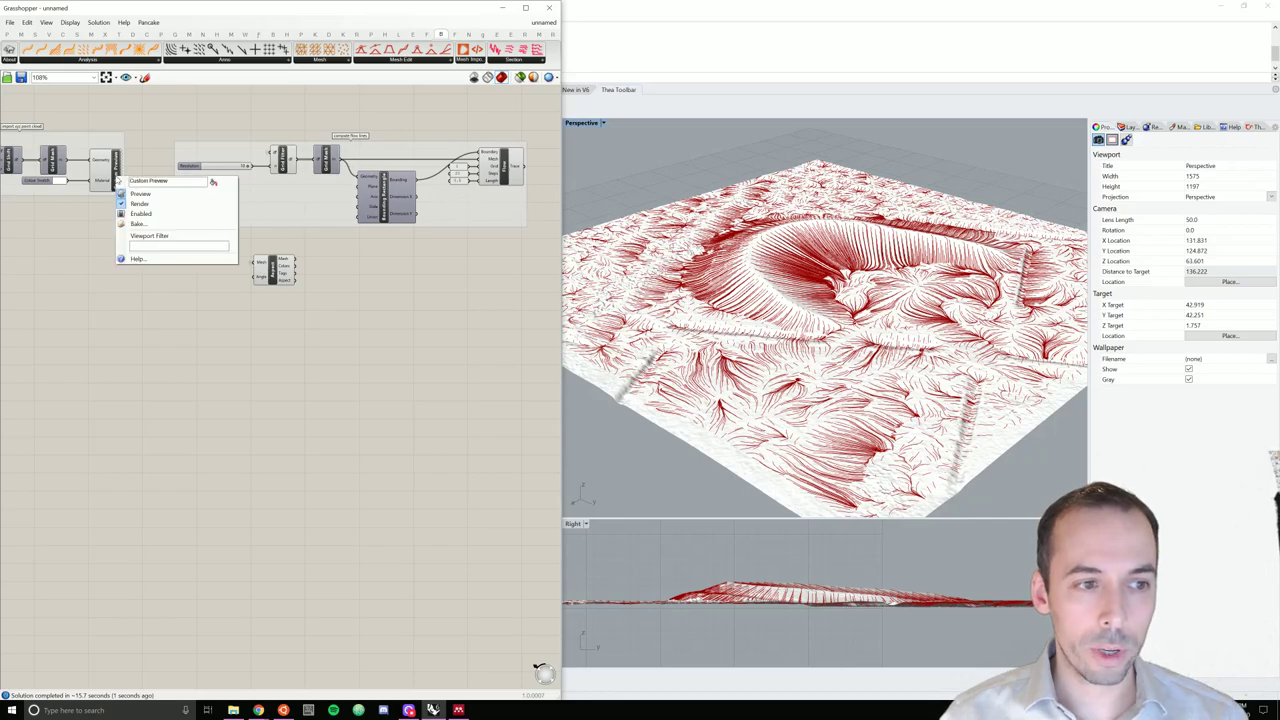
pyautogui.click(157, 196)
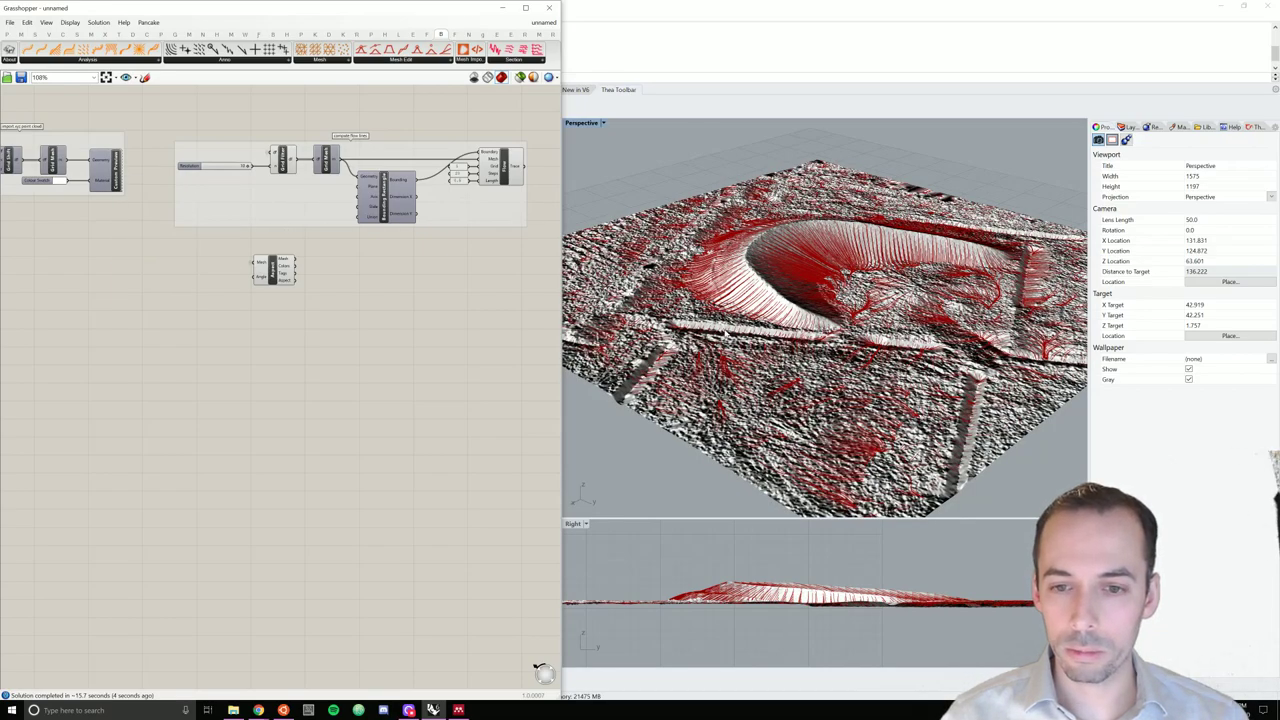
pyautogui.moveTo(830, 330); pyautogui.dragTo(730, 355, button='right')
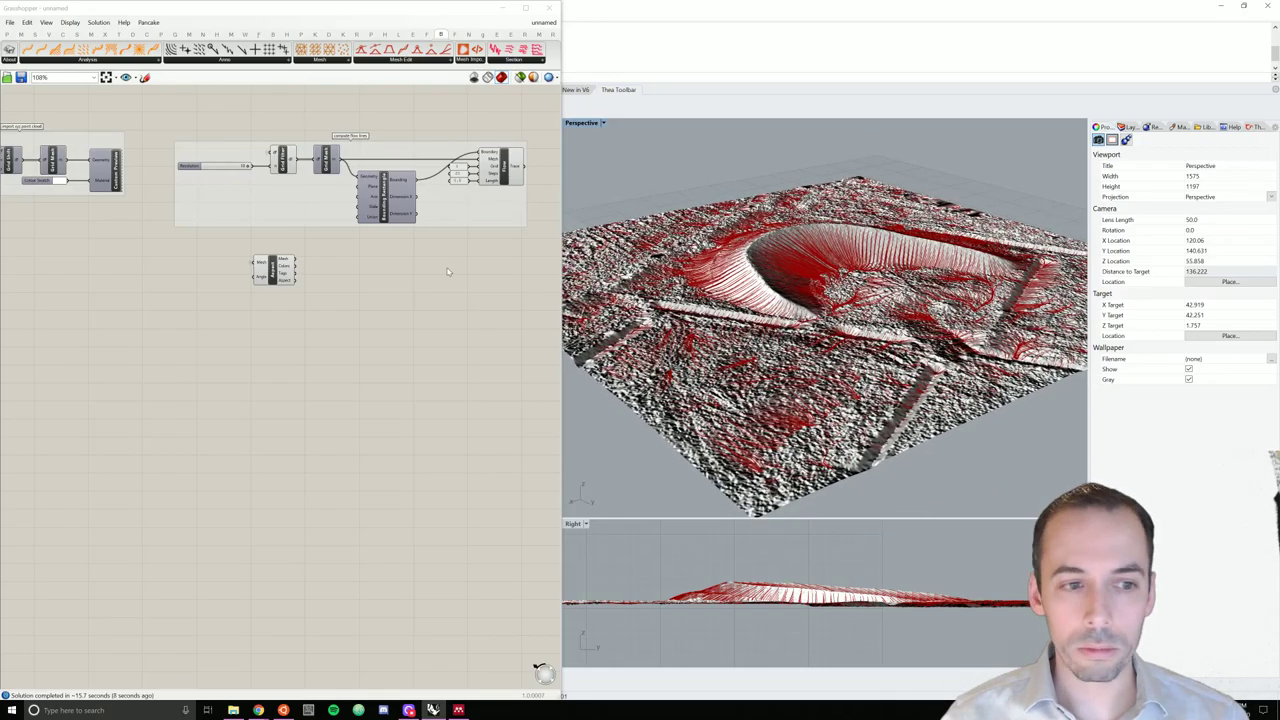
pyautogui.moveTo(740, 300); pyautogui.dragTo(796, 266, button='right')
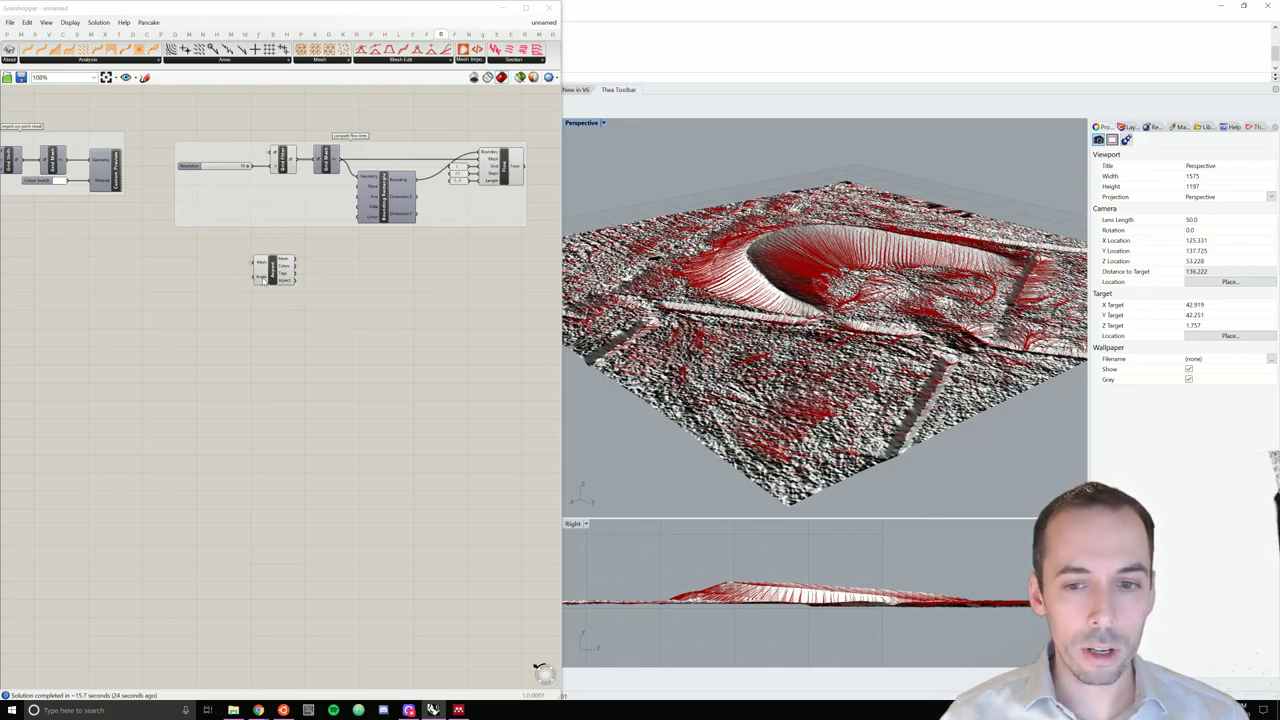
# - Add a Legend component fed by the Aspect component's colours
pyautogui.click(339, 276)
pyautogui.doubleClick(338, 276)
pyautogui.write('len')
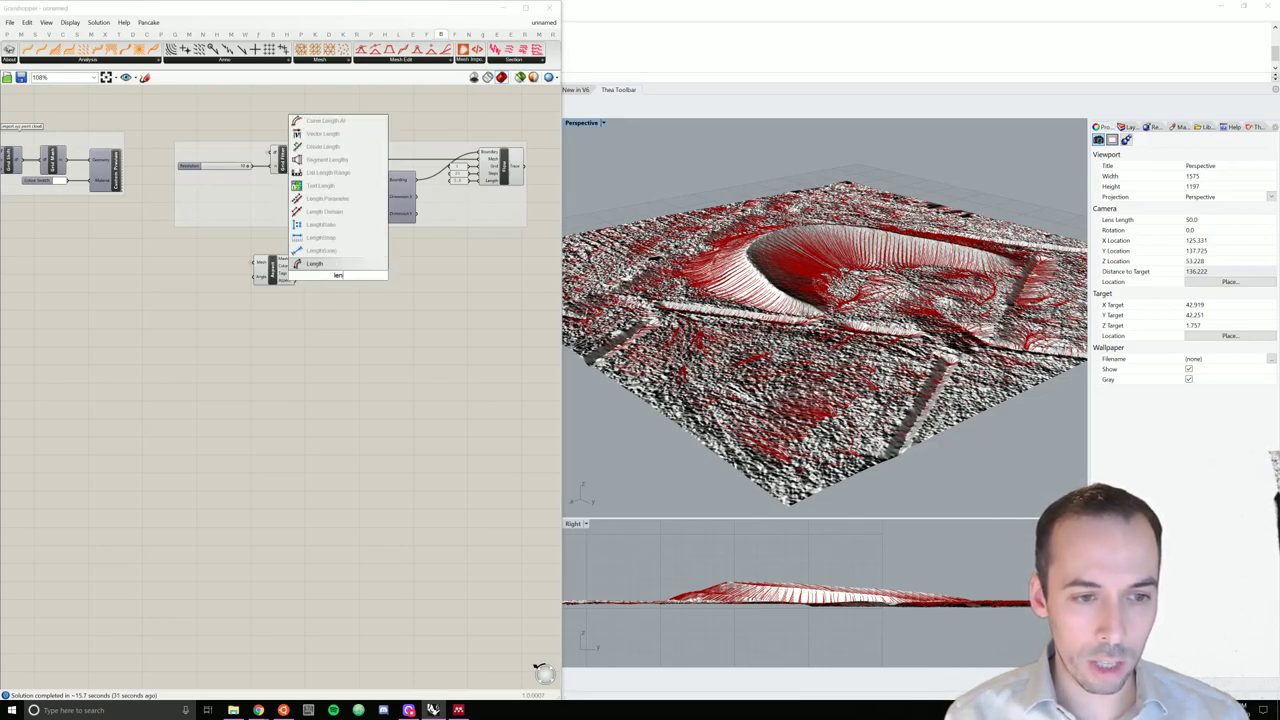
pyautogui.press('BackSpace')
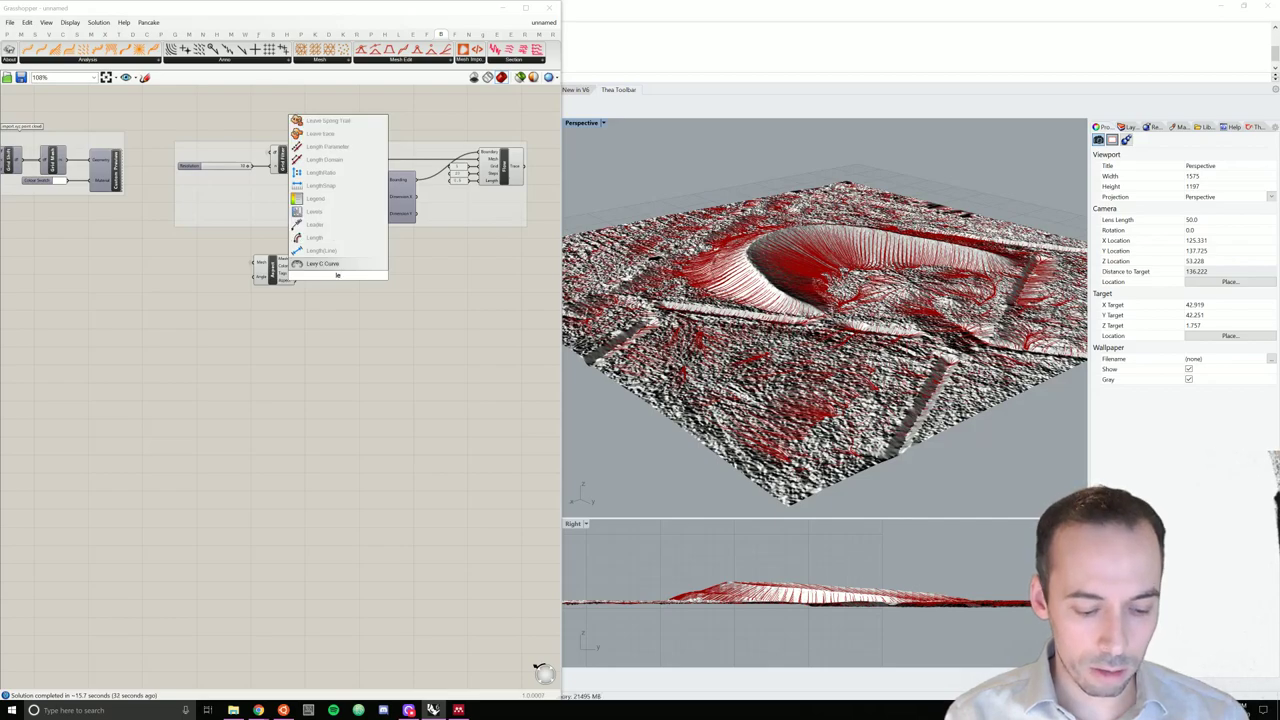
pyautogui.write('gend')
pyautogui.press('Return')
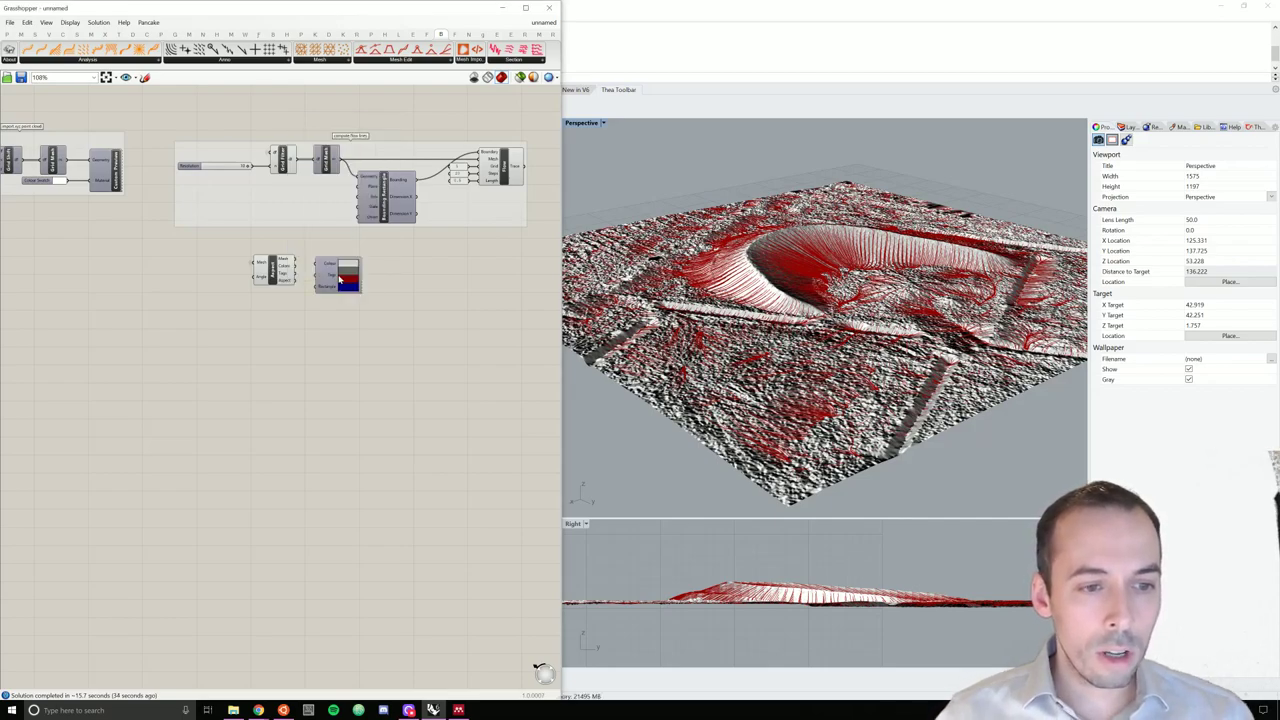
pyautogui.moveTo(294, 266); pyautogui.dragTo(320, 264)
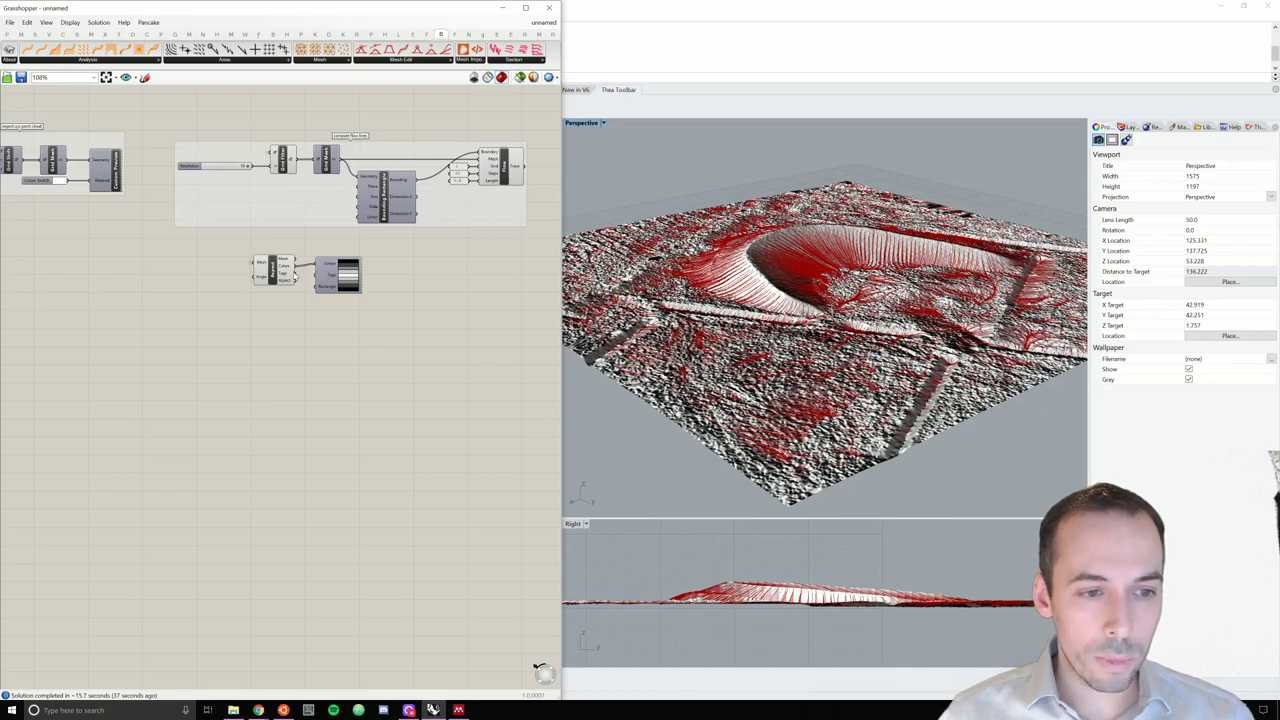
# - Nudge the legend slightly lower beside the Aspect component
pyautogui.click(331, 288)
pyautogui.moveTo(331, 288); pyautogui.dragTo(328, 290)
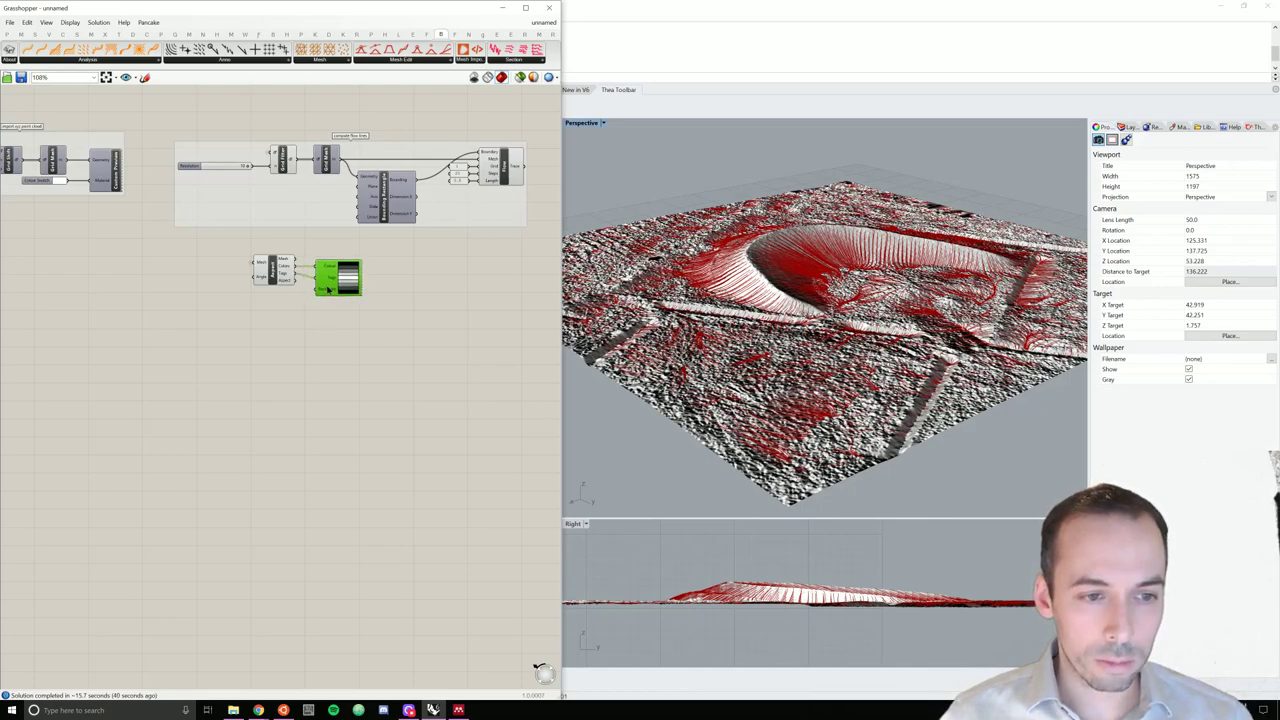
pyautogui.click(251, 338)
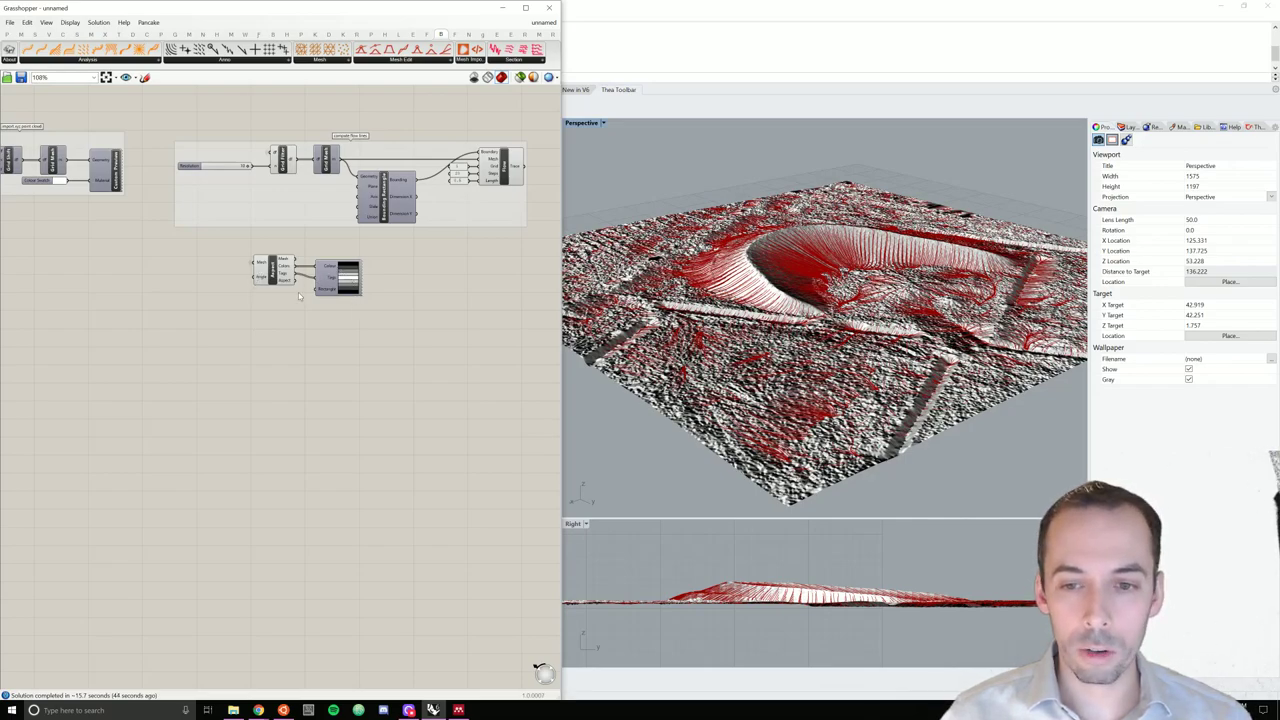
# - Place a Control Knob from Params > Input beside the Aspect component
pyautogui.doubleClick(215, 277)
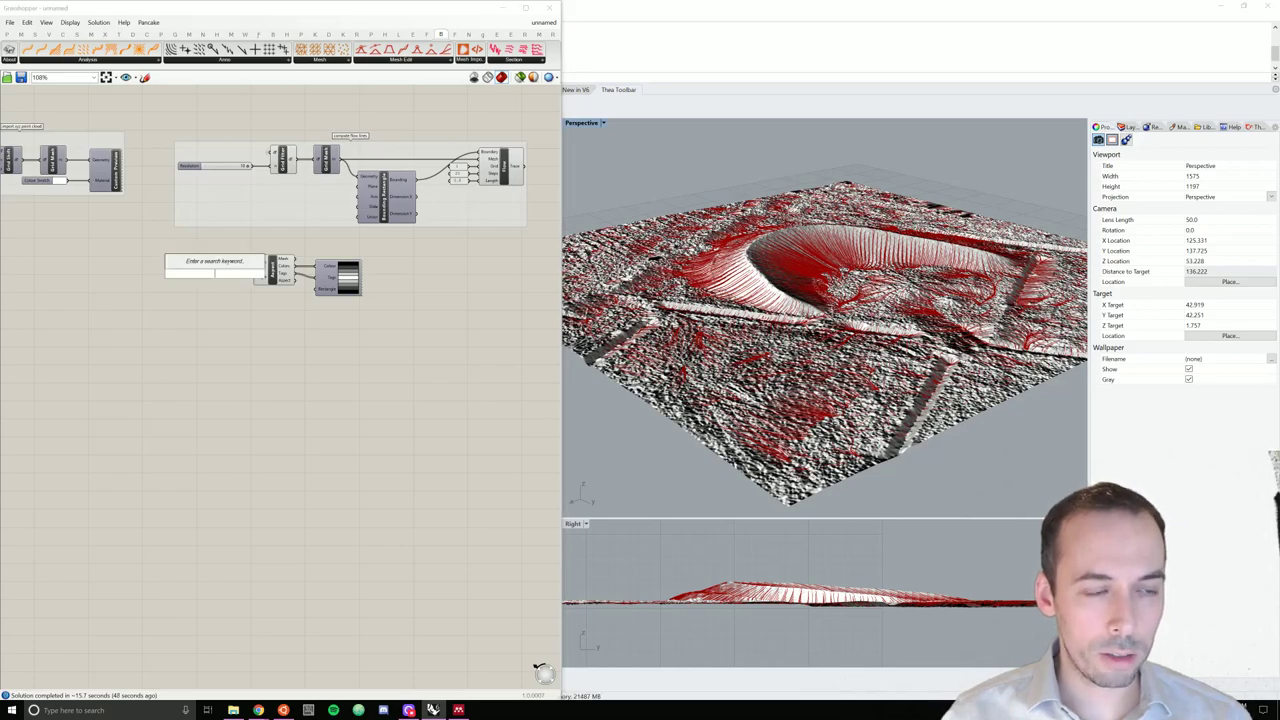
pyautogui.click(8, 34)
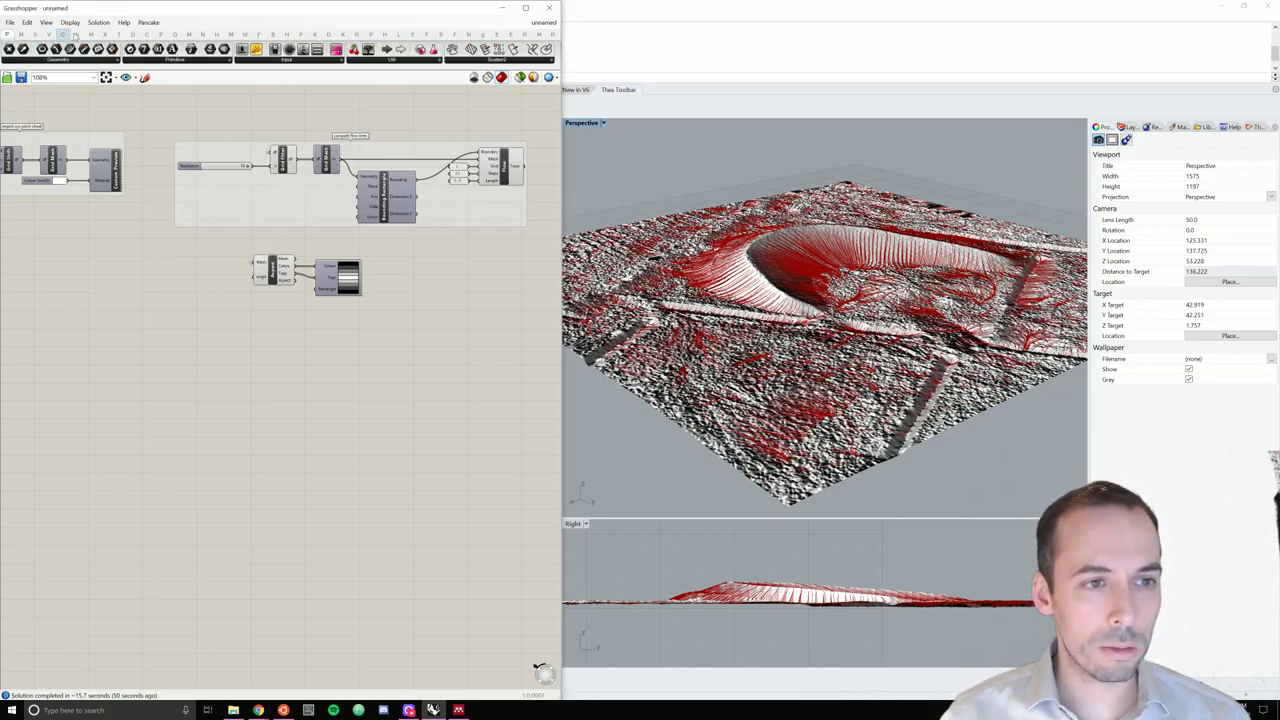
pyautogui.click(269, 61)
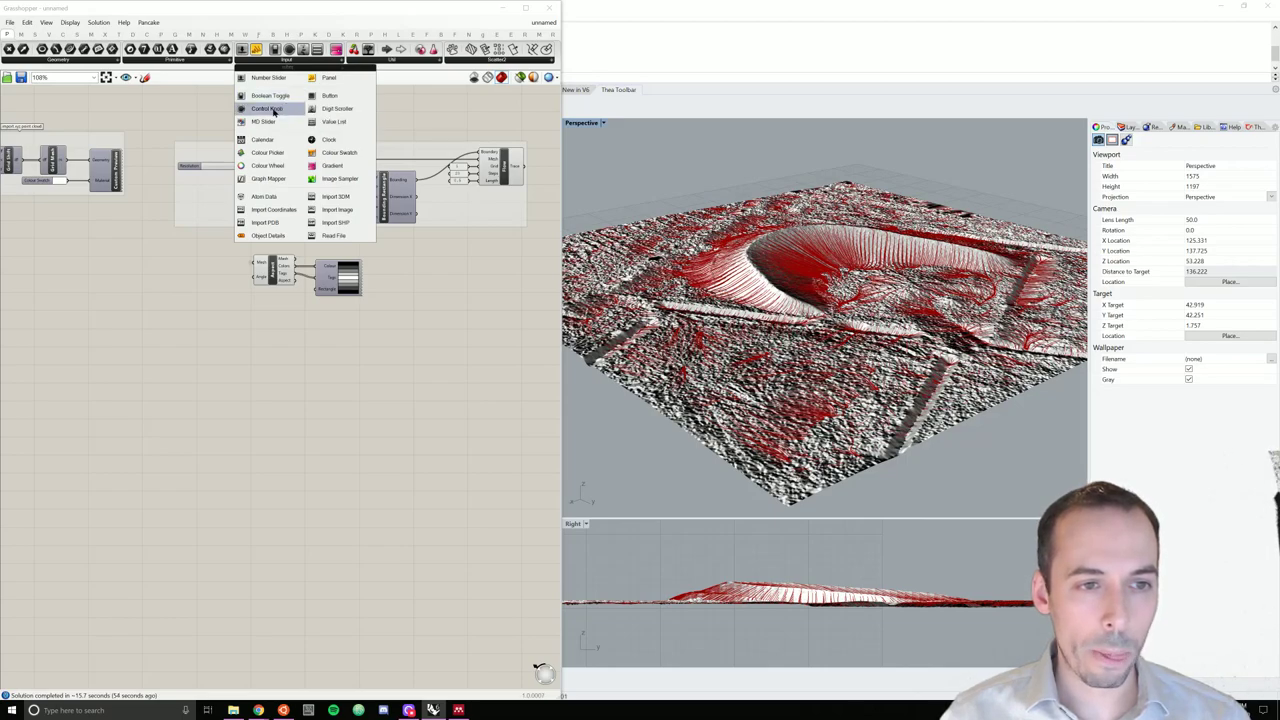
pyautogui.click(268, 109)
pyautogui.click(200, 278)
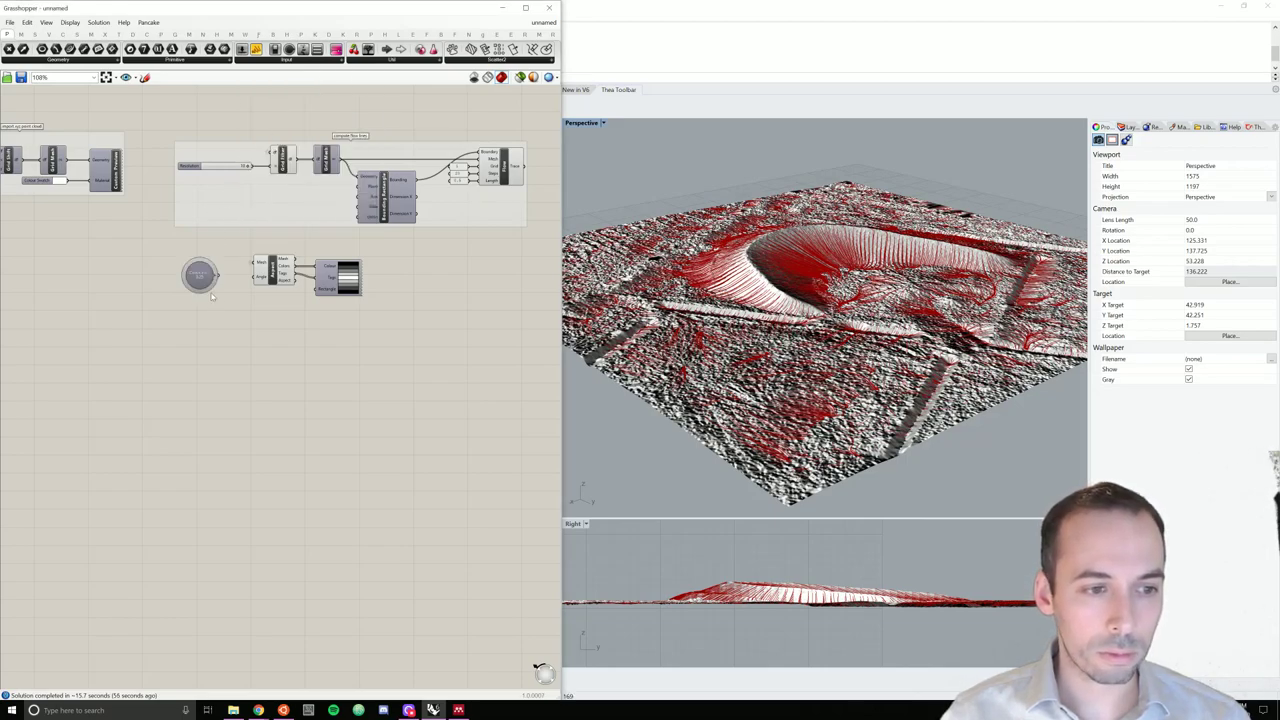
# - Set the knob's maximum to 360, range to 360 and value to 270
pyautogui.doubleClick(199, 277)
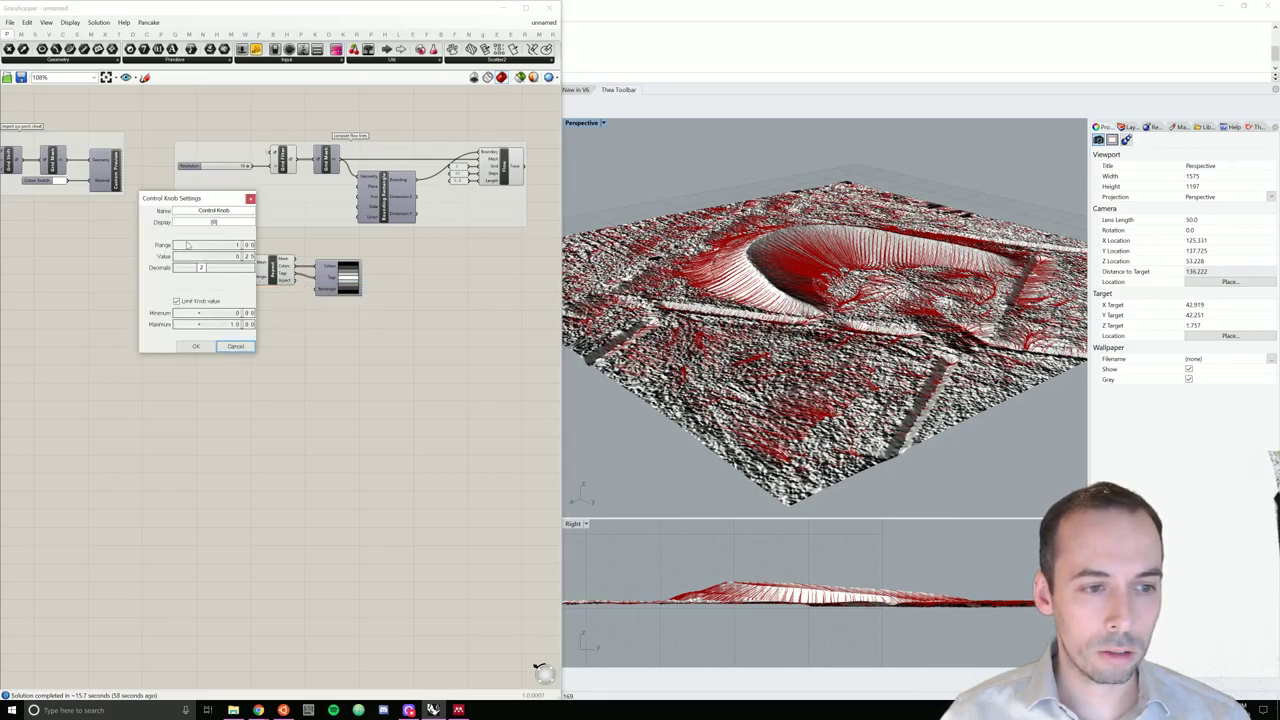
pyautogui.doubleClick(226, 325)
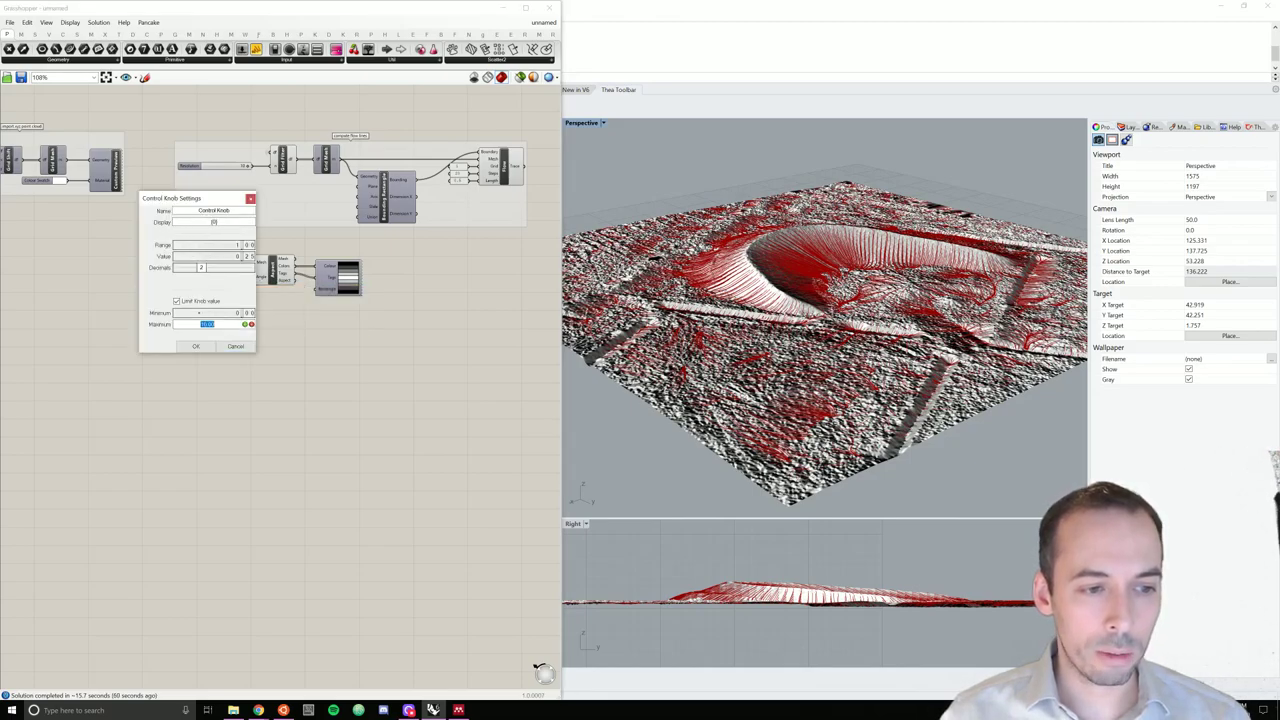
pyautogui.write('360')
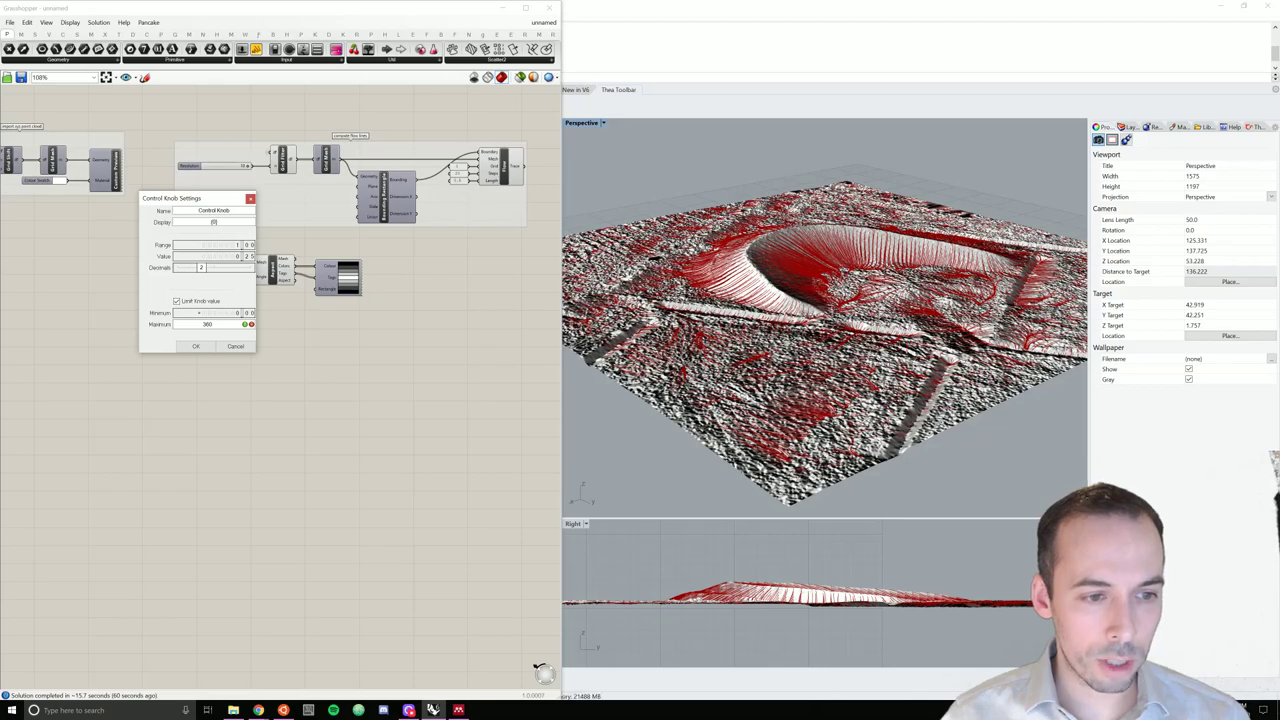
pyautogui.click(244, 325)
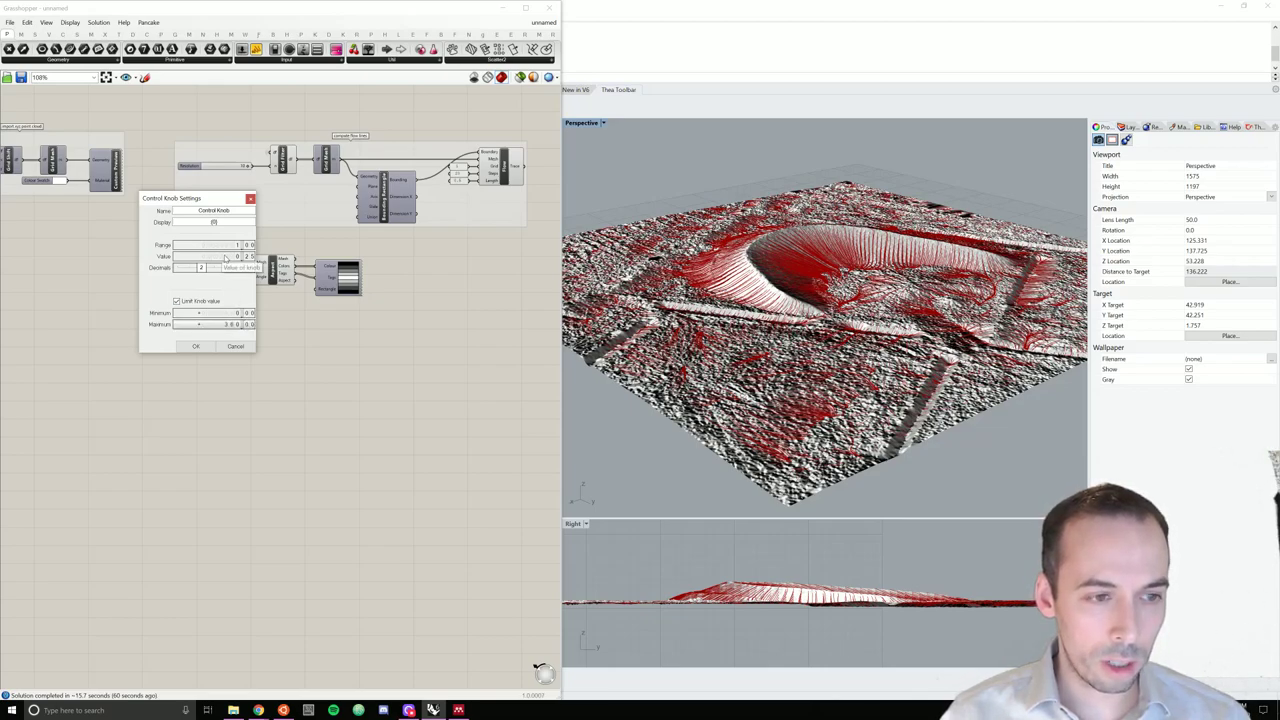
pyautogui.click(220, 246)
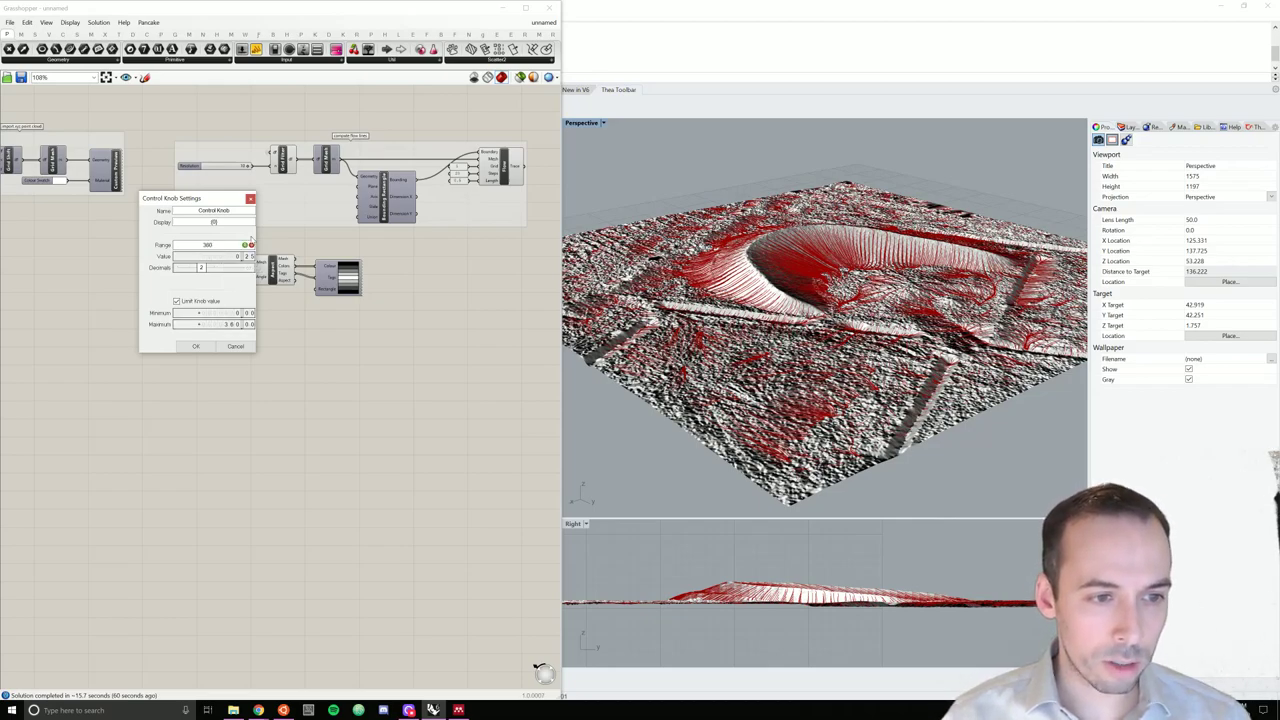
pyautogui.click(244, 245)
pyautogui.click(228, 257)
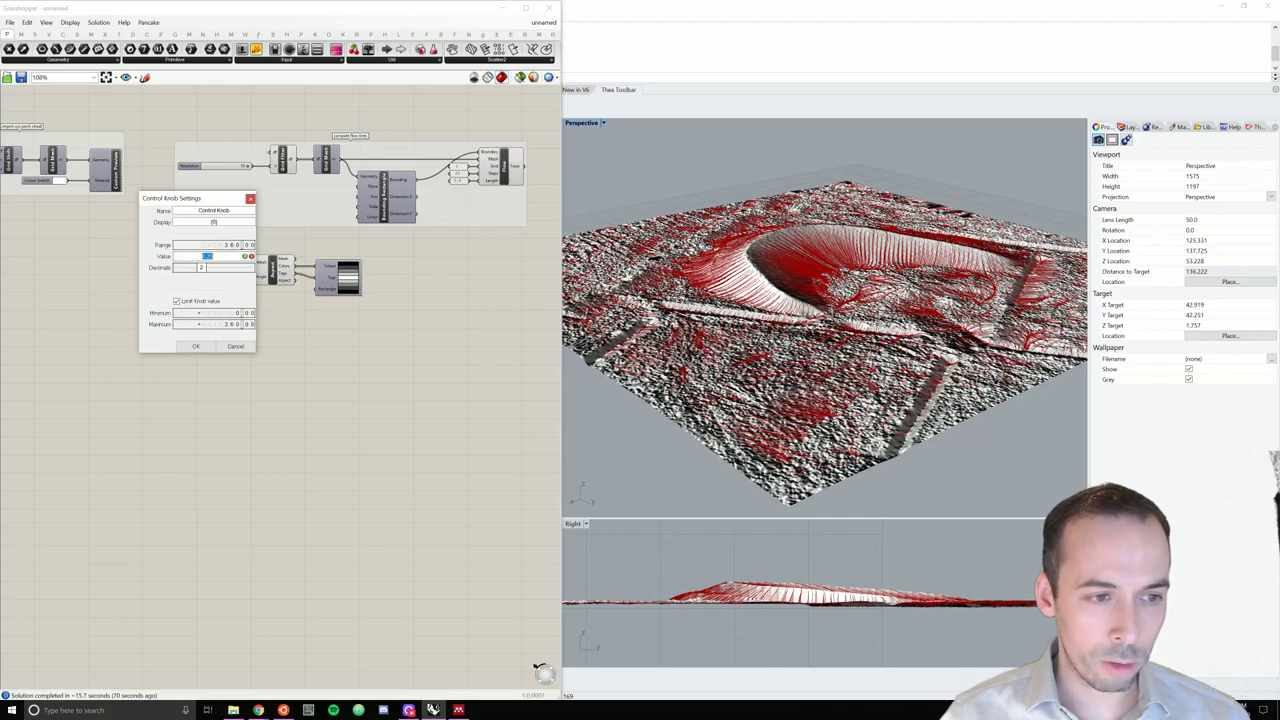
pyautogui.write('270')
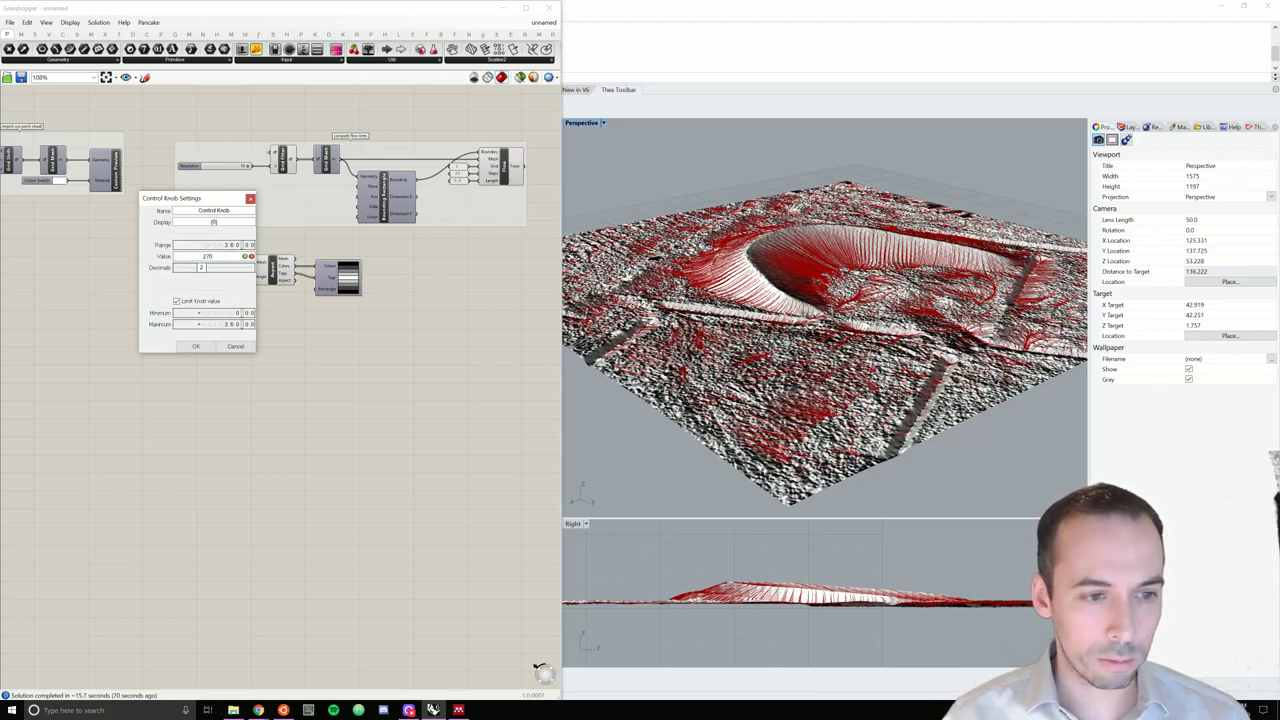
pyautogui.click(178, 268)
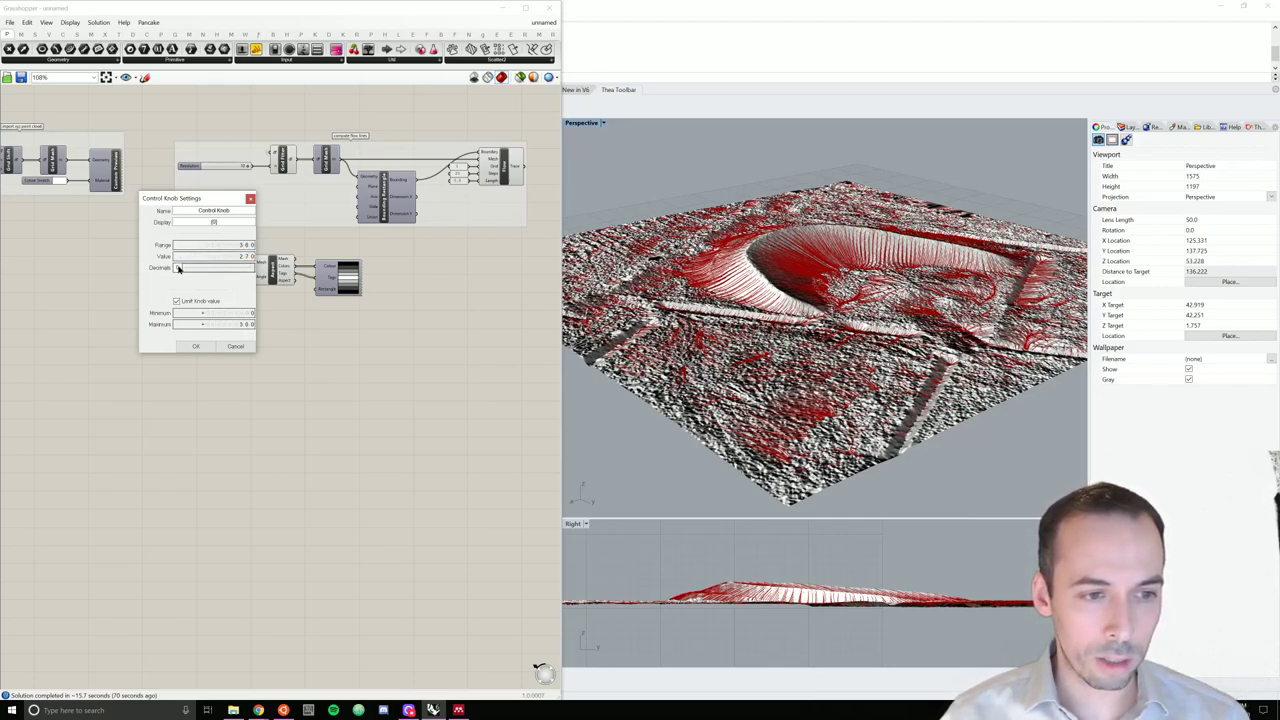
pyautogui.click(199, 347)
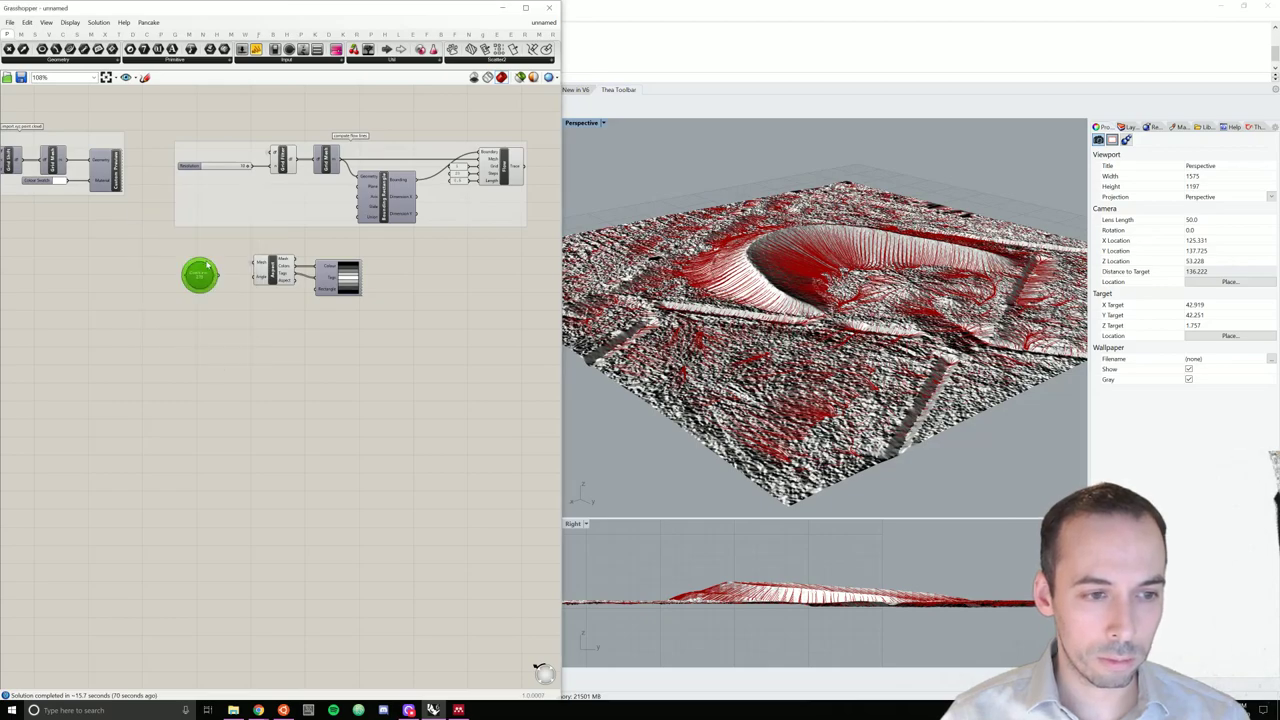
# - Wire the control knob's output into the Aspect component's Angle input
pyautogui.click(228, 290)
pyautogui.moveTo(219, 276); pyautogui.dragTo(258, 280)
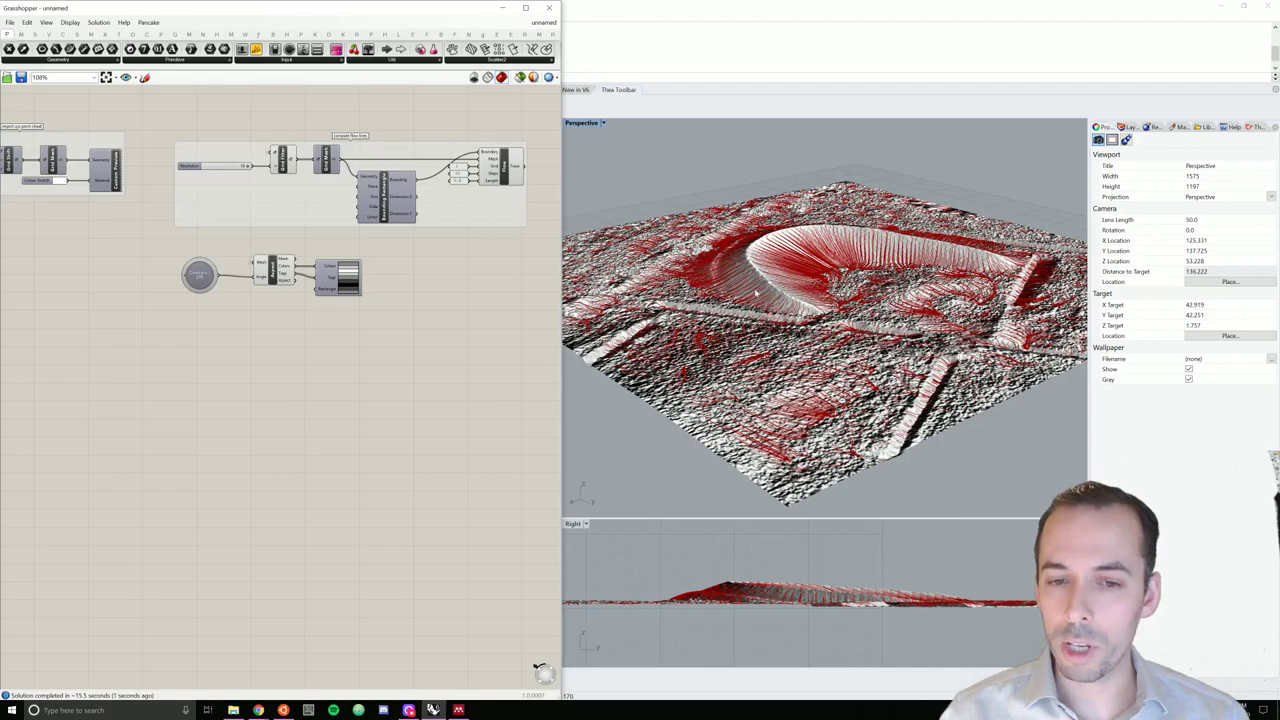
pyautogui.moveTo(756, 294); pyautogui.dragTo(770, 328, button='right')
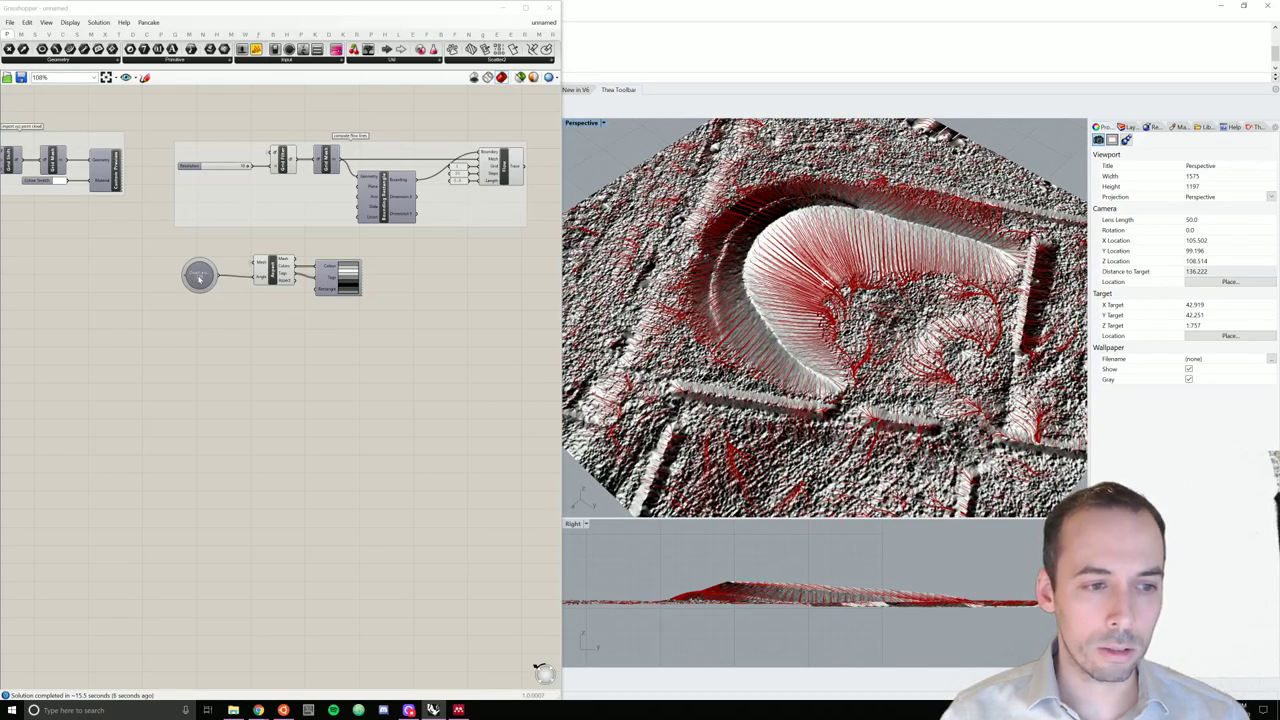
pyautogui.moveTo(199, 279); pyautogui.dragTo(213, 280)
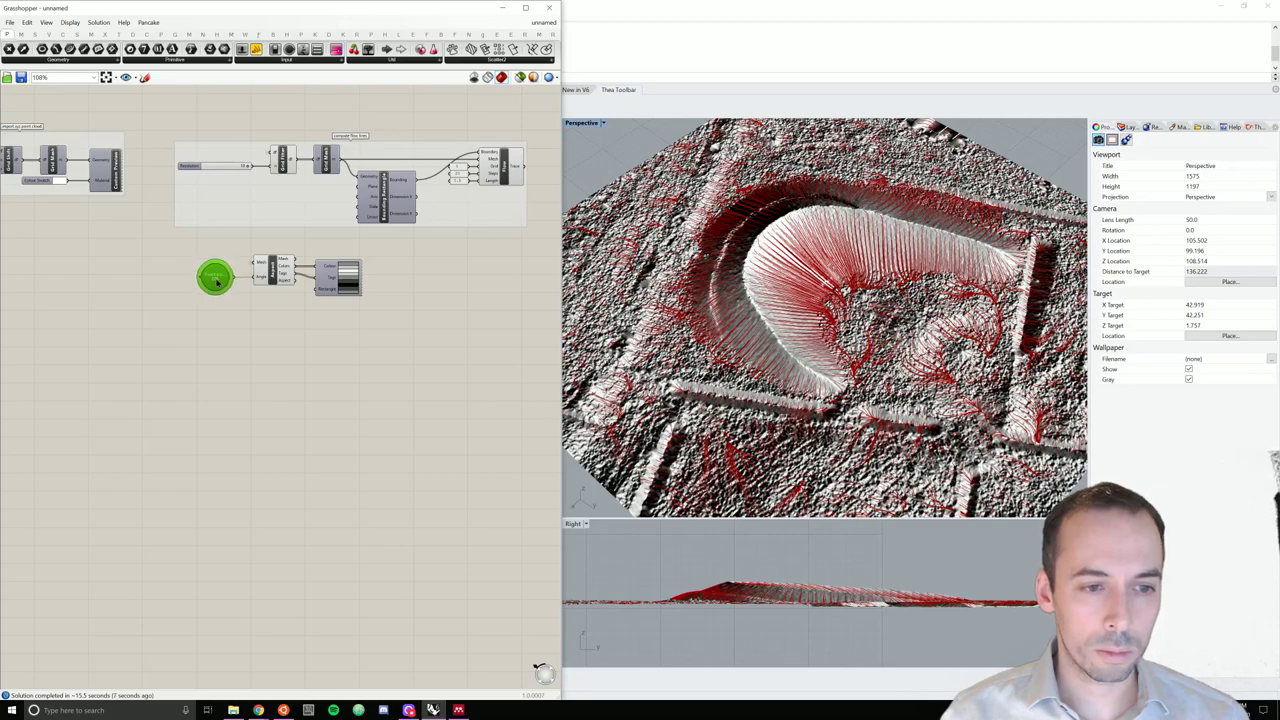
# - Window-select the knob, Aspect and Legend components together
pyautogui.click(295, 308)
pyautogui.scroll(-5, 660, 331)
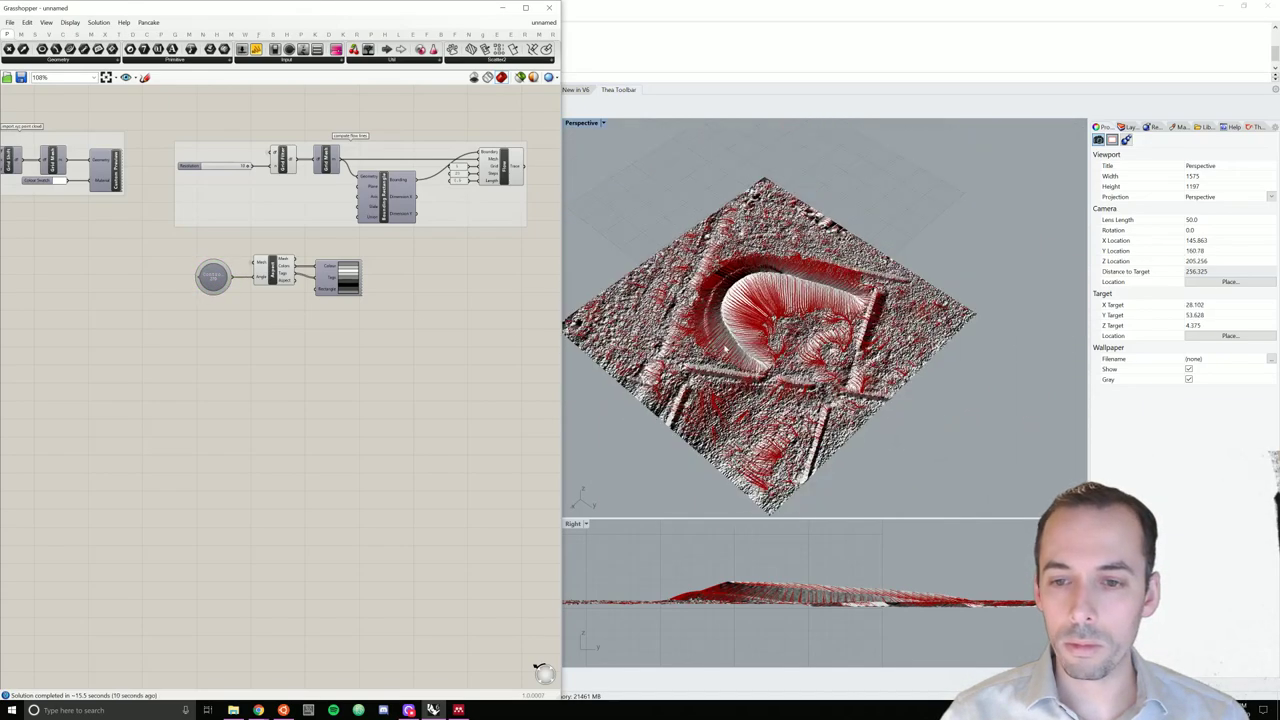
pyautogui.moveTo(660, 331); pyautogui.dragTo(664, 358, button='right')
pyautogui.scroll(3, 770, 318)
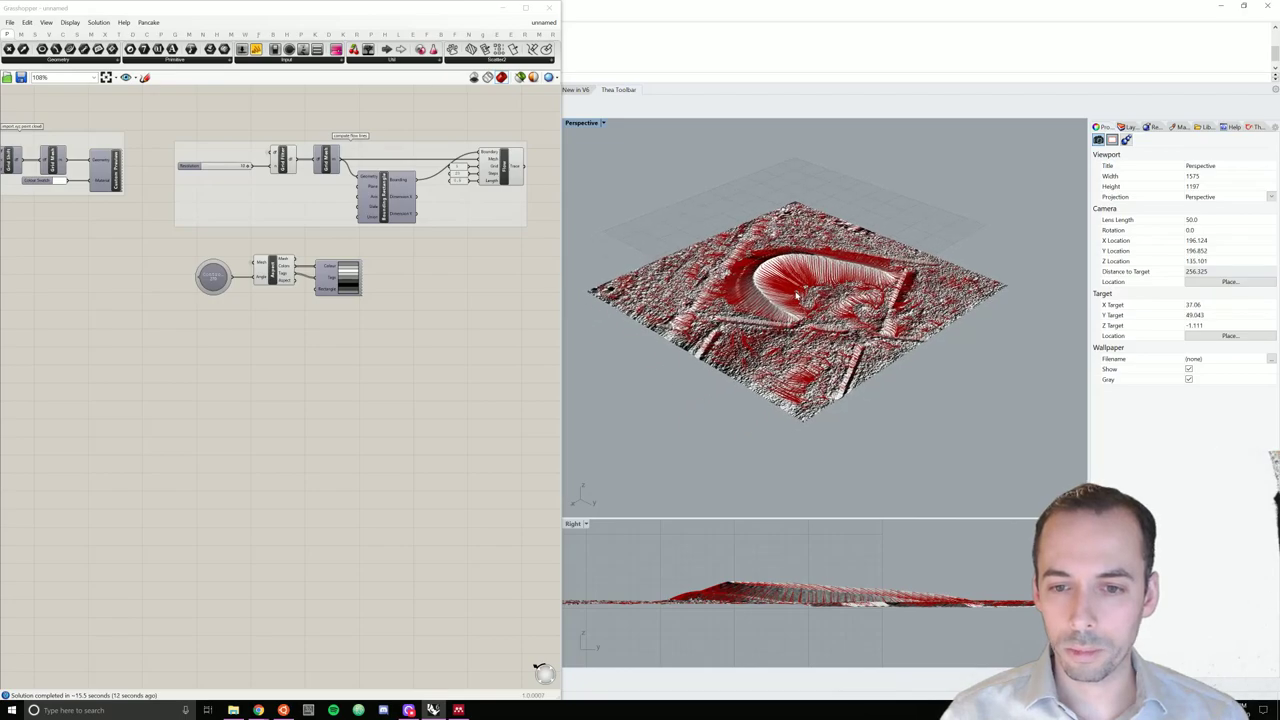
pyautogui.moveTo(452, 319); pyautogui.dragTo(145, 252)
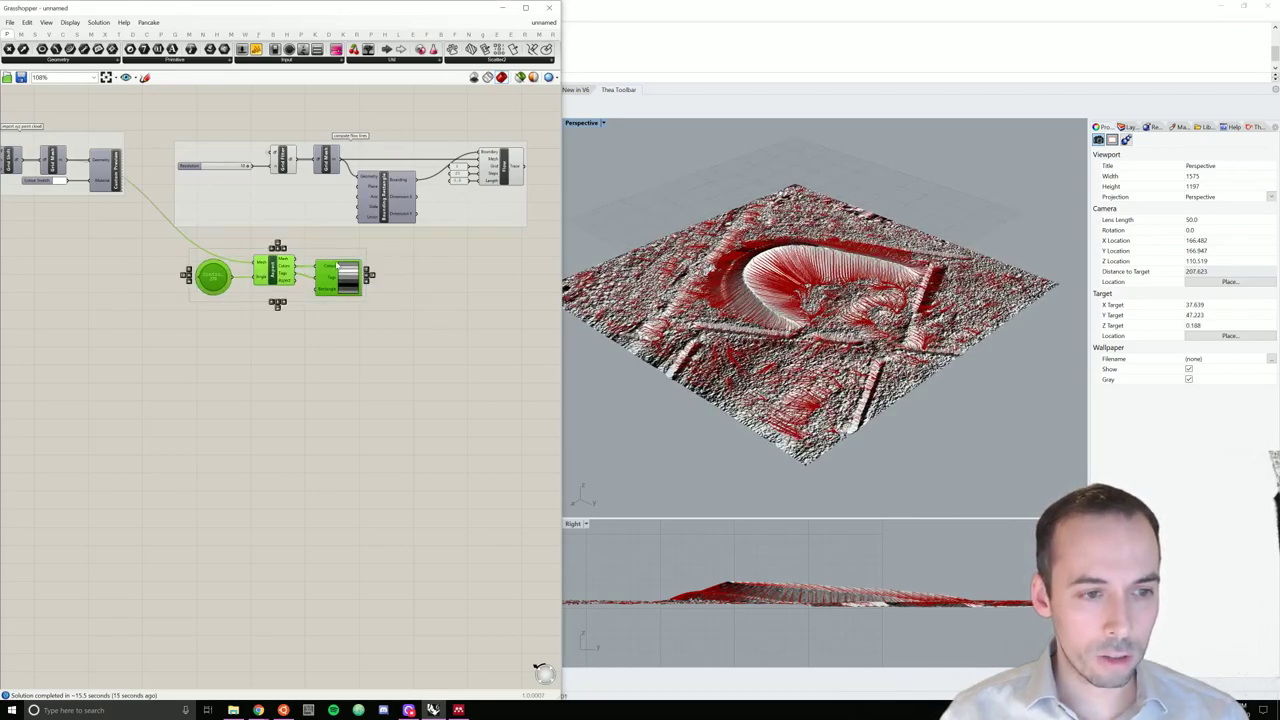
# - Name the group of knob, Aspect and Legend components 'compute aspect'
pyautogui.scroll(3, 305, 255)
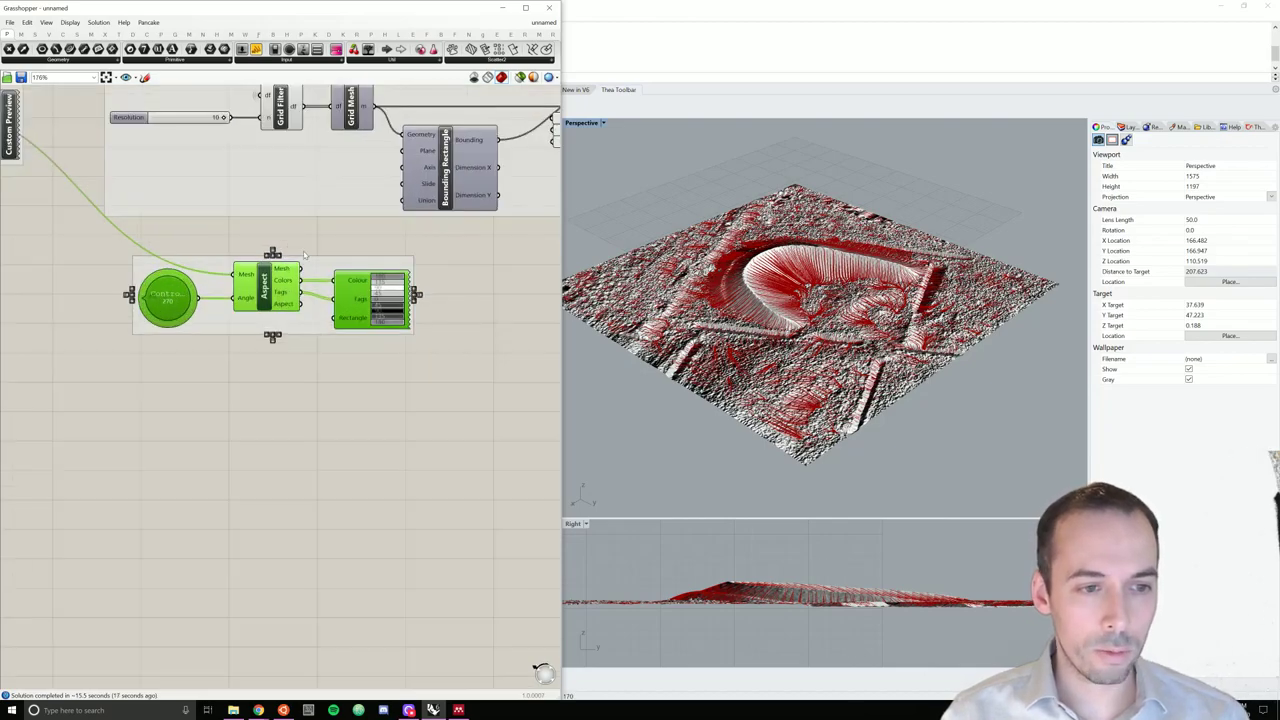
pyautogui.rightClick(310, 264)
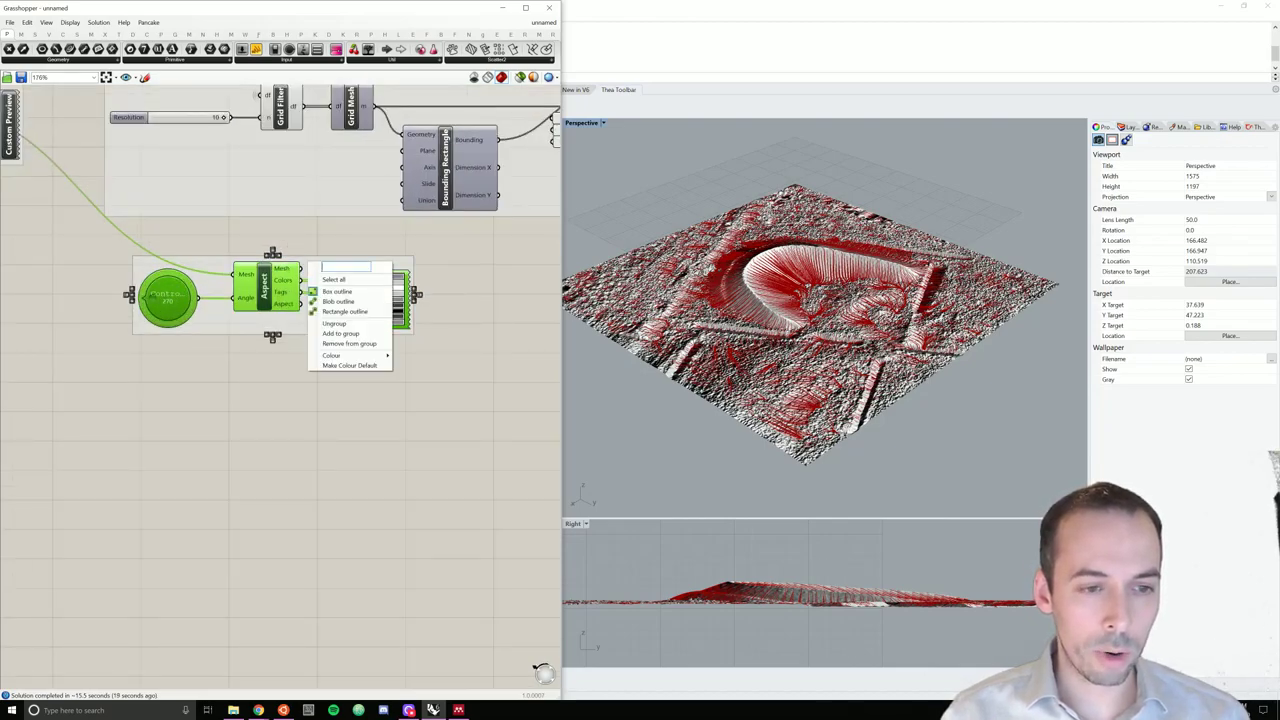
pyautogui.write('aspect')
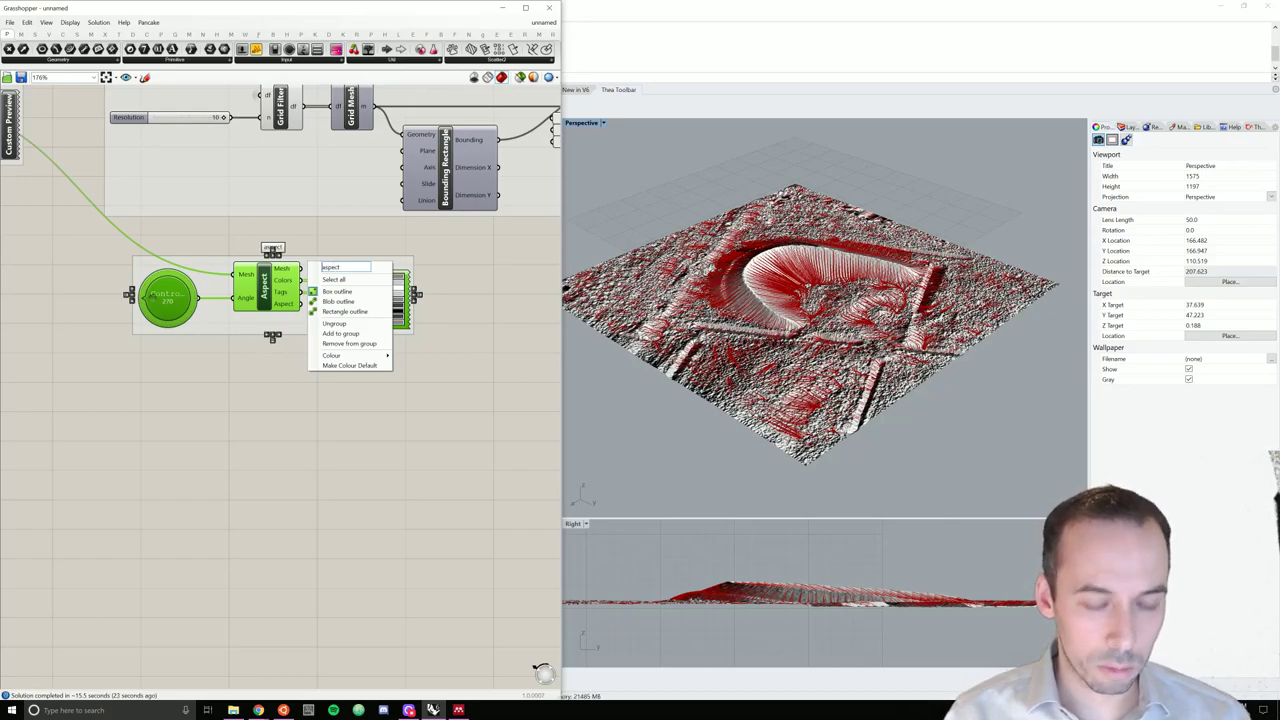
pyautogui.press('Home')
pyautogui.write('compute')
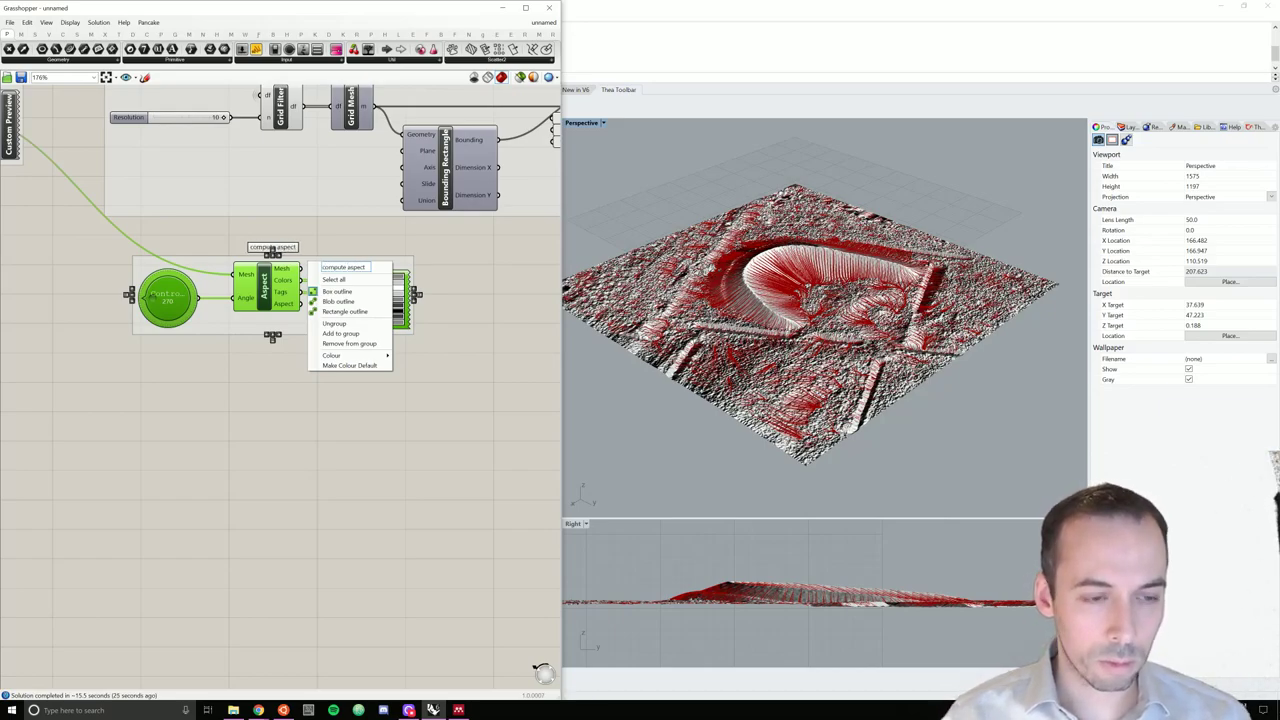
pyautogui.press('Return')
# - Move the 'compute aspect' group slightly left and frame both groups on the canvas
pyautogui.click(294, 491)
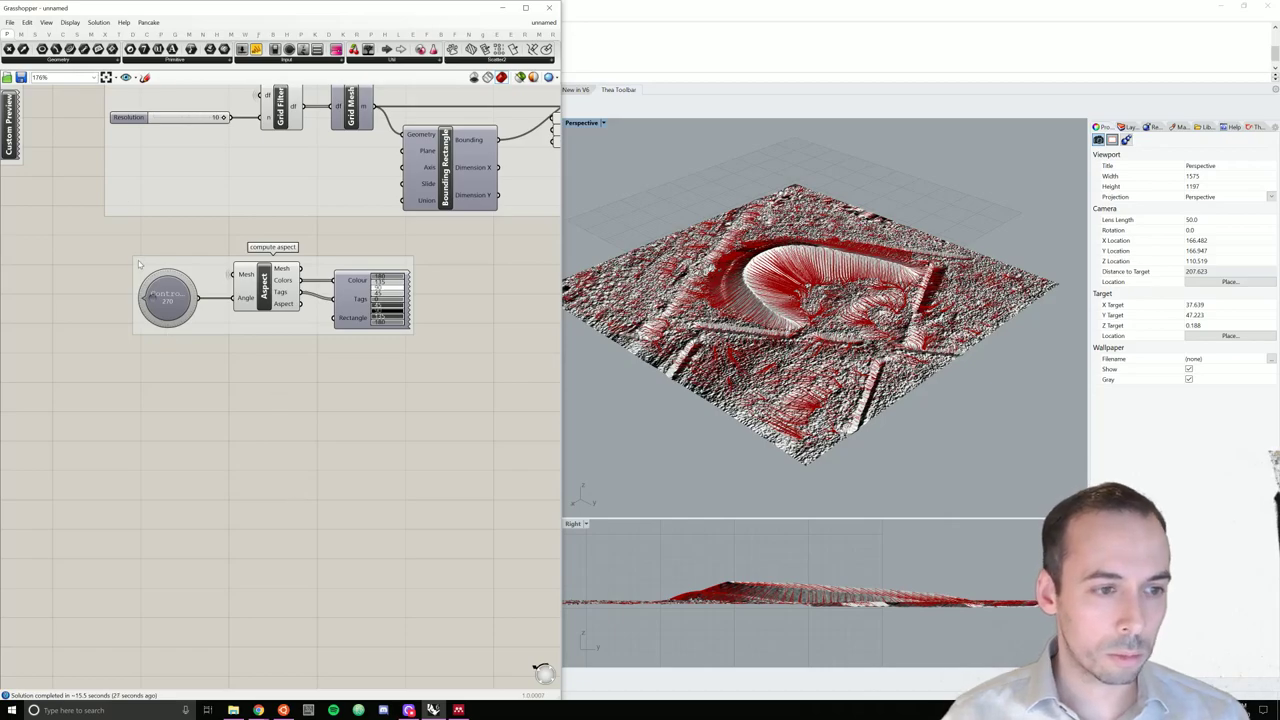
pyautogui.moveTo(139, 265); pyautogui.dragTo(112, 263)
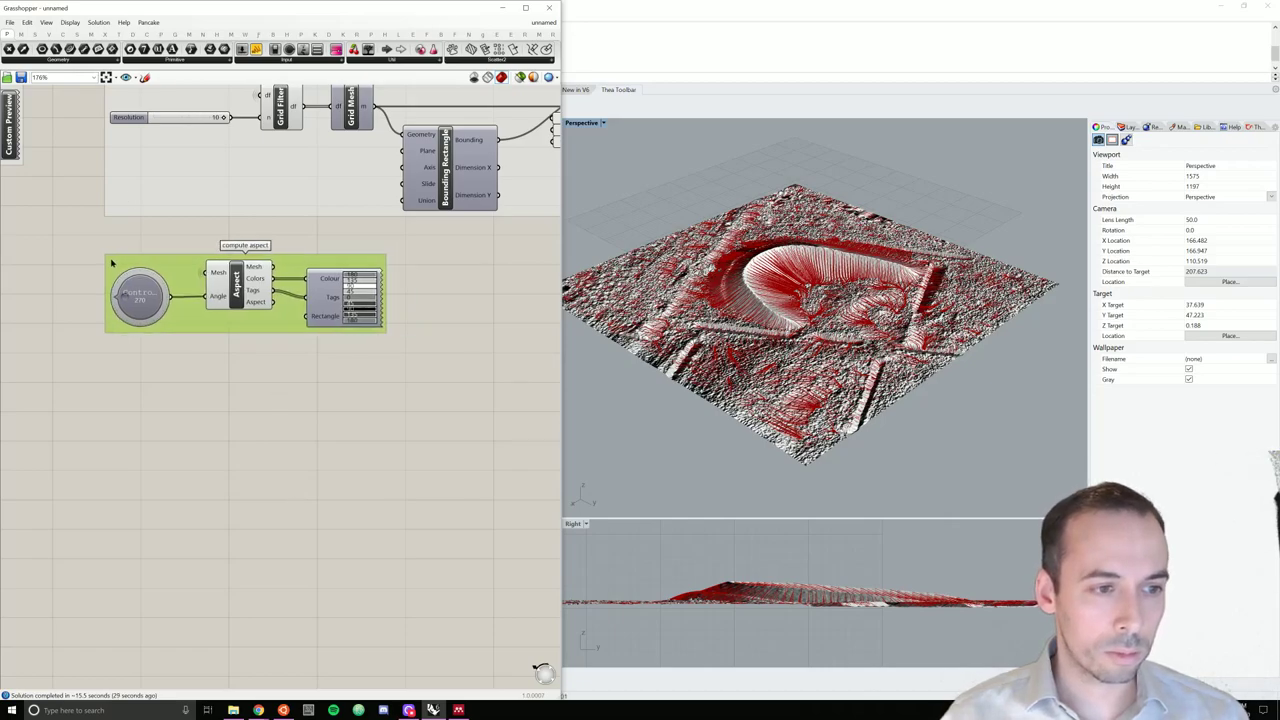
pyautogui.click(252, 335)
pyautogui.scroll(-2, 252, 335)
pyautogui.scroll(1, 318, 315)
pyautogui.moveTo(318, 315); pyautogui.dragTo(273, 303, button='right')
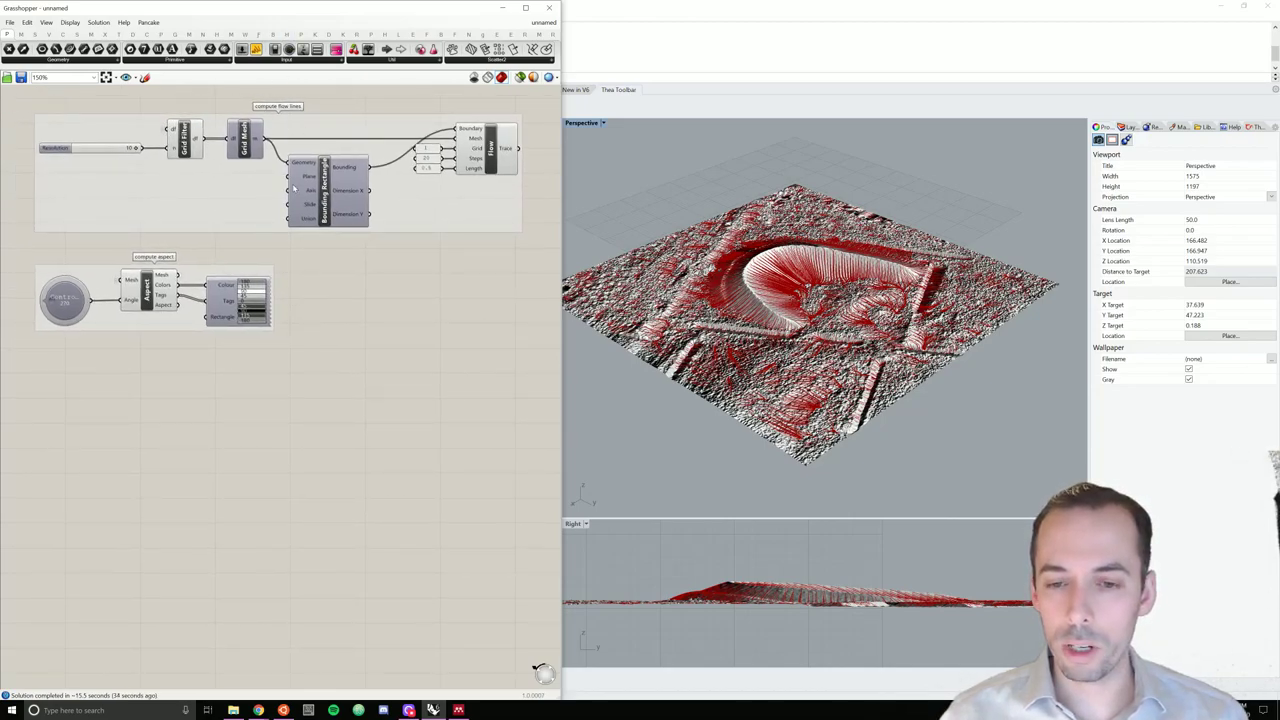